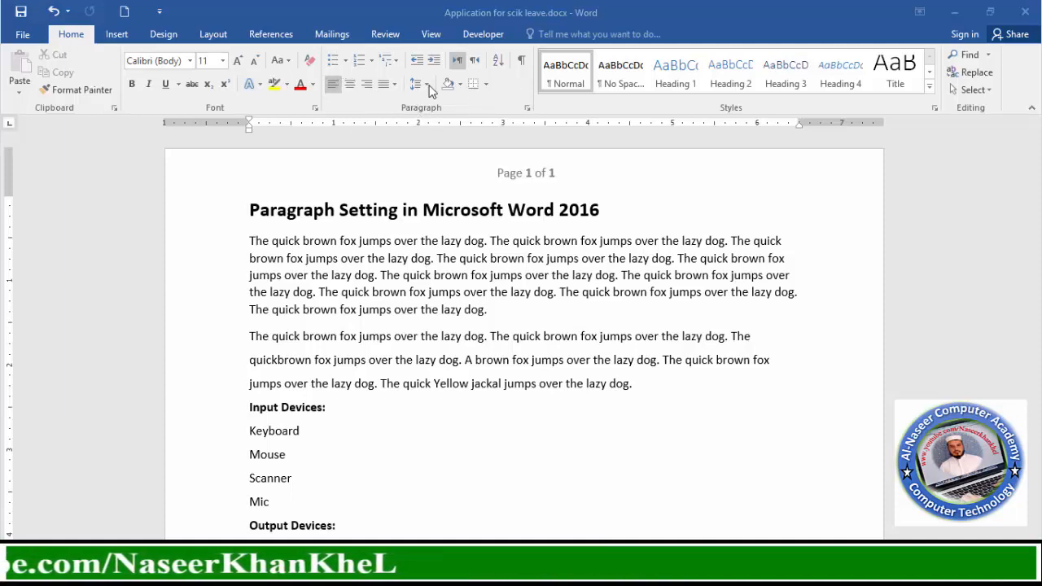
# Apply arrow bullets to the Keyboard, Mouse, Scanner and Mic items under Input Devices.
pyautogui.click(438, 291)
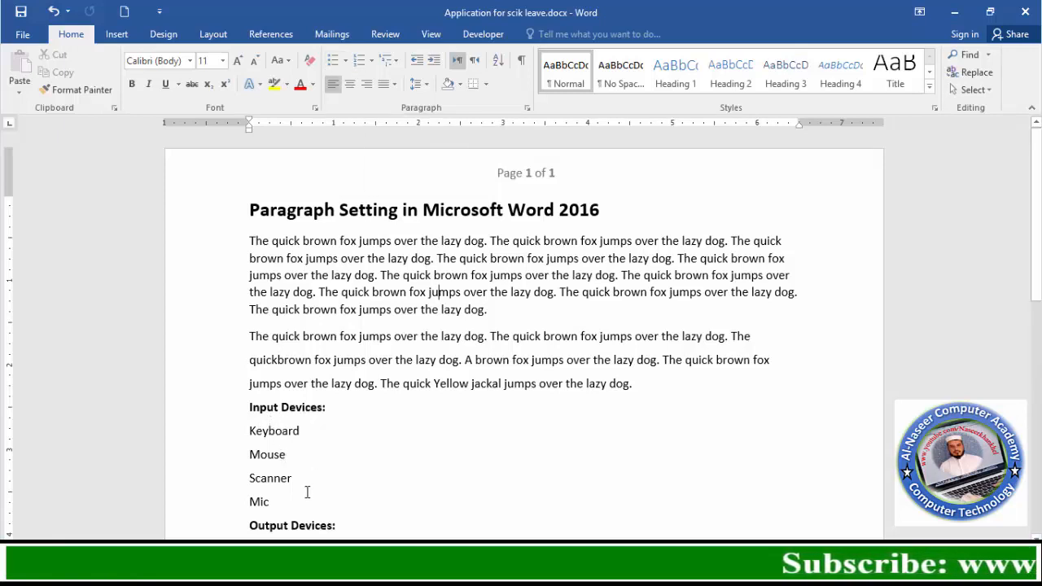
pyautogui.moveTo(284, 502); pyautogui.dragTo(250, 430)
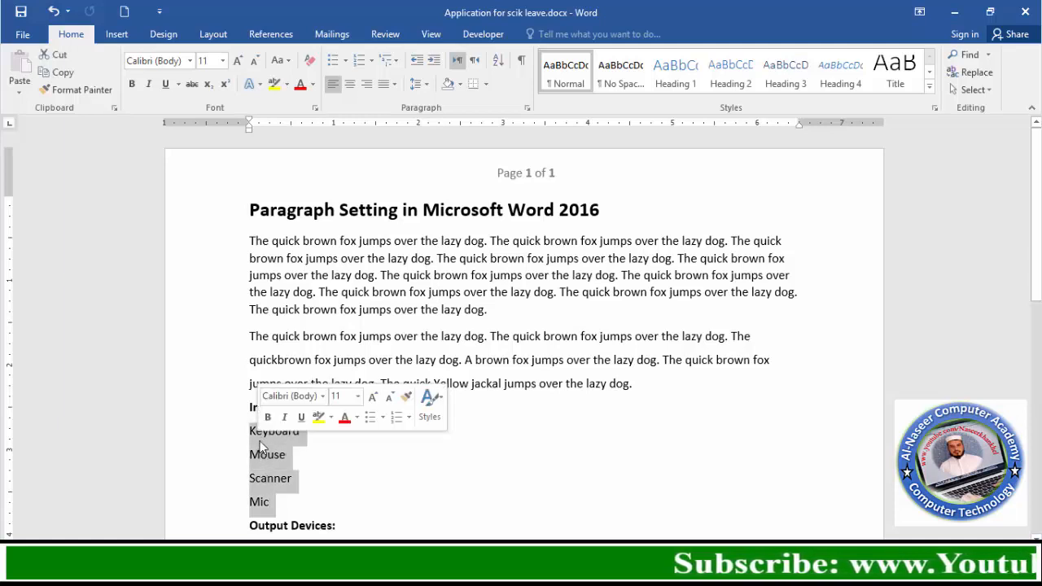
pyautogui.click(345, 63)
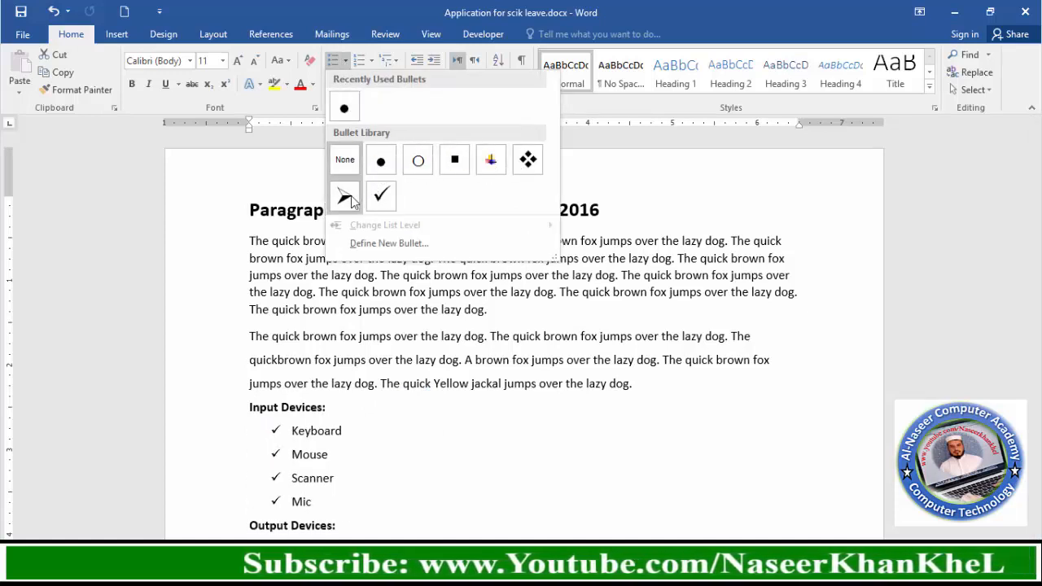
pyautogui.click(345, 197)
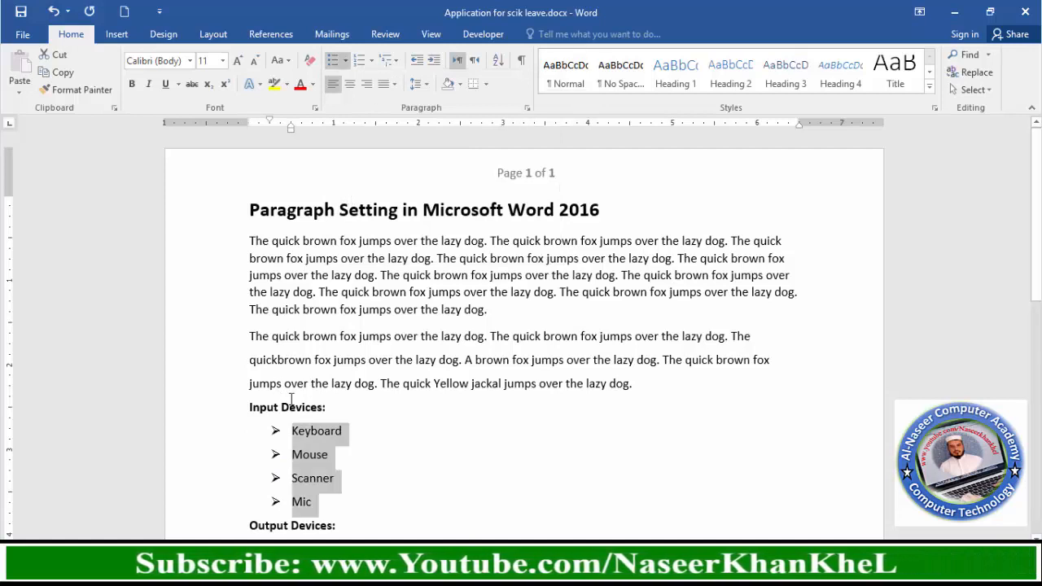
# Apply solid round bullets to the Printer, Monitor, LCD and Speaker items under Output Devices.
pyautogui.scroll(-5, 311, 462)
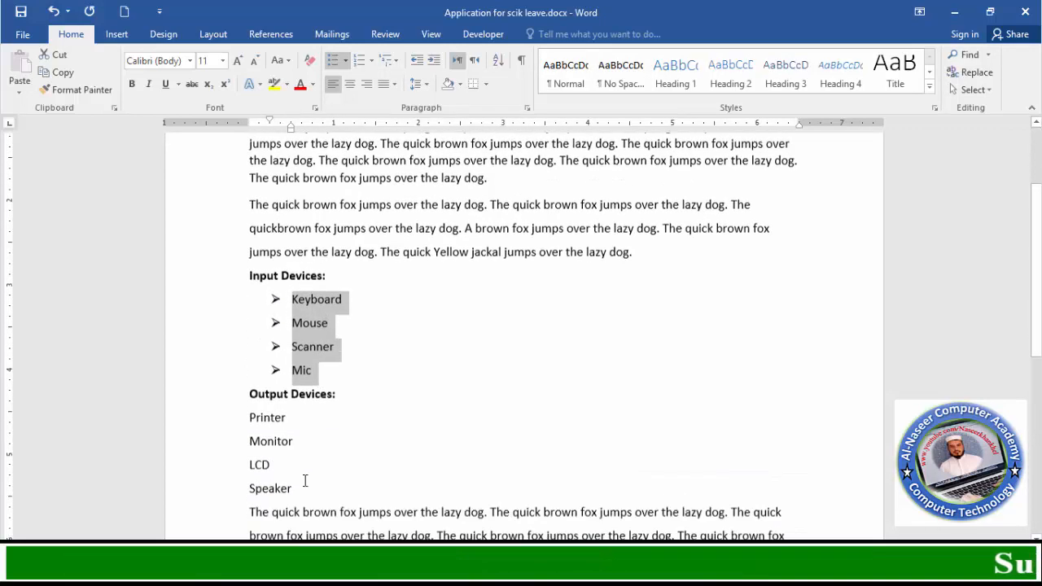
pyautogui.moveTo(301, 459); pyautogui.dragTo(272, 427)
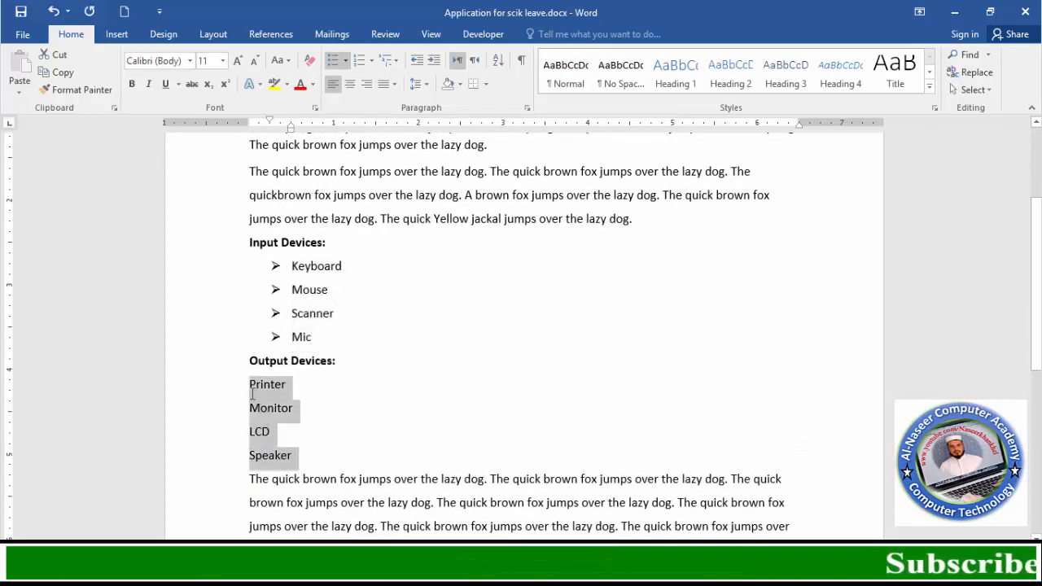
pyautogui.moveTo(252, 394); pyautogui.dragTo(253, 396)
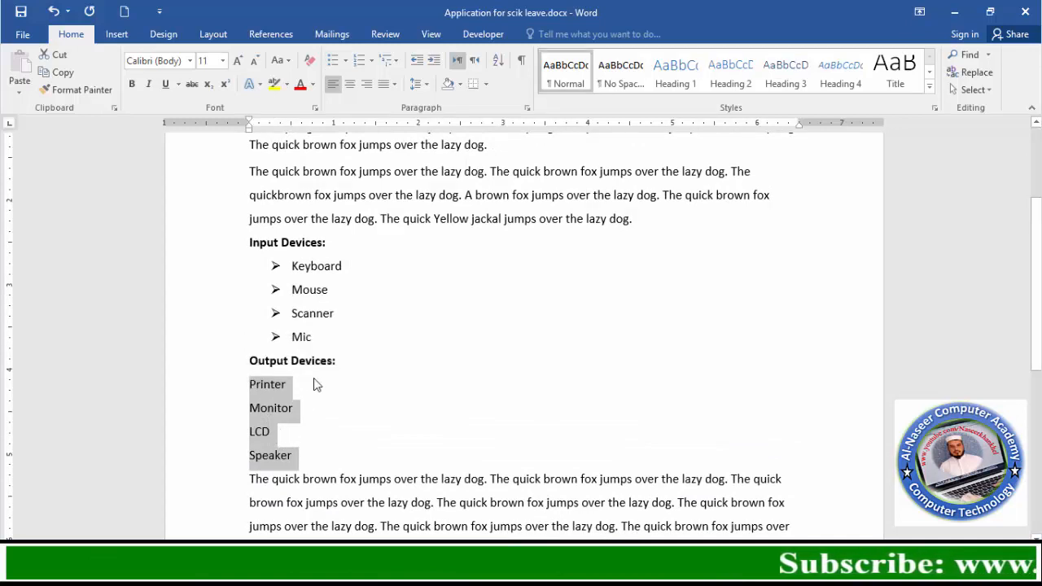
pyautogui.click(346, 62)
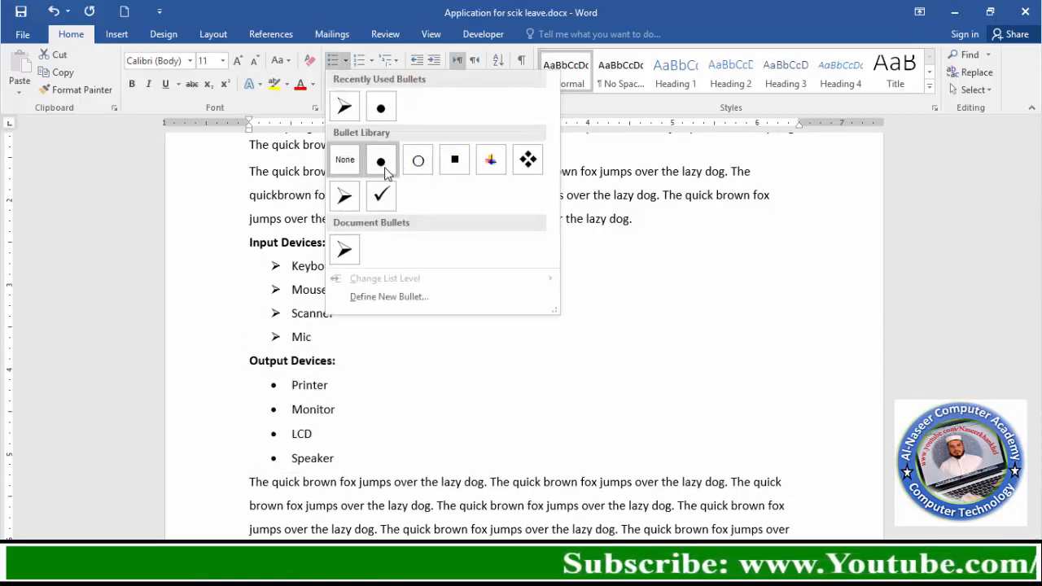
pyautogui.click(385, 166)
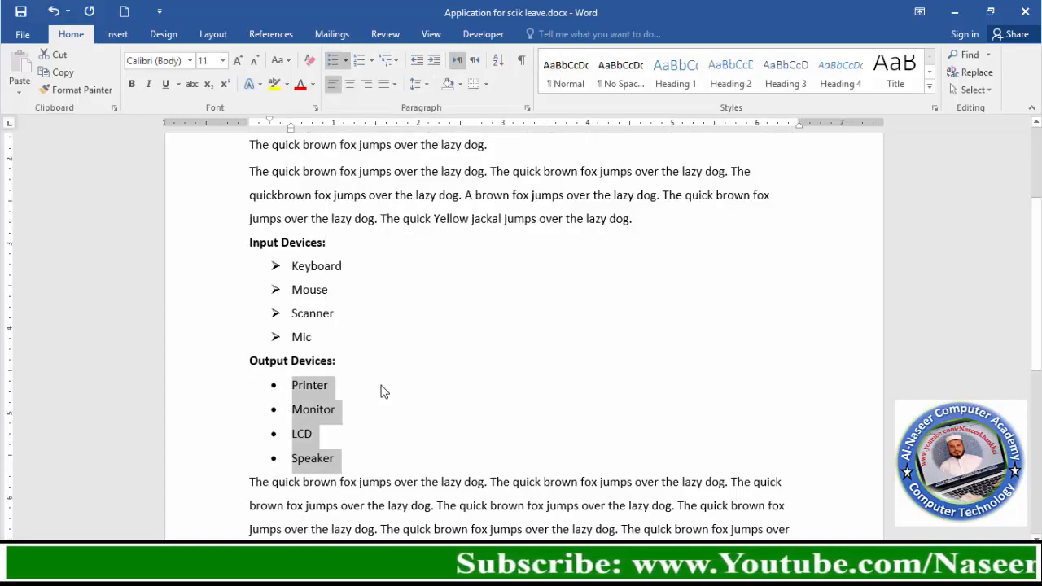
# Undo the round bullets on the output devices and apply the default bullet list style to them instead.
pyautogui.scroll(-1, 383, 398)
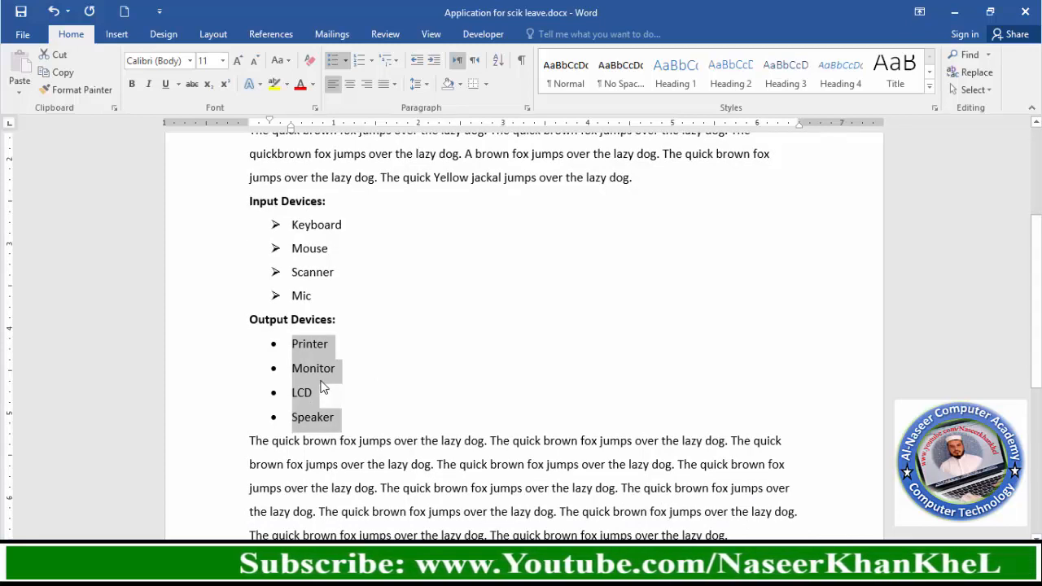
pyautogui.hotkey('ctrl', 'z')
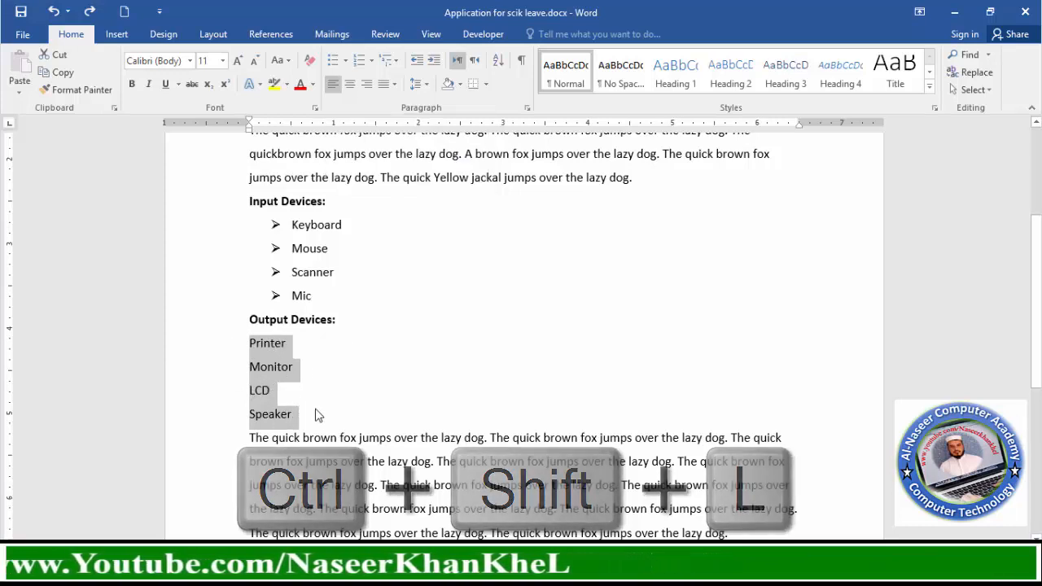
pyautogui.hotkey('ctrl', 'shift', 'l')
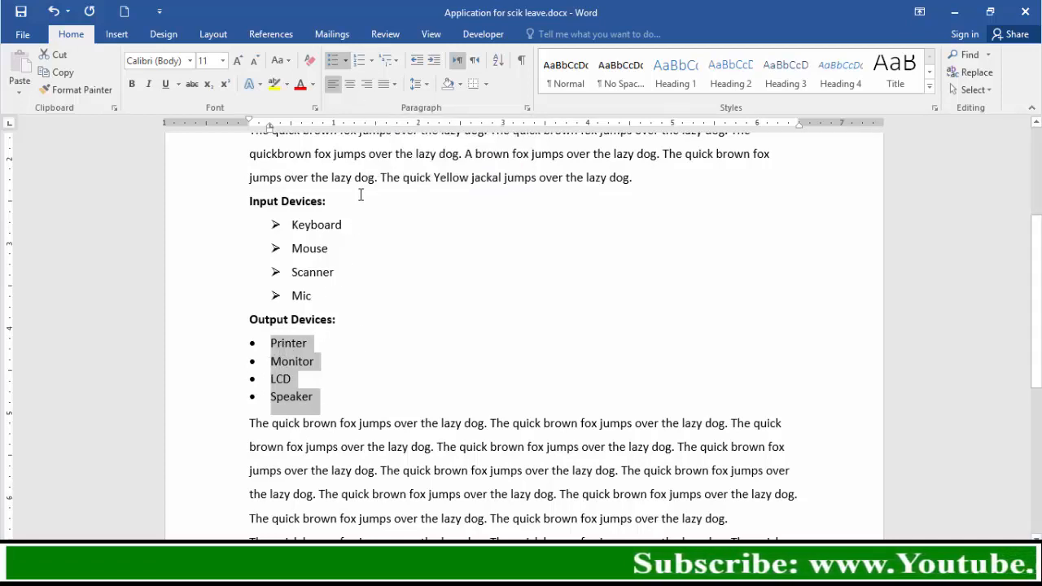
# Change the output devices list to numbering in the 1), 2), 3) format.
pyautogui.click(371, 61)
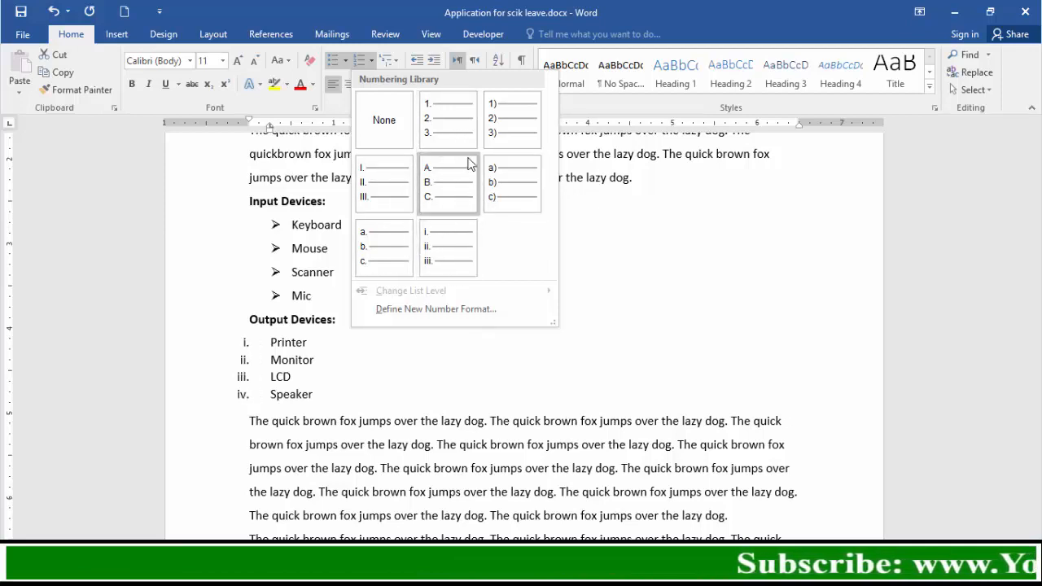
pyautogui.click(505, 132)
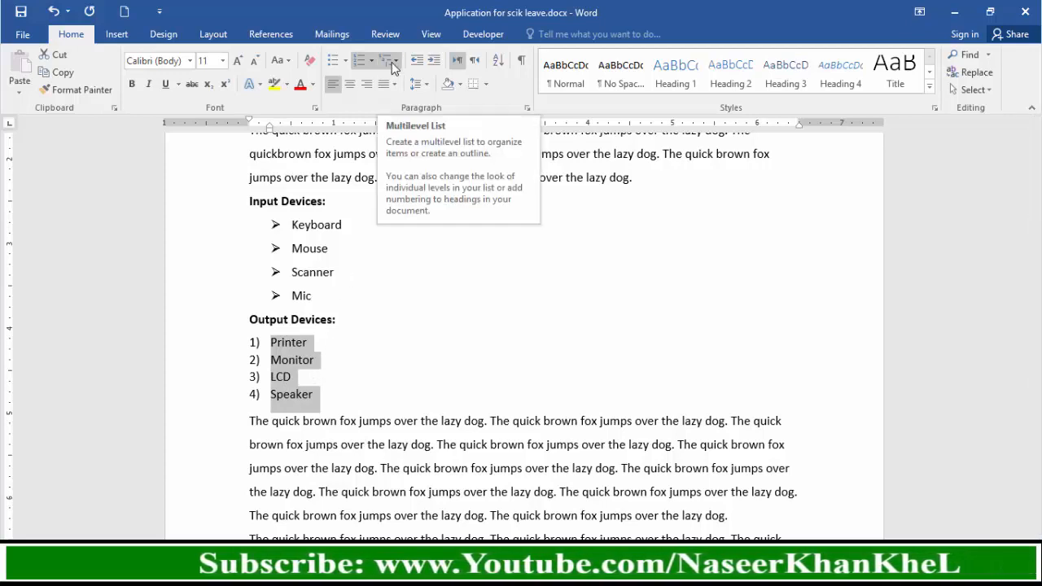
# Format the five subjects from Computer to Physics as a multilevel list in the 1., 1.1., 1.1.1. style.
pyautogui.hotkey('ctrl', 'Home')
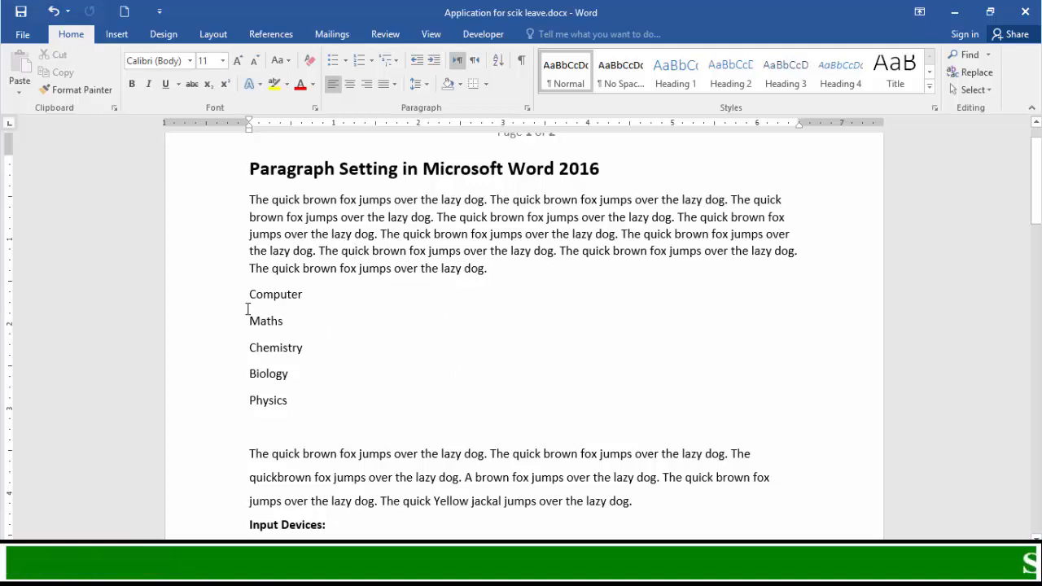
pyautogui.moveTo(248, 309); pyautogui.dragTo(300, 395)
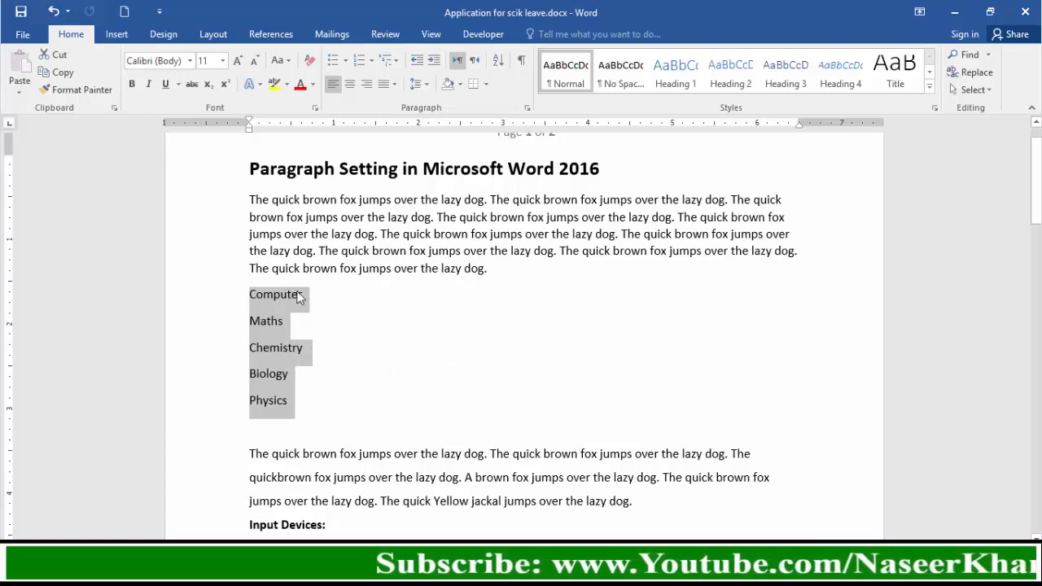
pyautogui.click(394, 70)
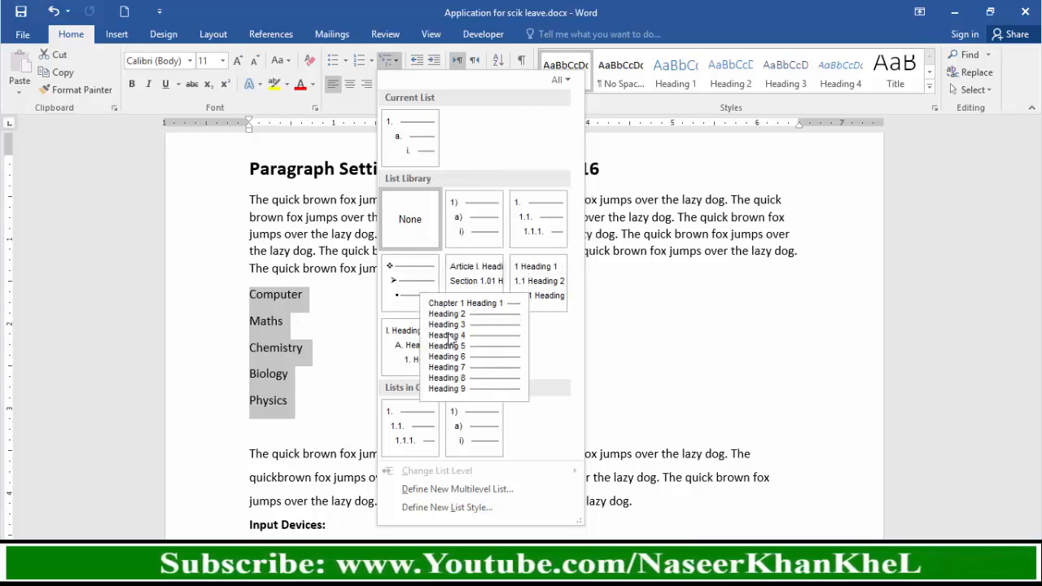
pyautogui.click(522, 244)
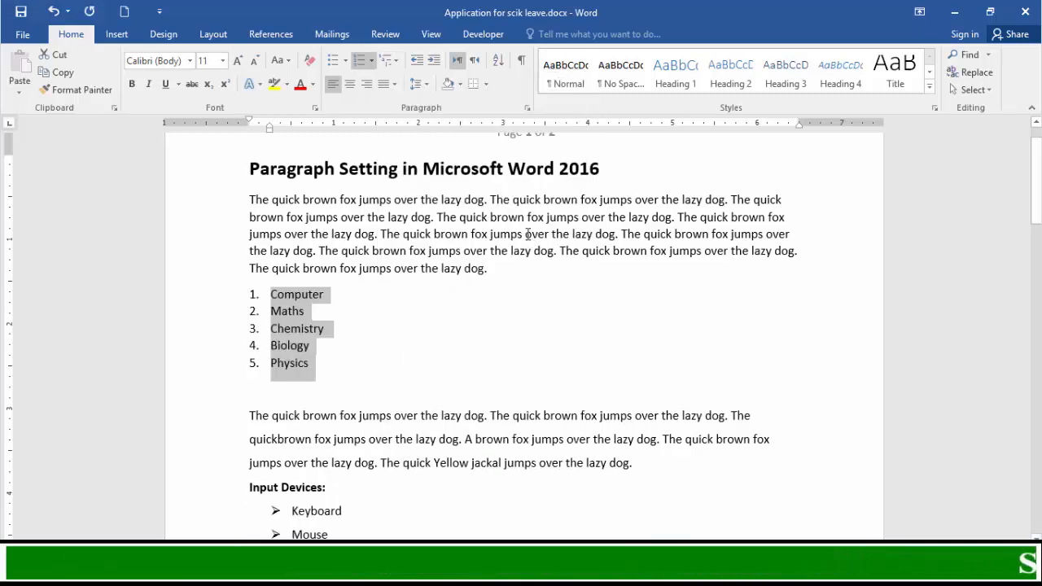
# Add the second-level items Chapter No.1, Chapter No.2 and Chapter No.3 under Computer.
pyautogui.click(319, 357)
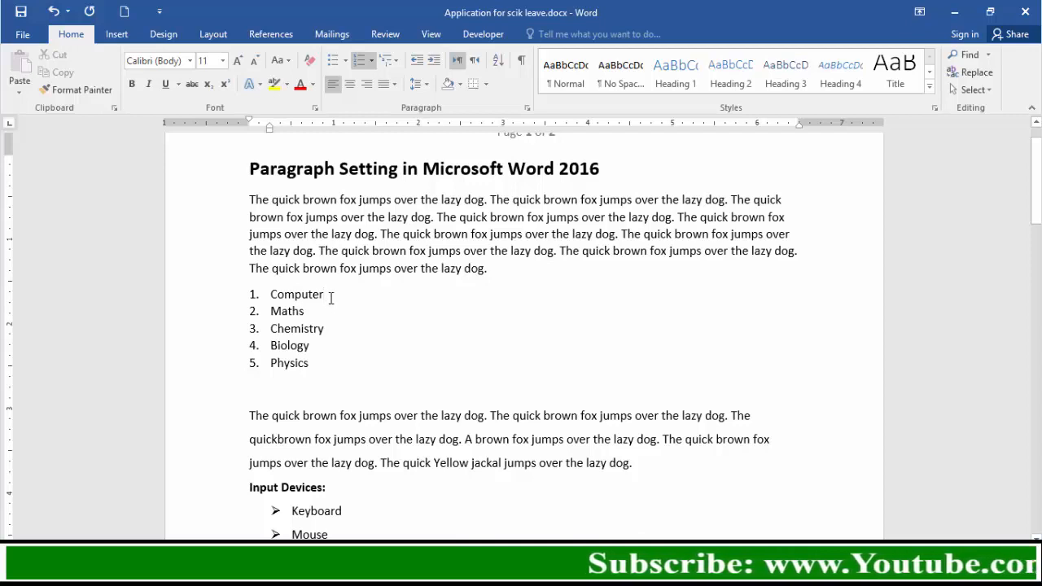
pyautogui.press('Return')
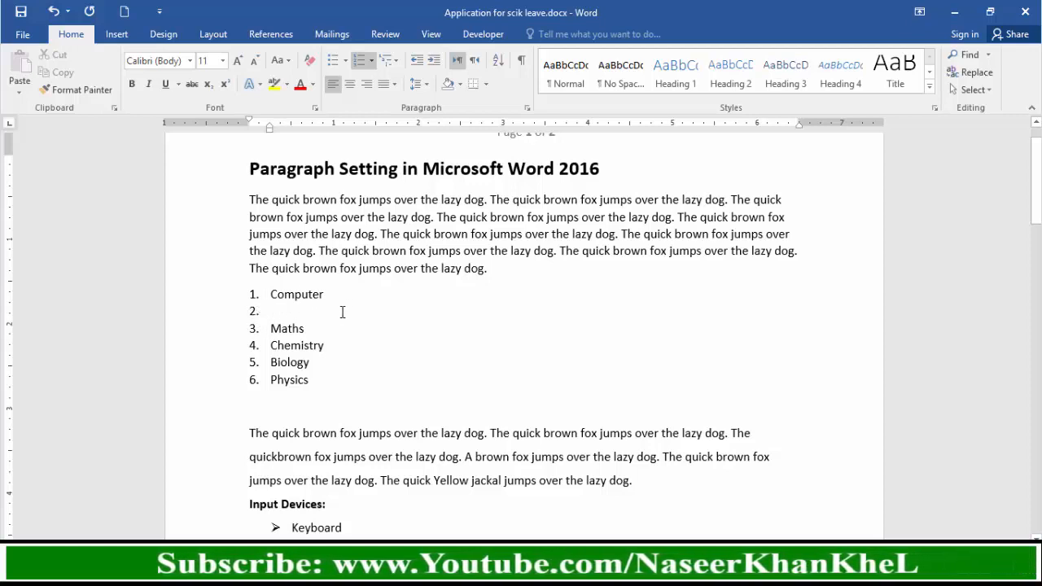
pyautogui.press('Tab')
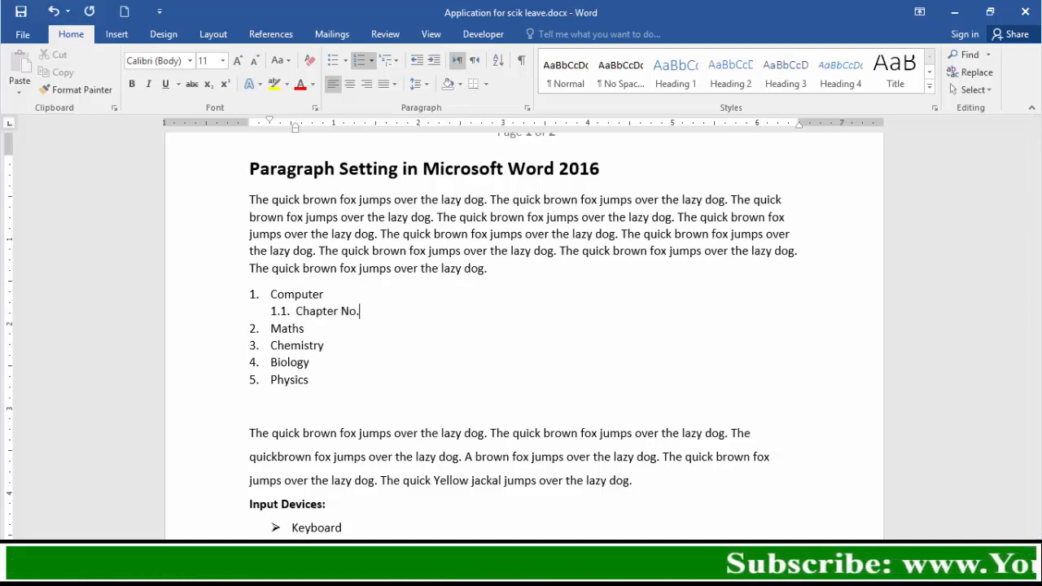
pyautogui.press('Return')
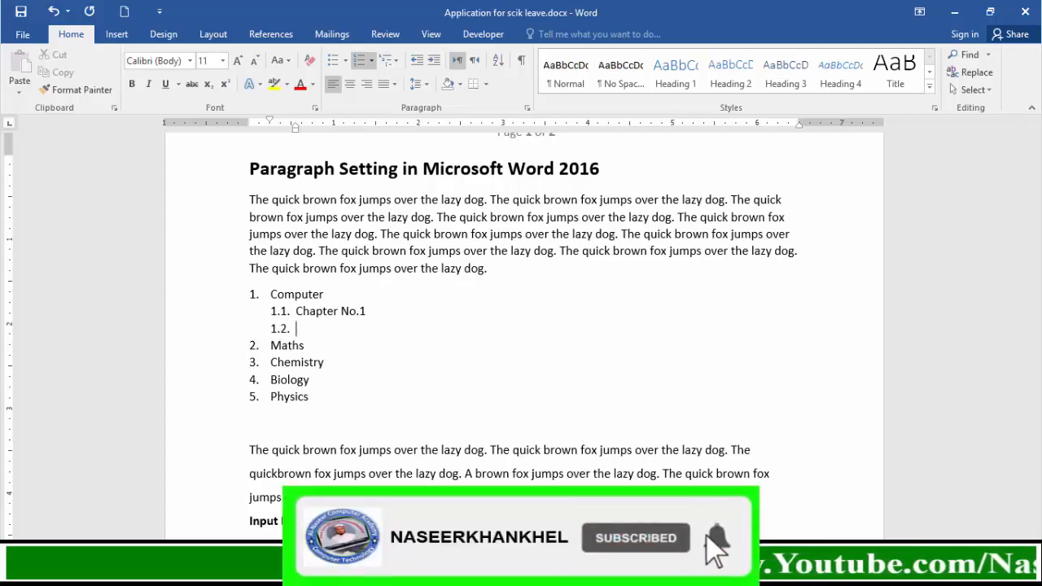
pyautogui.write('chapt')
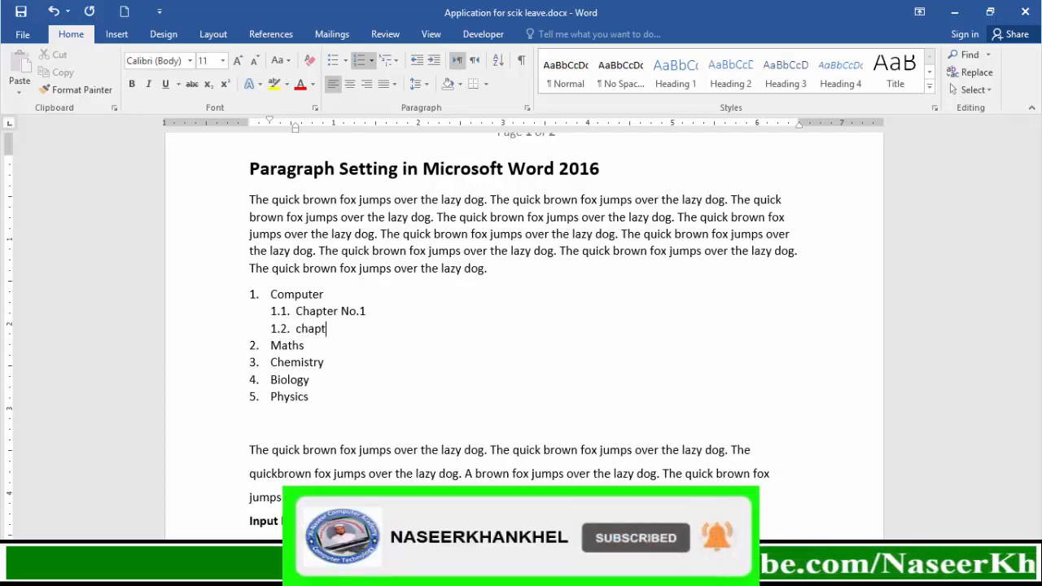
pyautogui.write('er No.2')
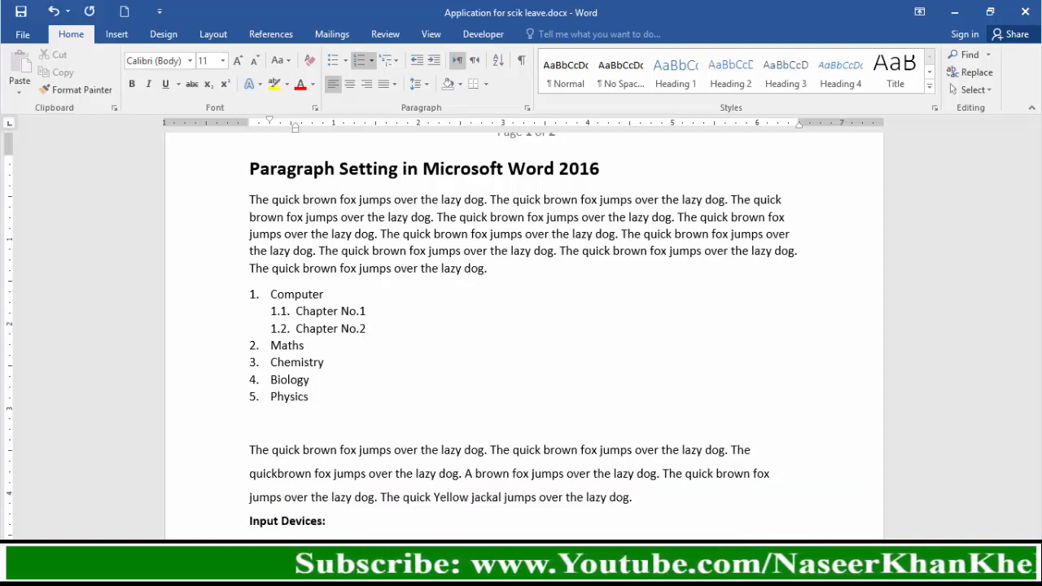
pyautogui.press('Return')
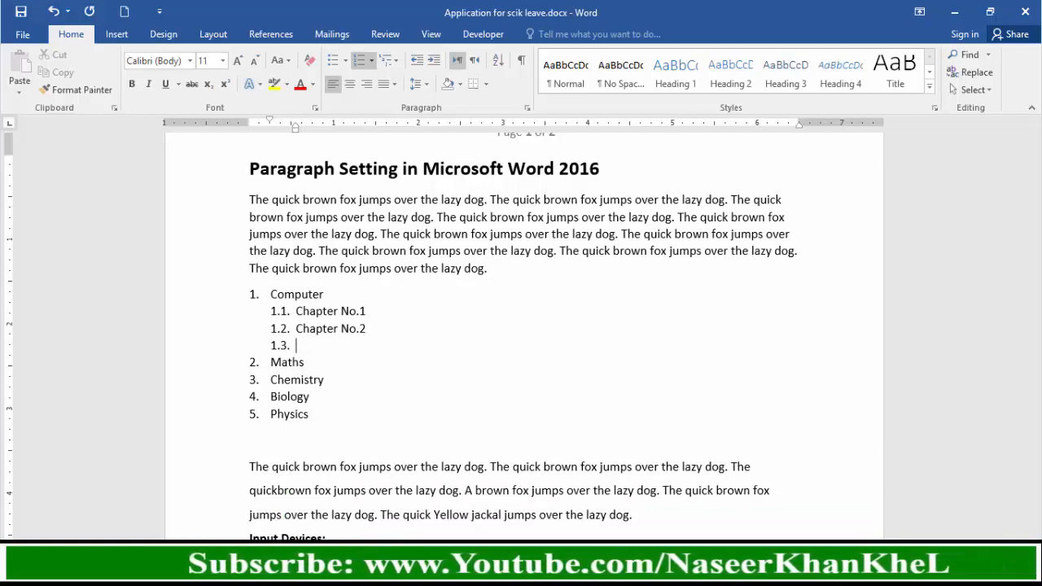
pyautogui.write('chapter N')
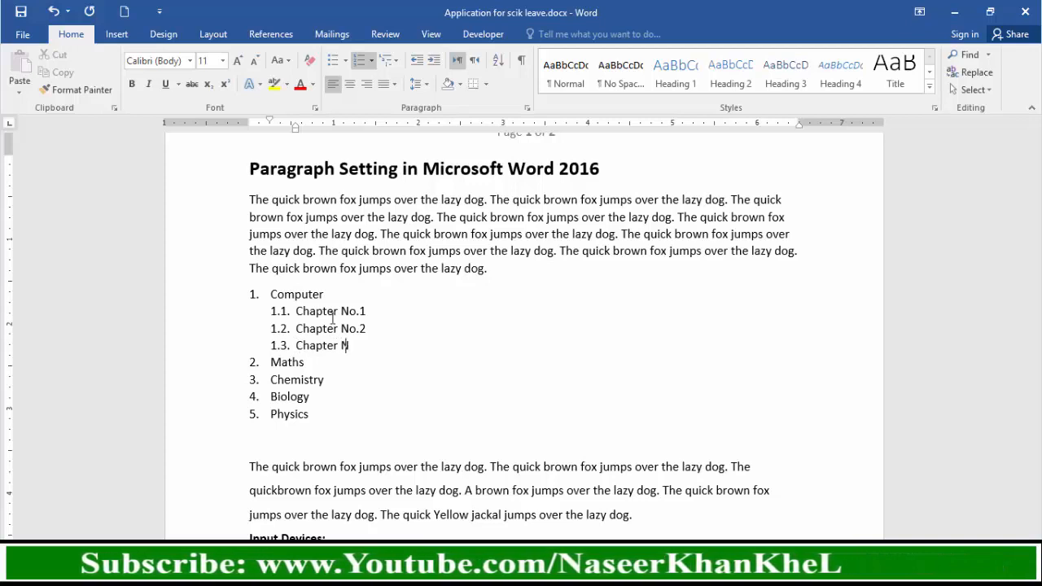
pyautogui.write('o.3')
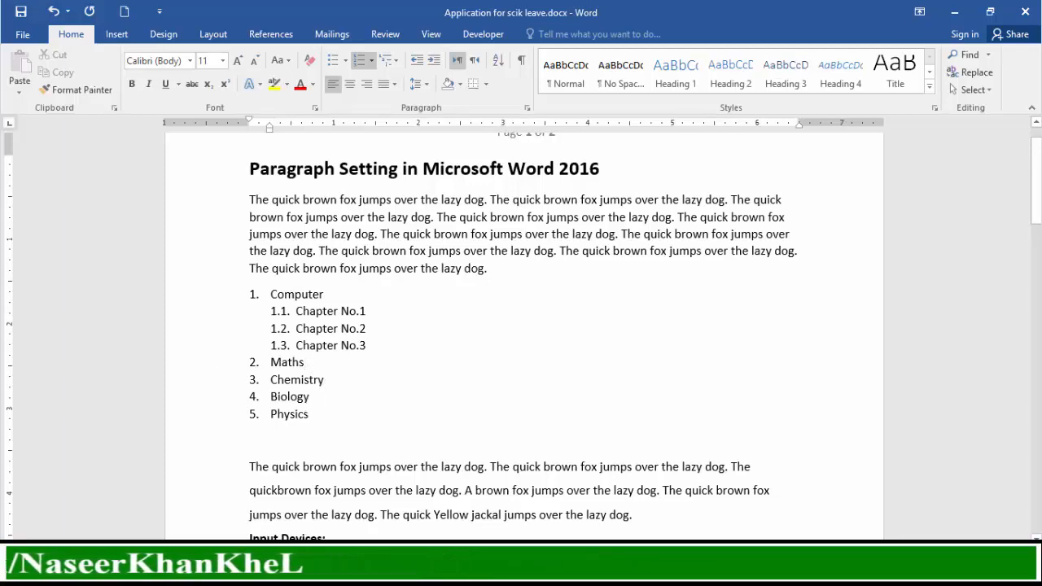
# Add the second-level items Chapter No.1, Chapter No.2 and Chapter No.3 under Maths.
pyautogui.press('Return')
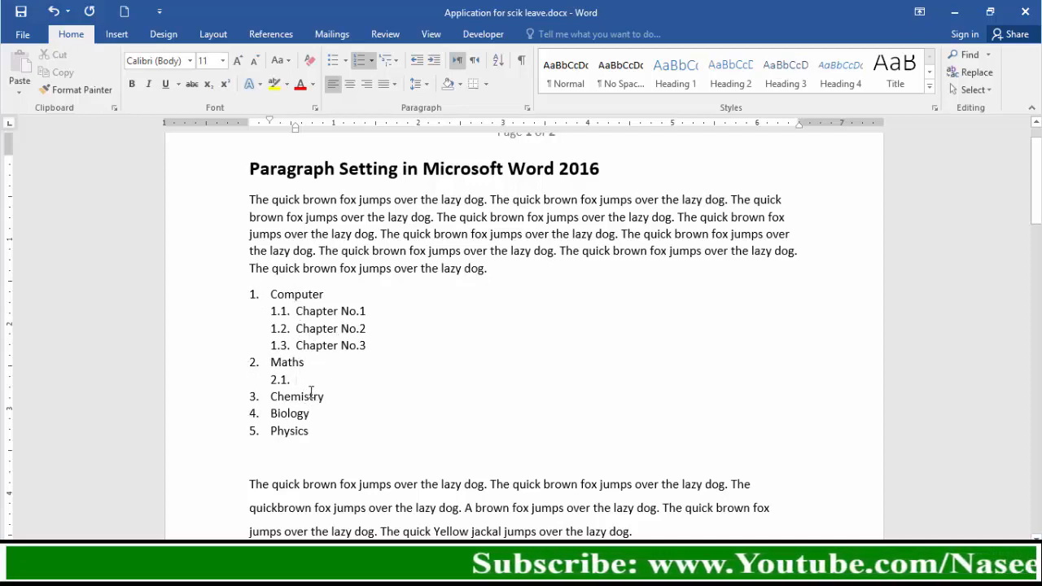
pyautogui.write('chapter')
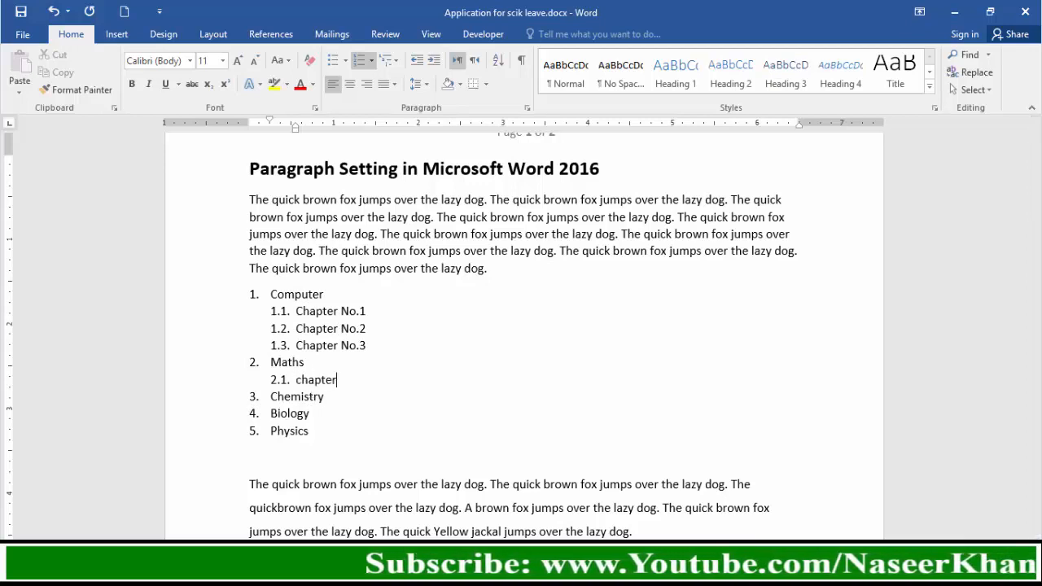
pyautogui.write(' No.1')
pyautogui.press('Return')
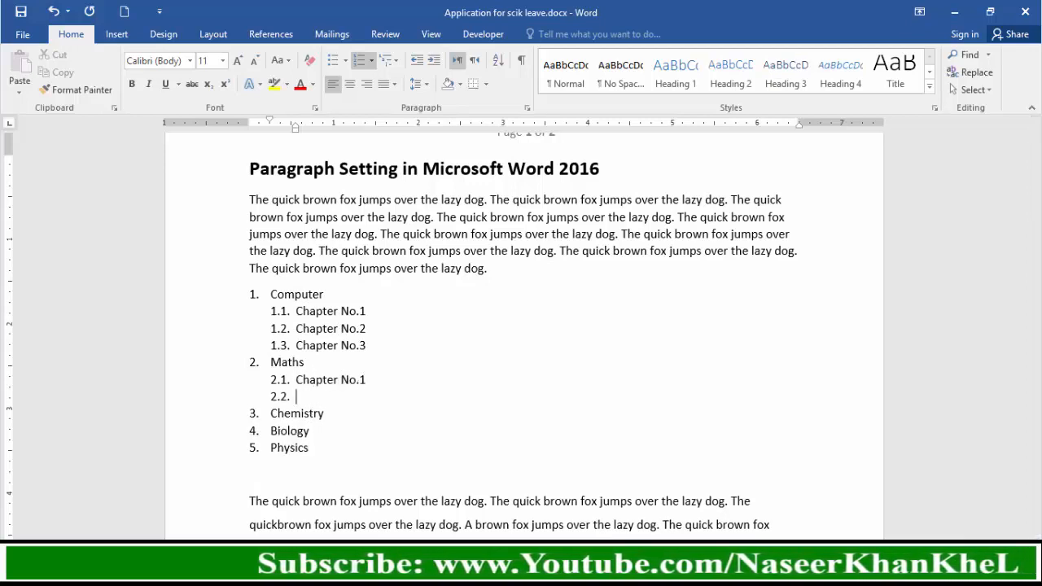
pyautogui.write('chapter N')
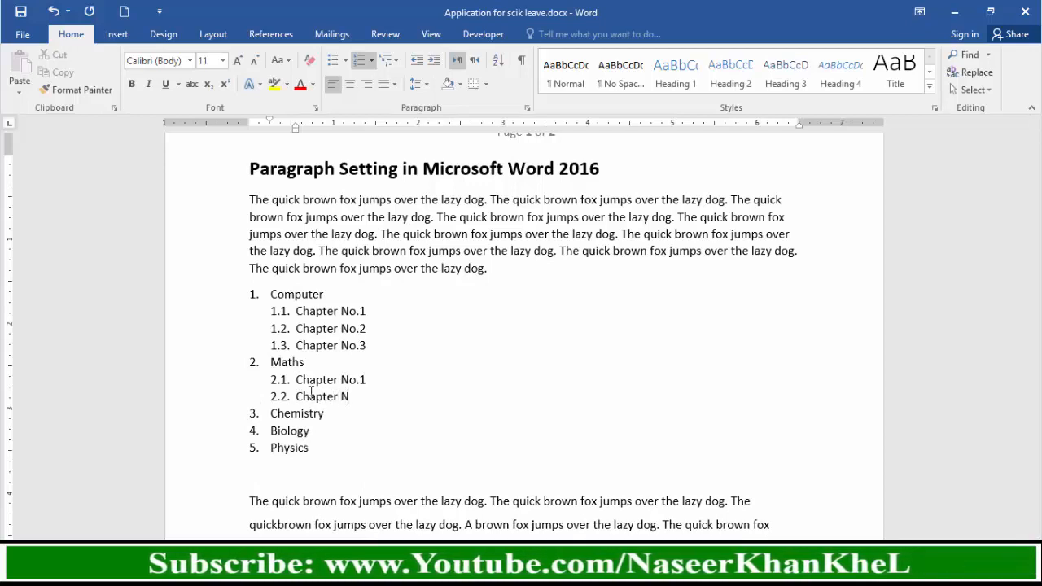
pyautogui.write('o.2')
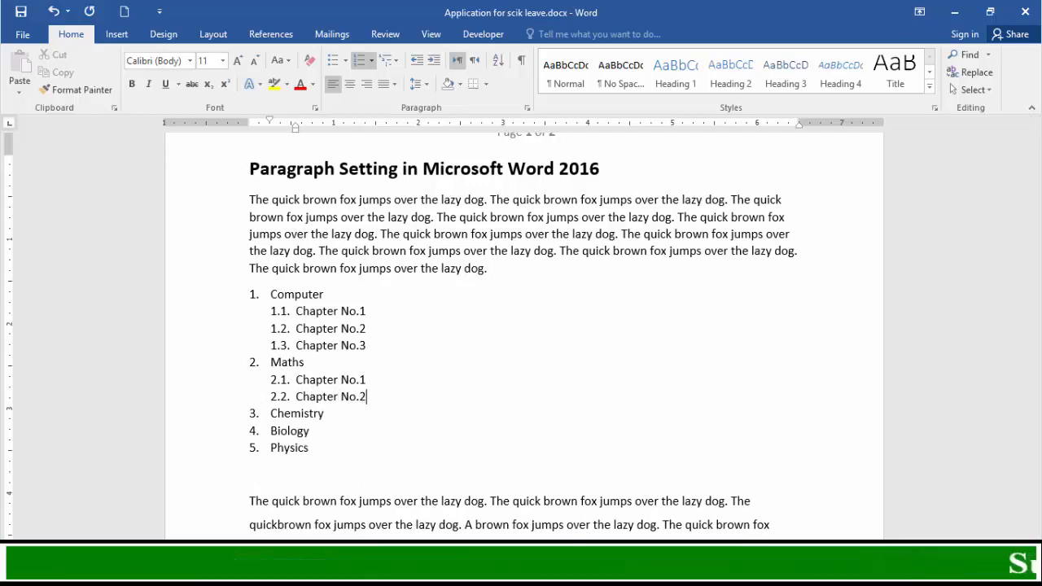
pyautogui.press('Return')
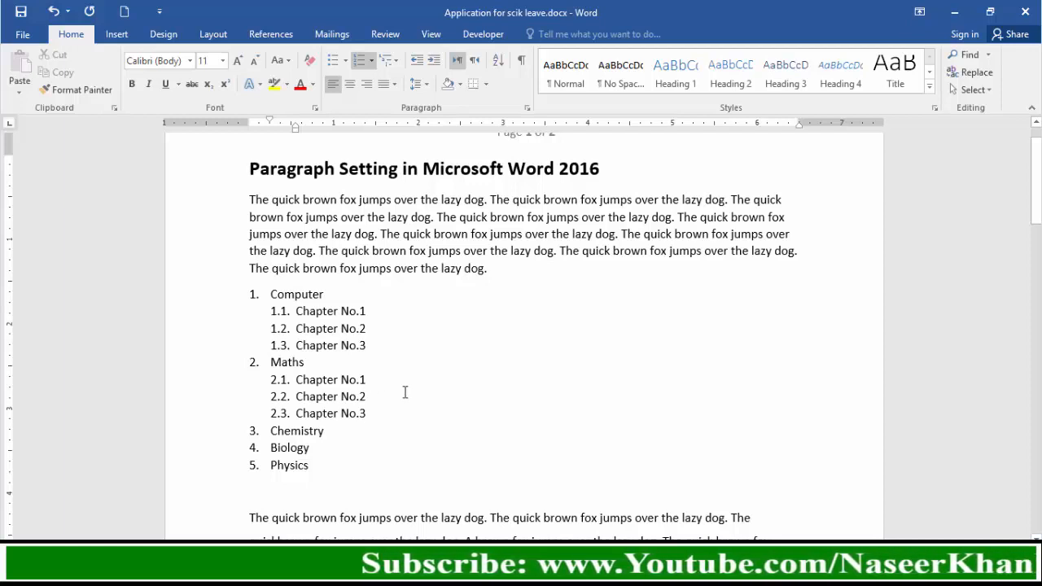
# Add the third-level items Exercise No.1 and Exercise under Chapter No.1 of Maths.
pyautogui.press('Return')
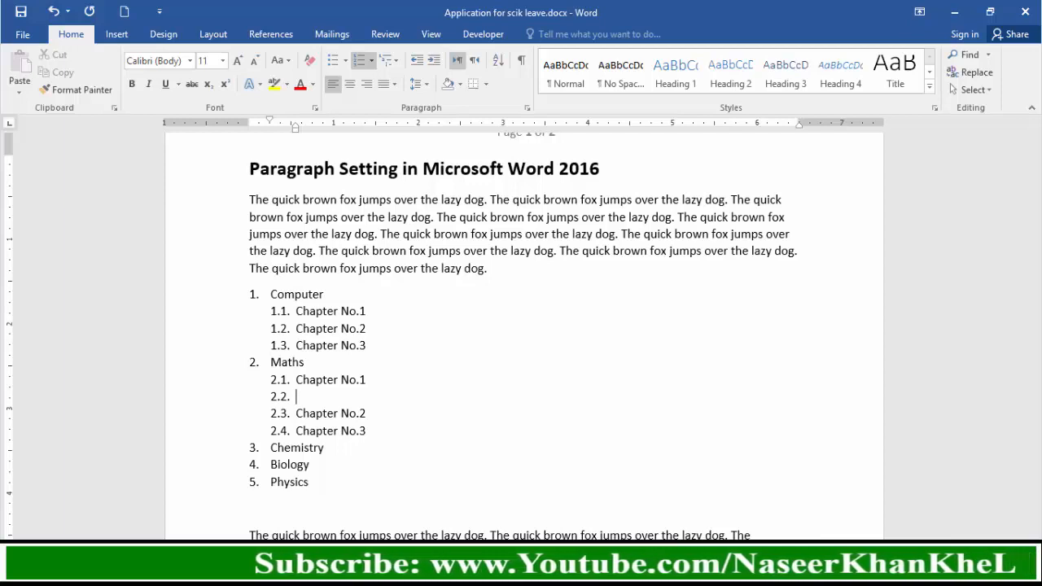
pyautogui.press('Tab')
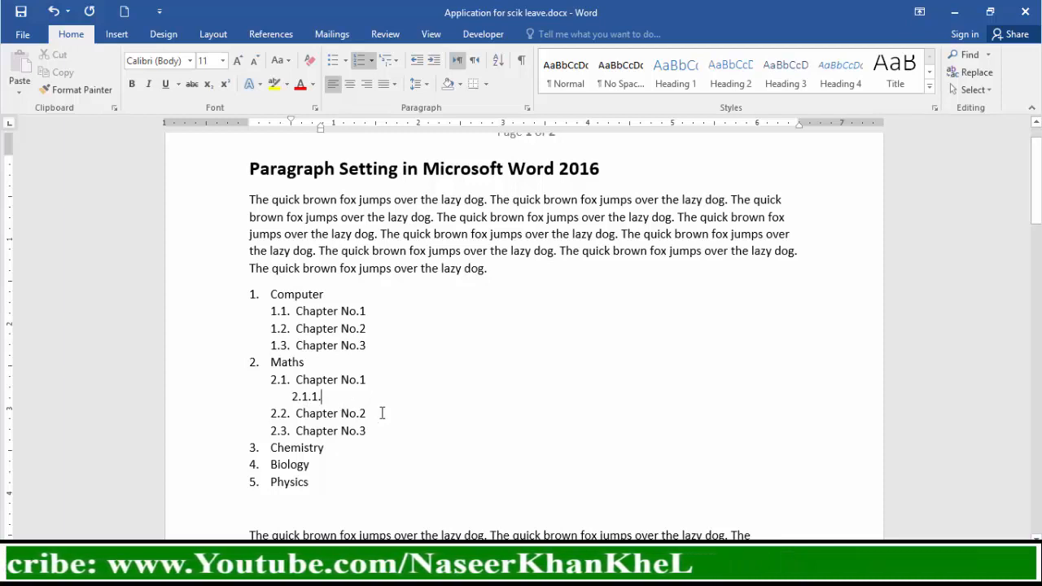
pyautogui.write('Exe')
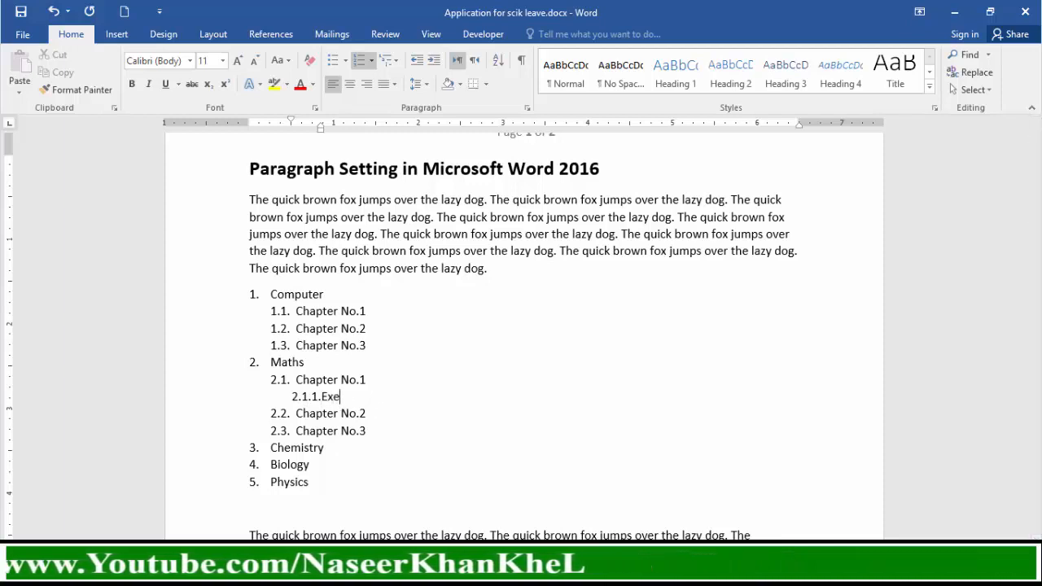
pyautogui.write('rcise No.')
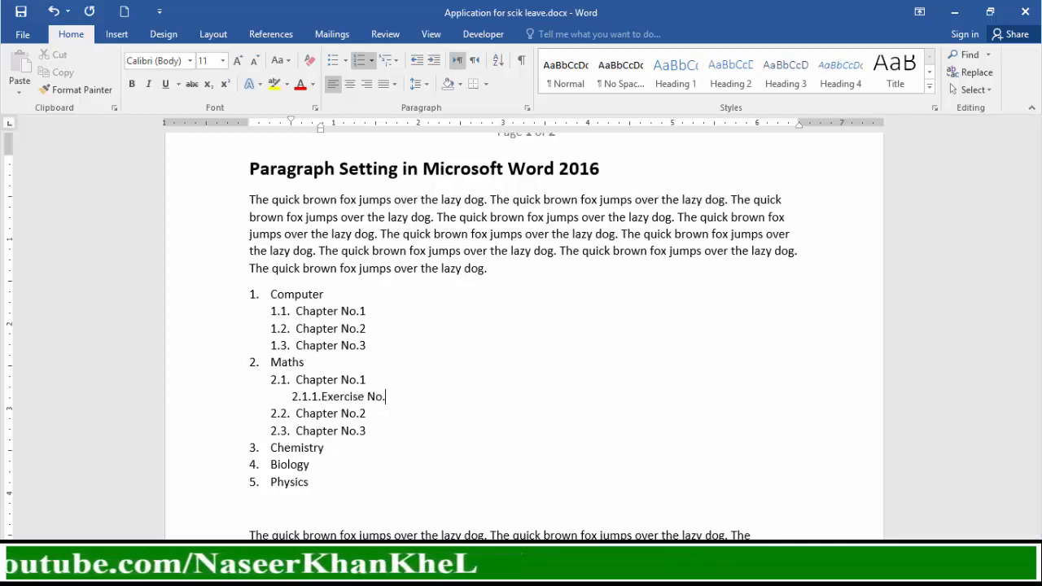
pyautogui.write('1')
pyautogui.press('Return')
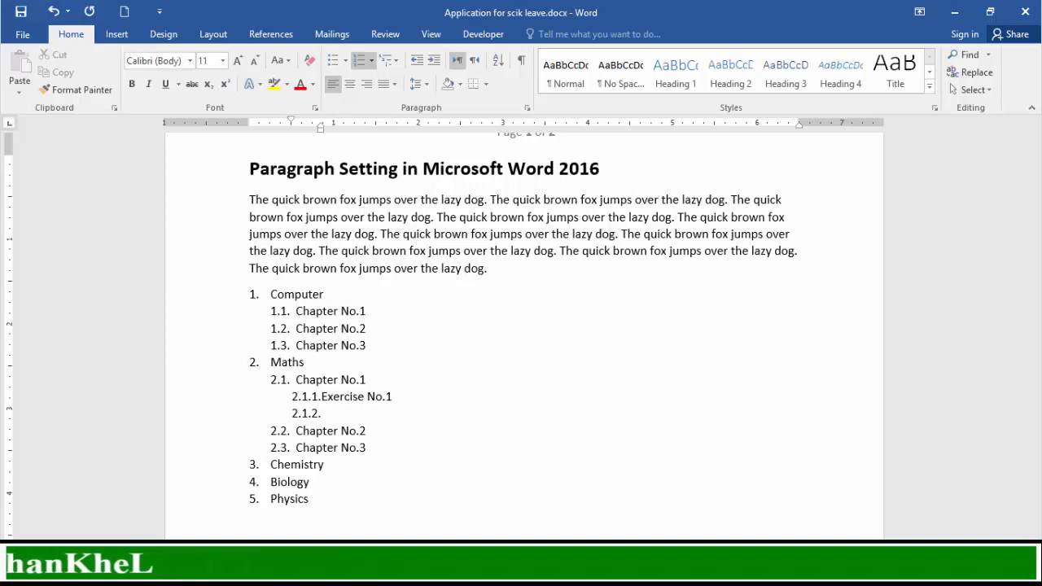
pyautogui.write('Exercise')
# Add the fourth-level items Asdfasdf and asdfadf under the second exercise item of Maths.
pyautogui.press('Return')
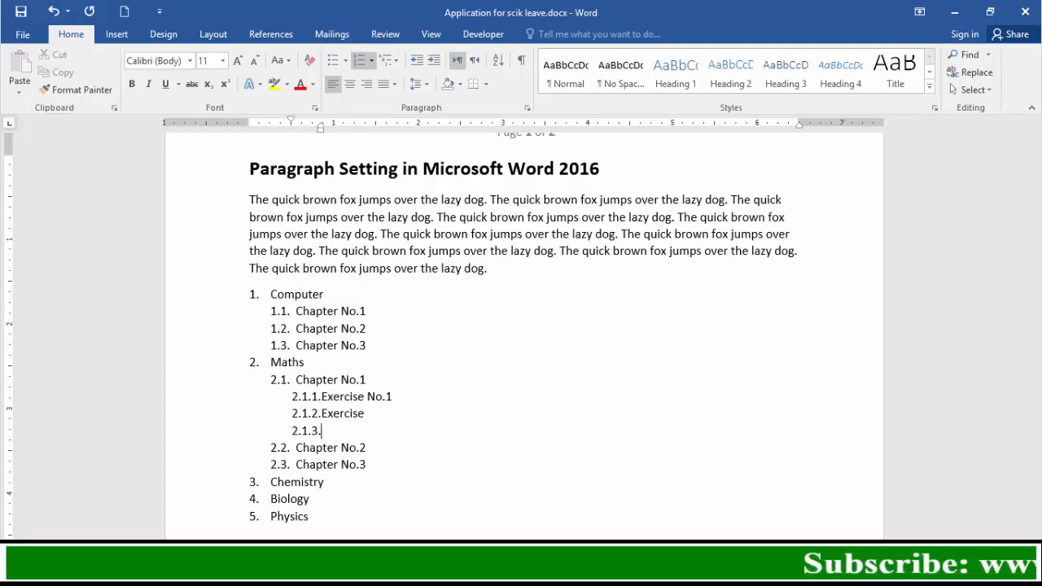
pyautogui.press('Tab')
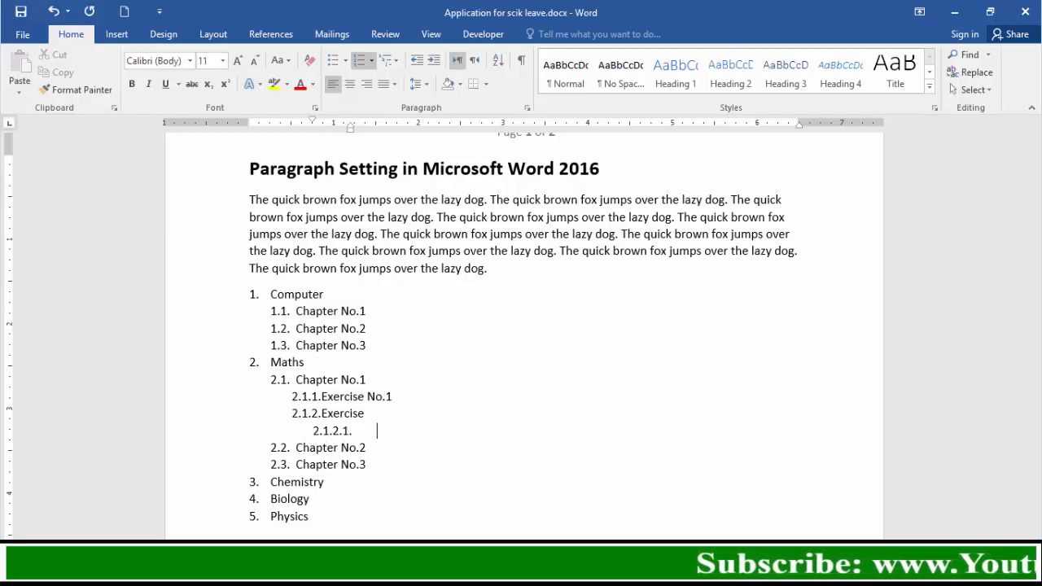
pyautogui.write('Asdfasdf')
pyautogui.press('Return')
pyautogui.write('asdfadf')
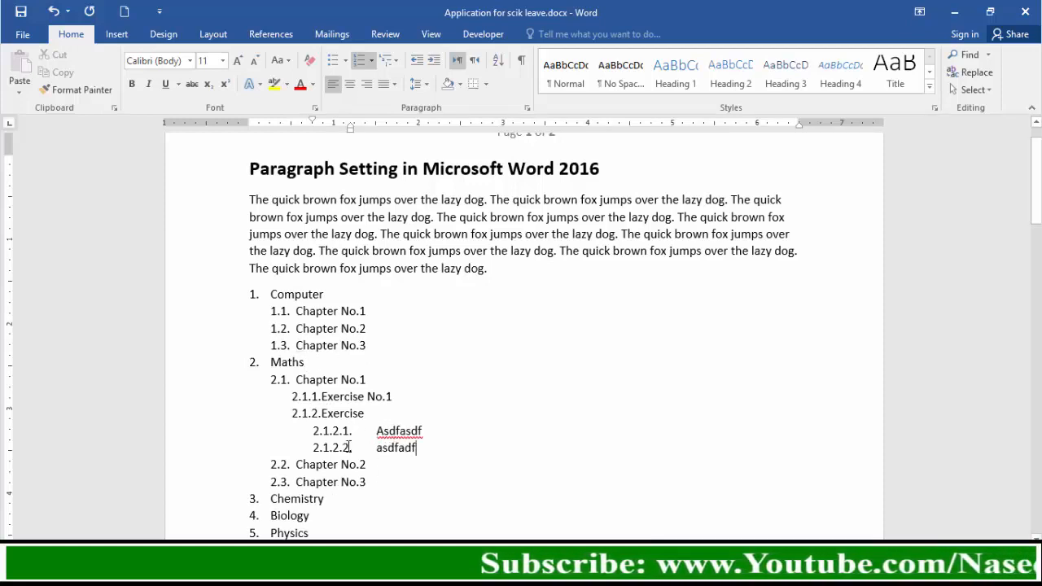
# Increase the left indent of the first body paragraph to the 1-inch mark.
pyautogui.click(368, 251)
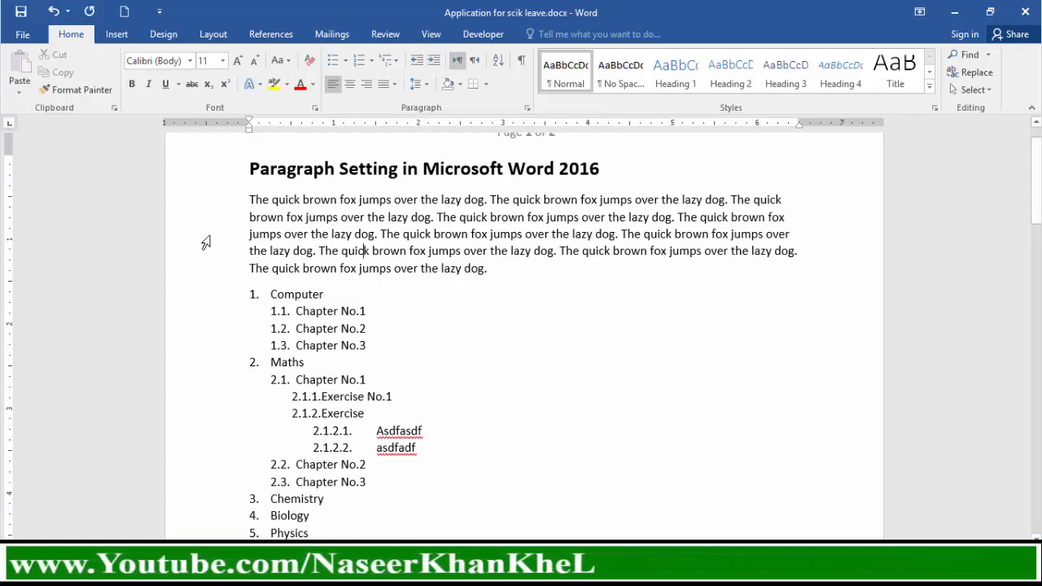
pyautogui.moveTo(250, 200); pyautogui.dragTo(491, 279)
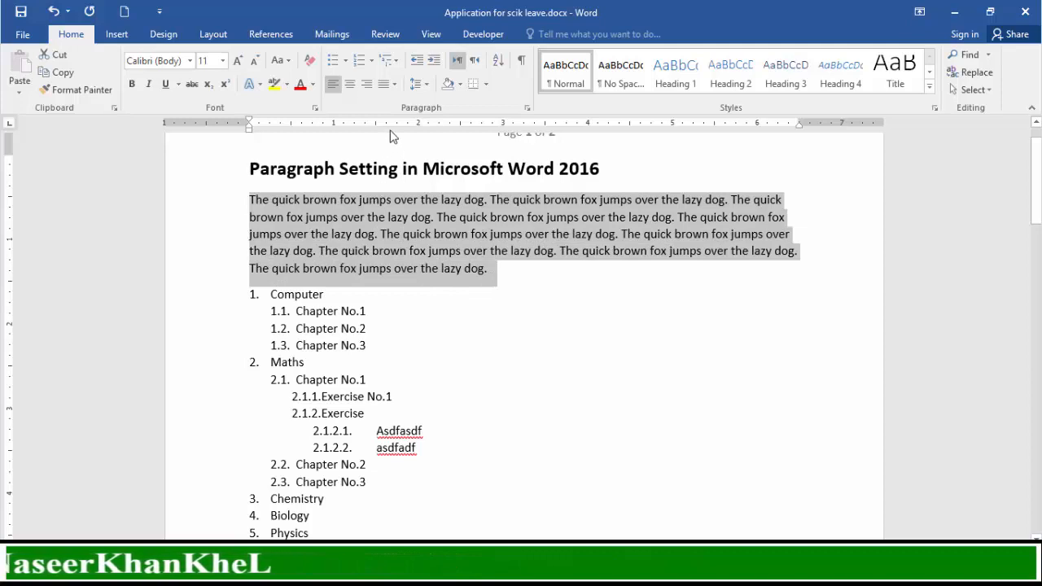
pyautogui.click(436, 64)
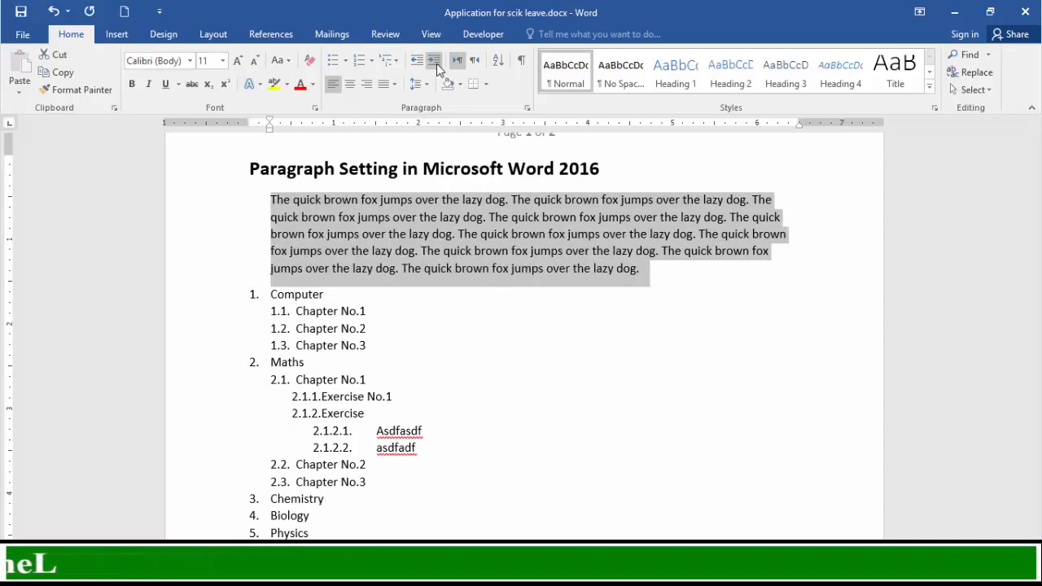
pyautogui.click(437, 63)
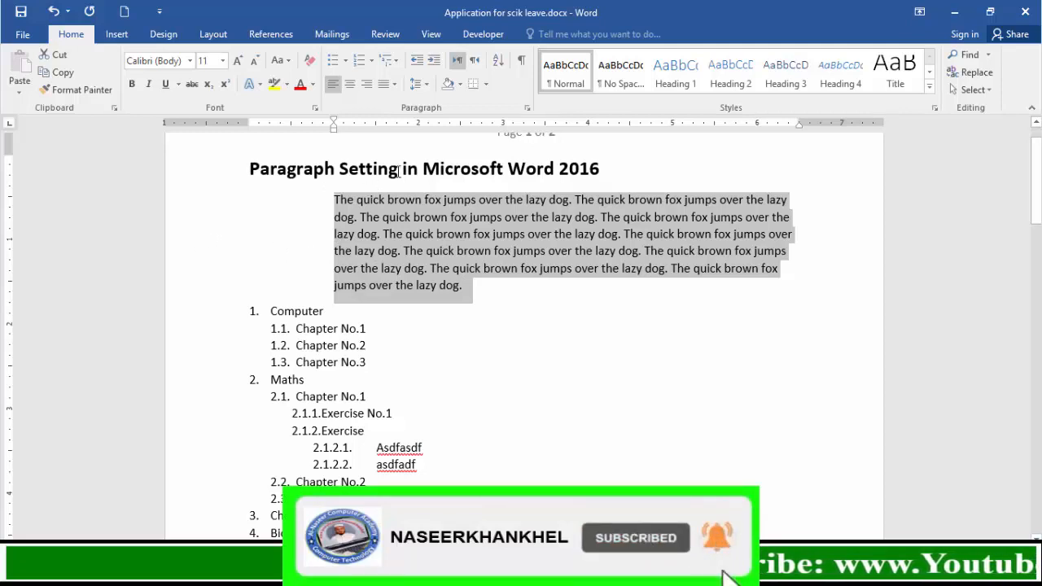
# Decrease the first body paragraph's indent back to the page margin.
pyautogui.click(417, 62)
pyautogui.click(417, 62)
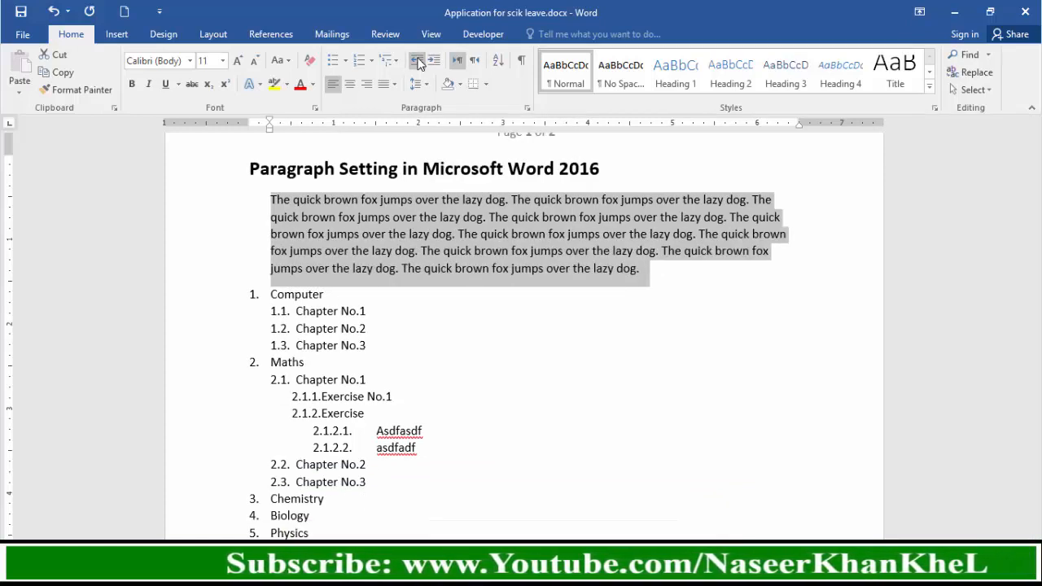
pyautogui.click(417, 62)
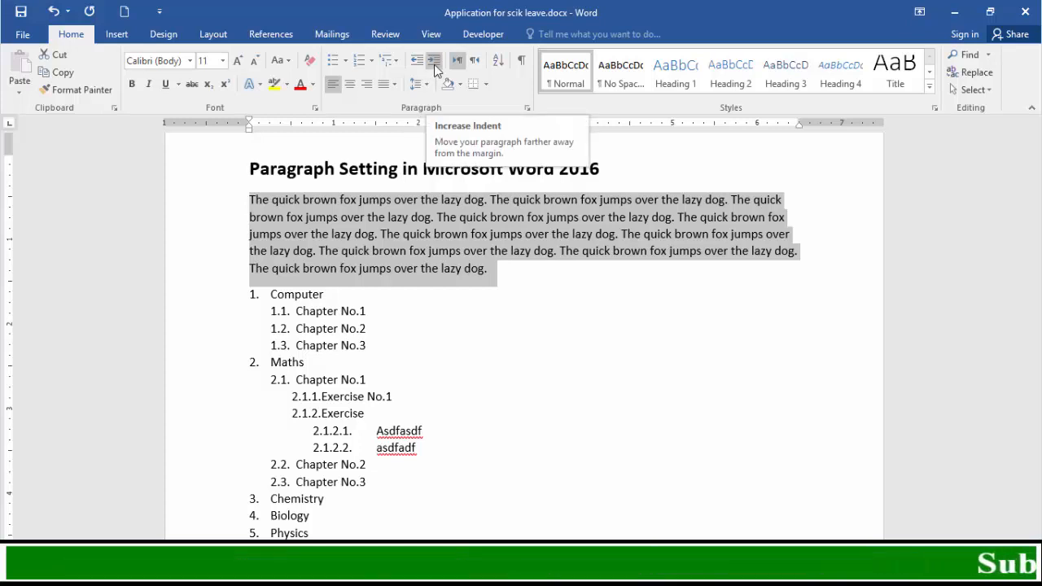
pyautogui.hotkey('ctrl', 'z')
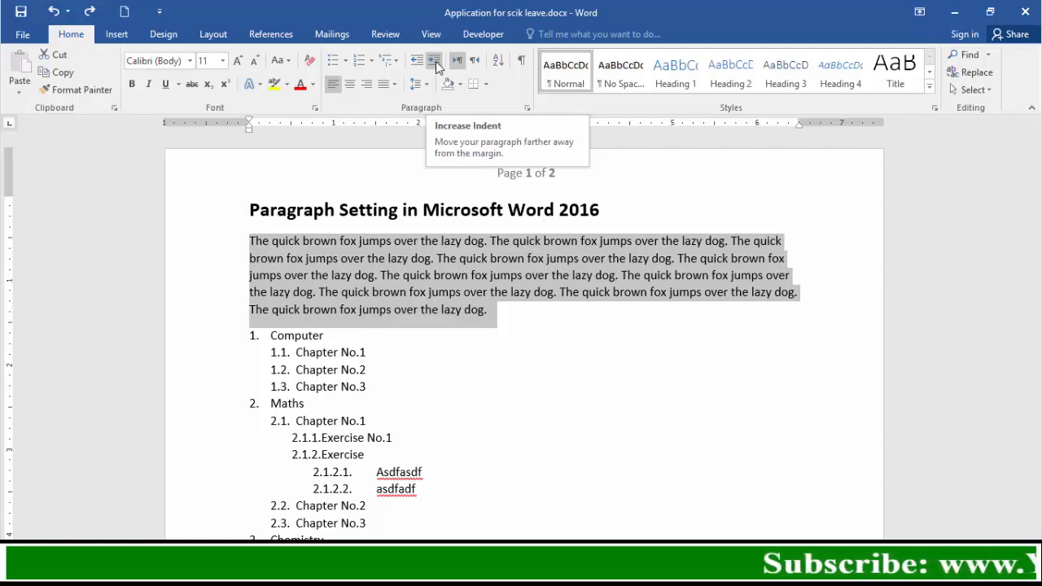
# Increase the first body paragraph's left indent to 1.5 inches.
pyautogui.click(436, 63)
pyautogui.click(436, 62)
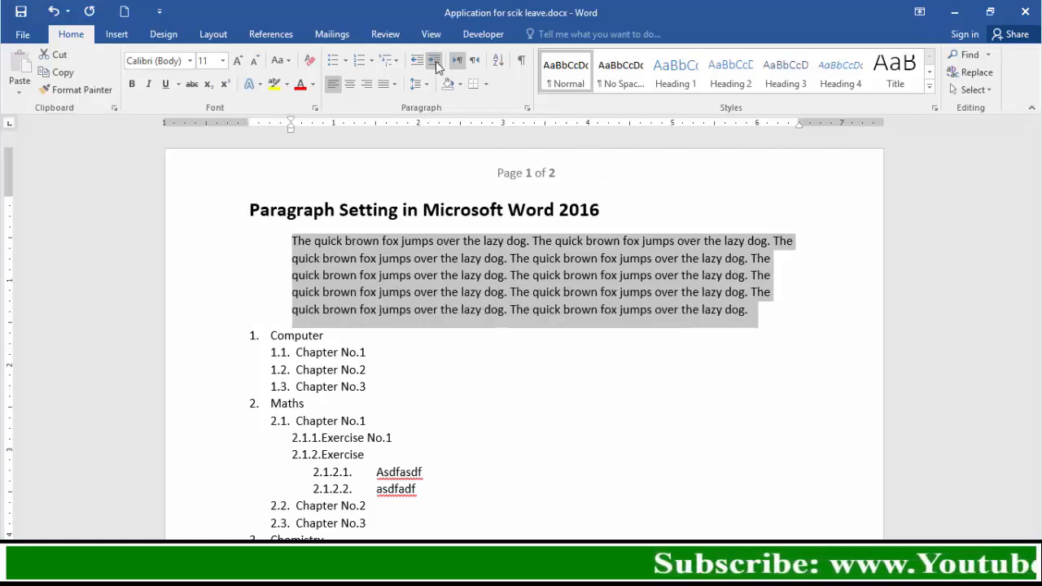
pyautogui.click(436, 63)
pyautogui.click(436, 62)
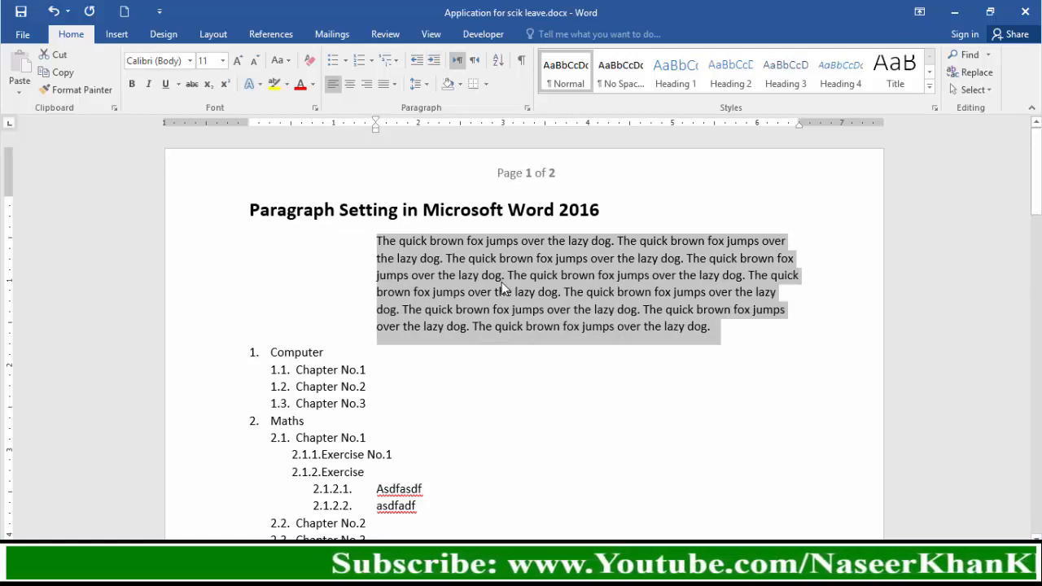
# Remove the 1.5-inch left indent from the first body paragraph.
pyautogui.hotkey('ctrl', 'shift', 'm')
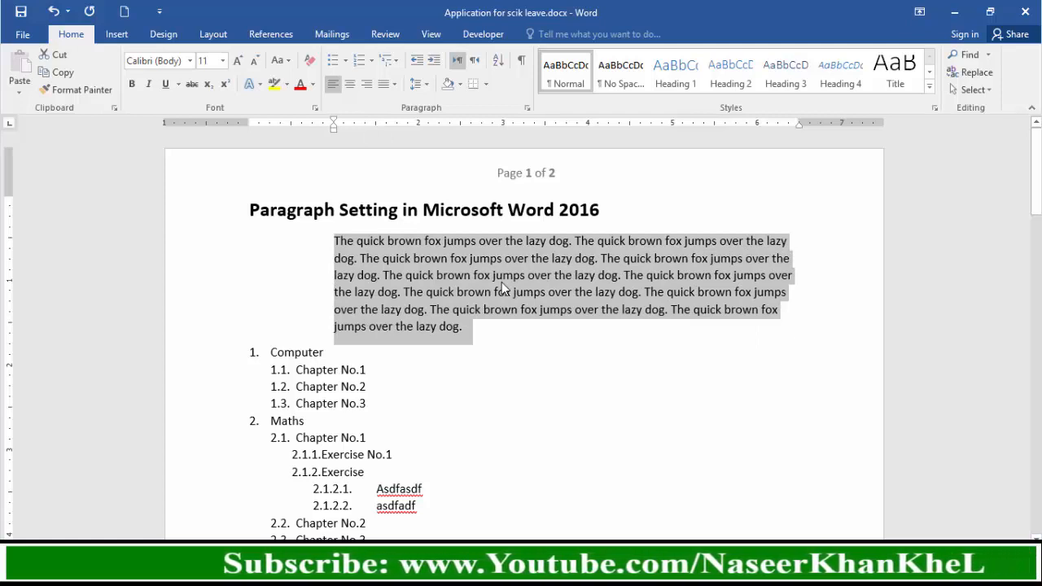
pyautogui.hotkey('ctrl', 'shift', 'm')
pyautogui.hotkey('ctrl', 'shift', 'm')
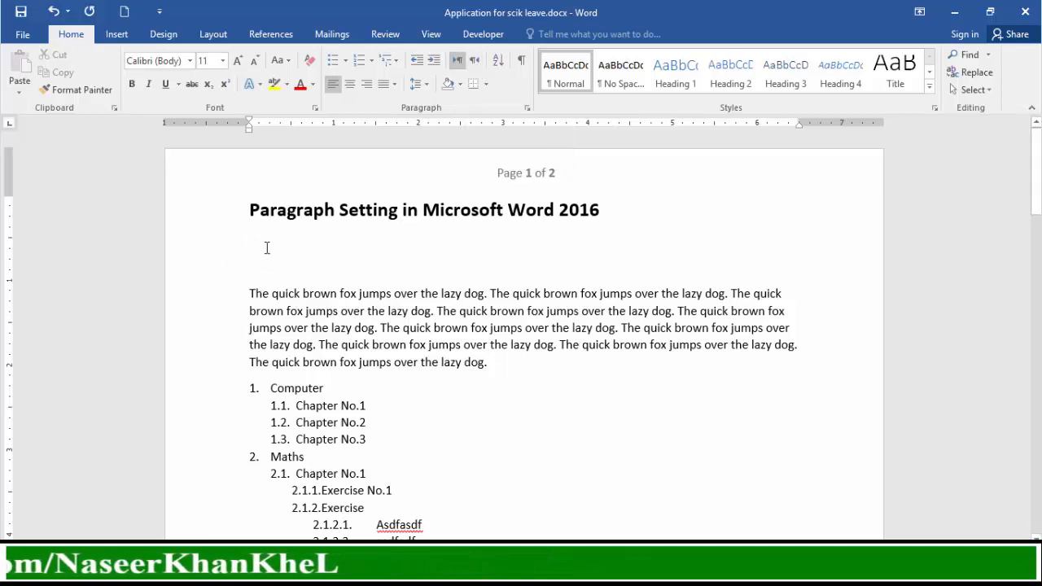
# Enter a line of filler text under the heading in right-to-left direction, and switch that line back to left-to-right.
pyautogui.write('aaaaaaaa')
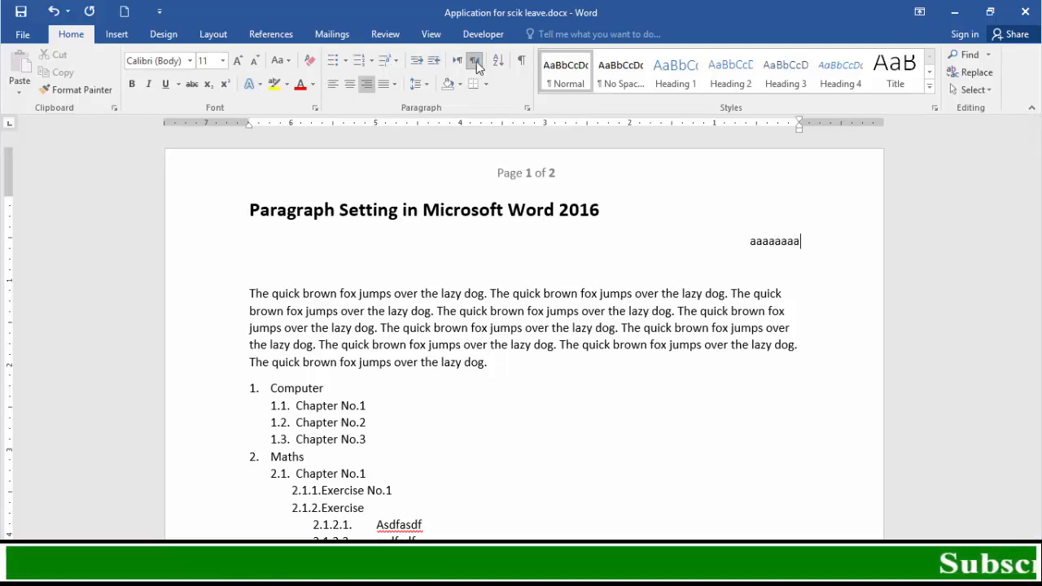
pyautogui.write('asdf')
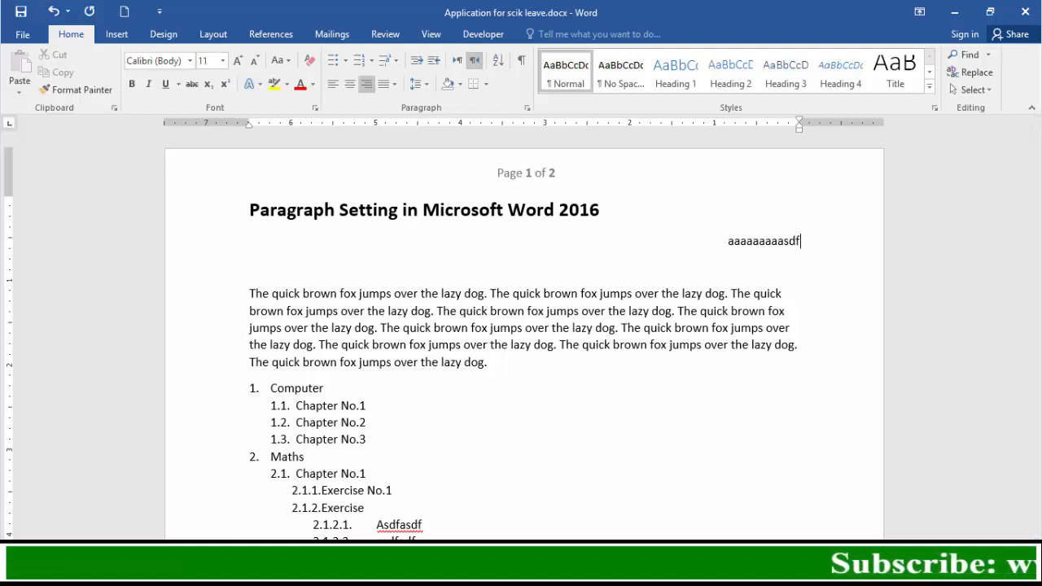
pyautogui.write(' adsf adsf asdf adsf adsf ')
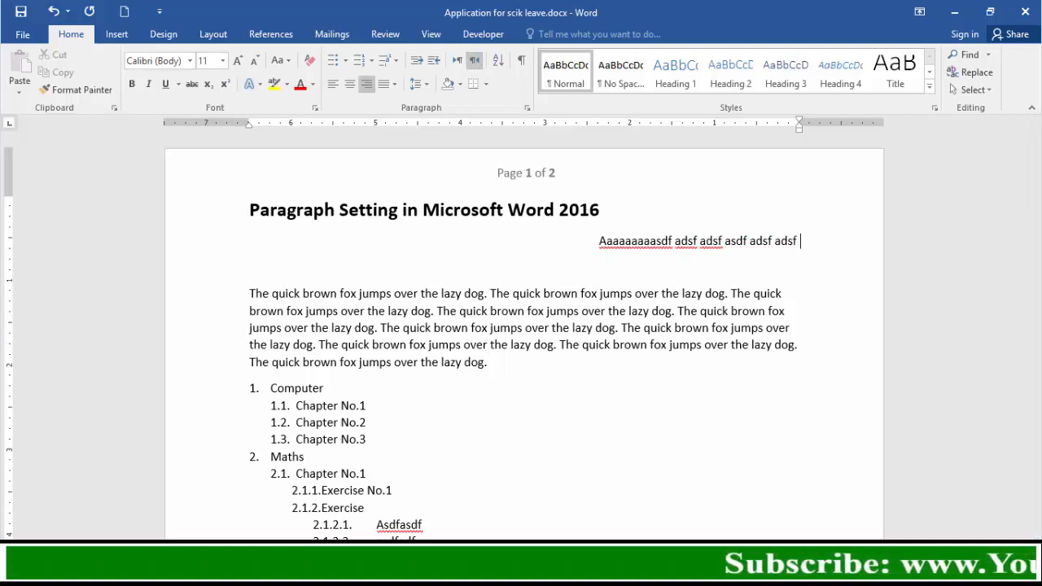
pyautogui.write('adsf adf adsf asdf asdf asdf asdf asdf')
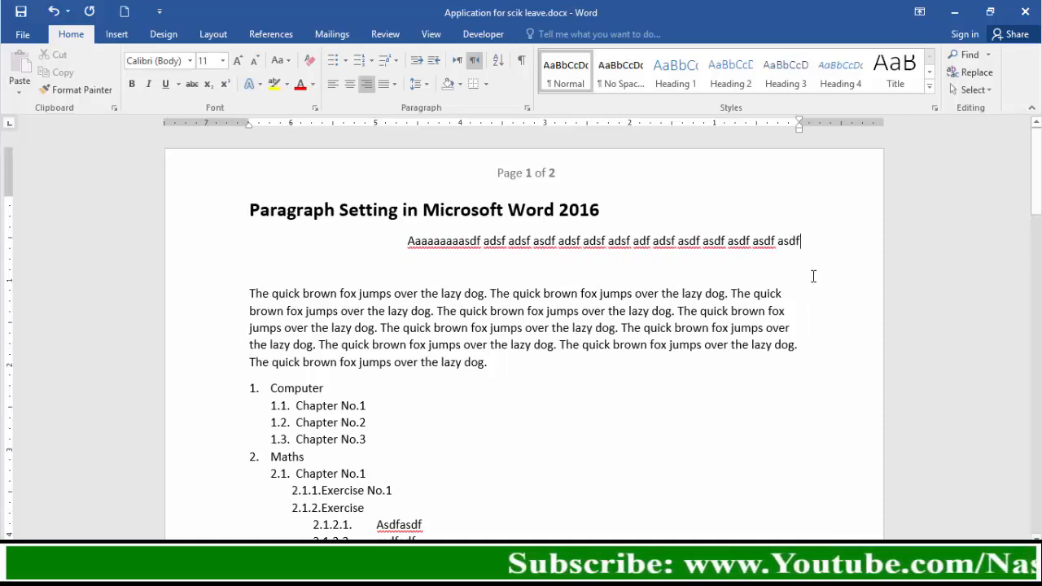
pyautogui.tripleClick(682, 241)
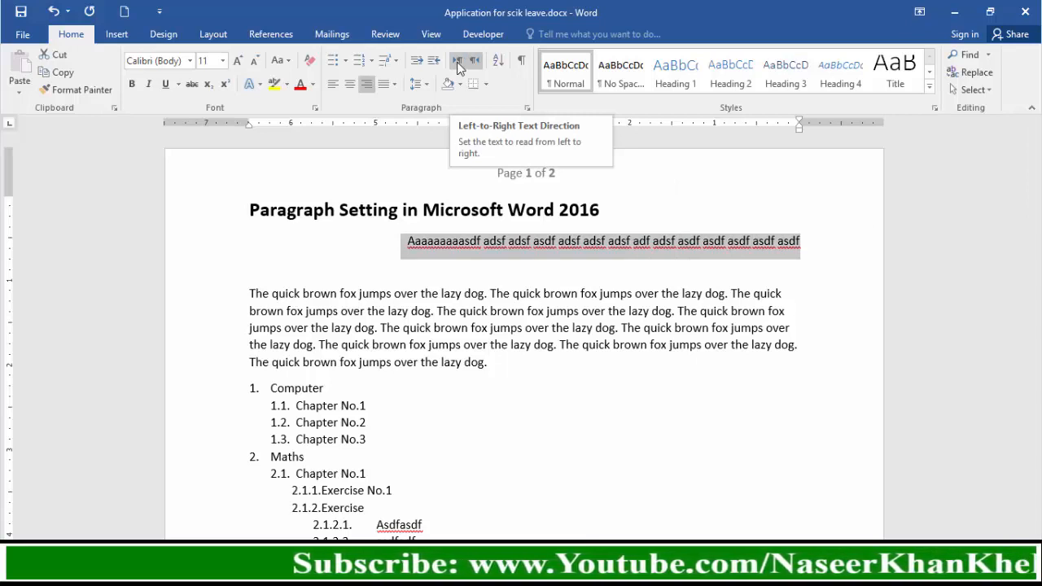
pyautogui.click(458, 67)
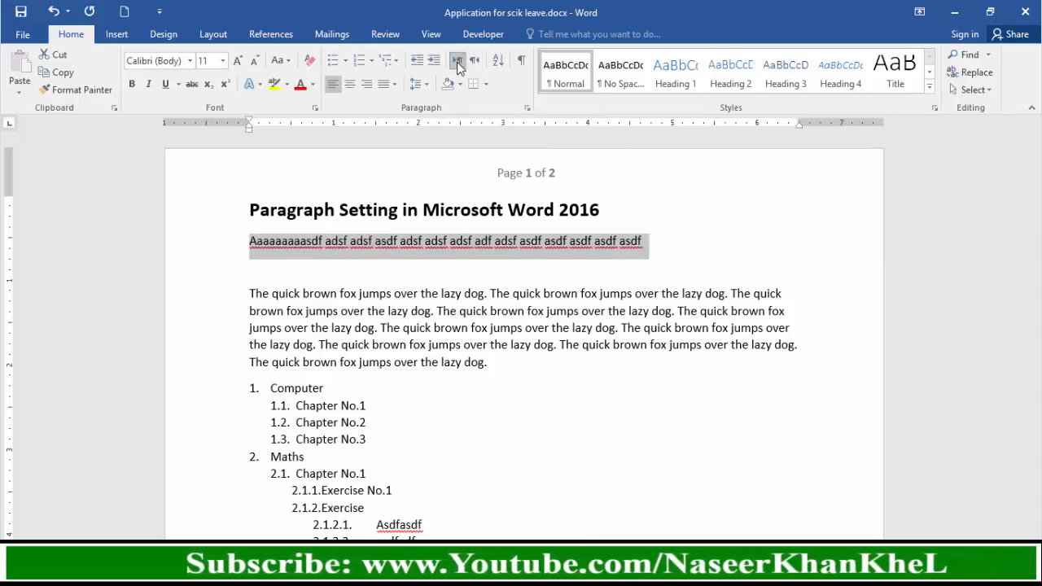
# Paste the list of names with its Names heading below the title, in place of the filler line.
pyautogui.hotkey('ctrl', 'v')
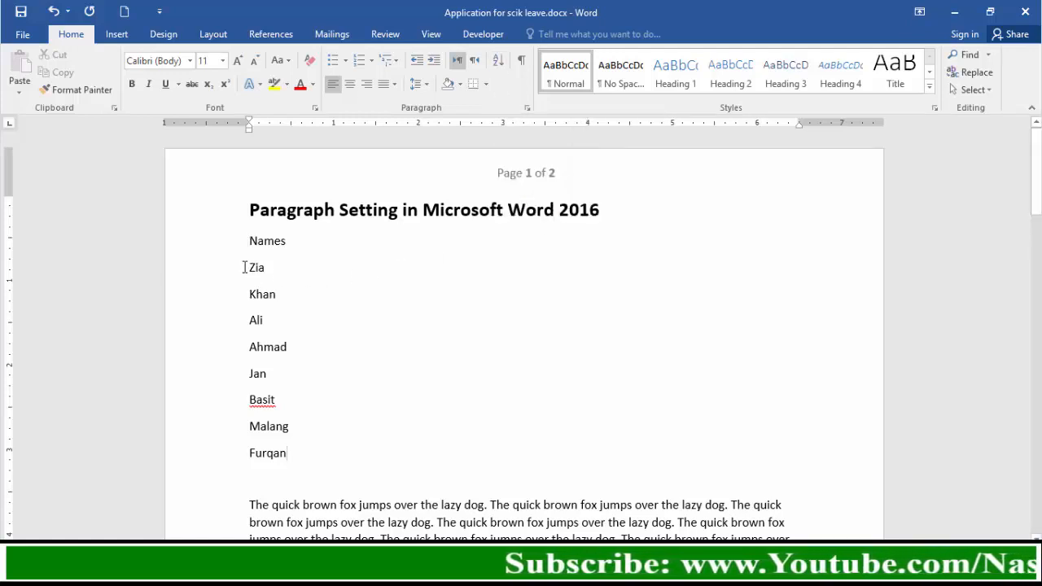
pyautogui.moveTo(301, 449); pyautogui.dragTo(301, 452)
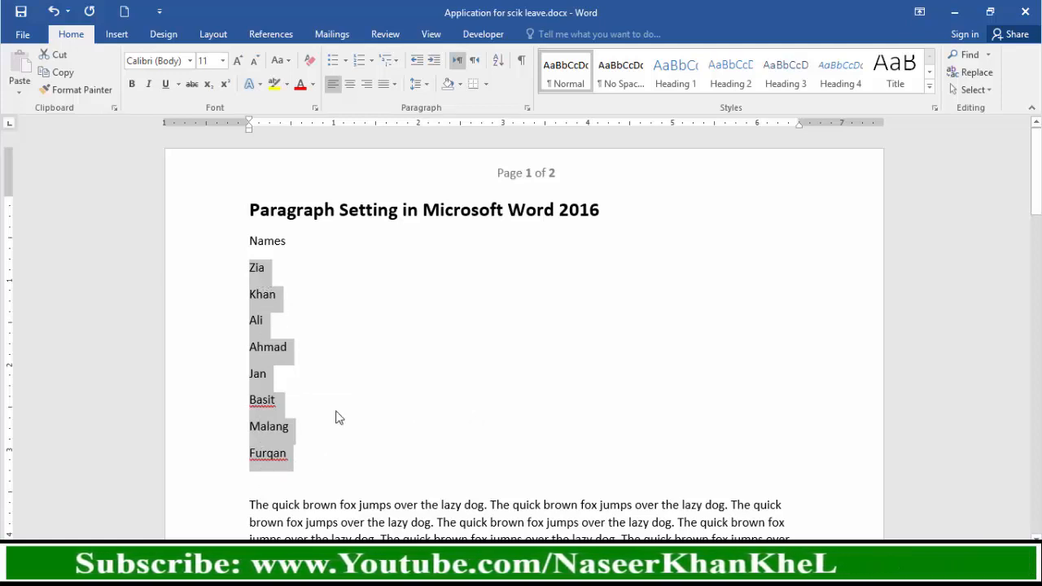
pyautogui.click(253, 272)
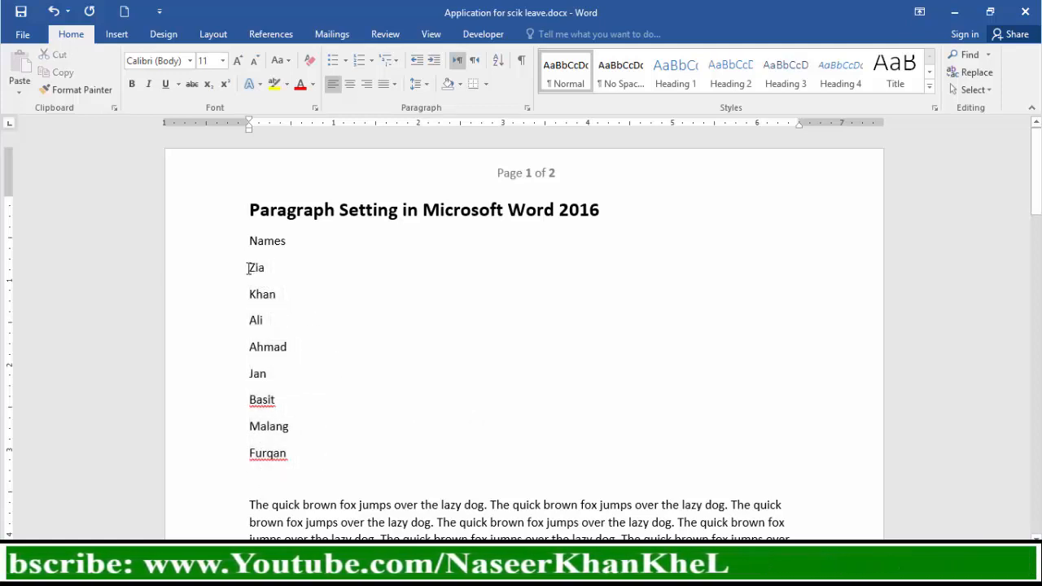
pyautogui.moveTo(253, 272); pyautogui.dragTo(271, 279)
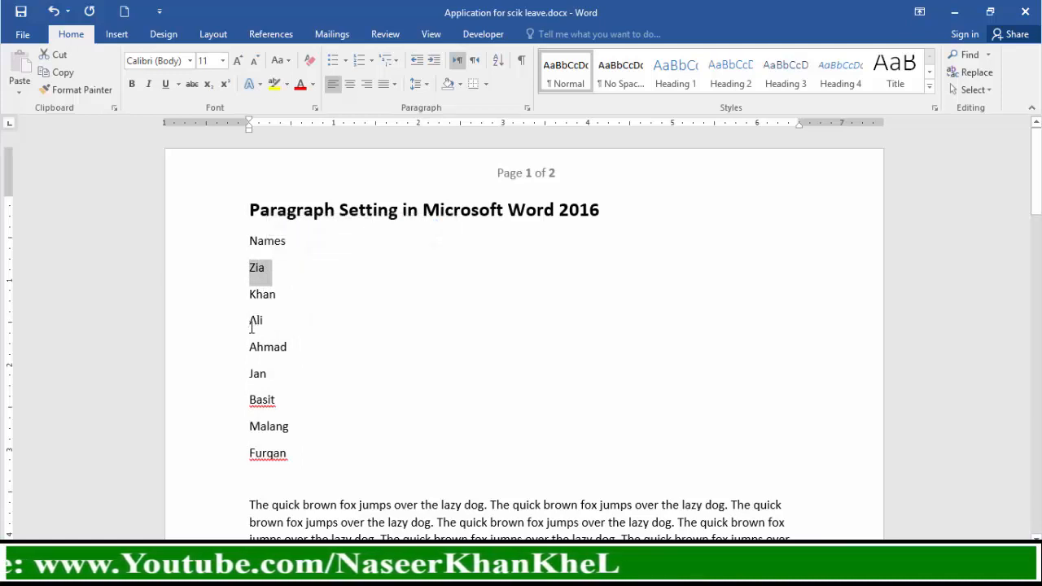
pyautogui.moveTo(259, 328); pyautogui.dragTo(279, 361)
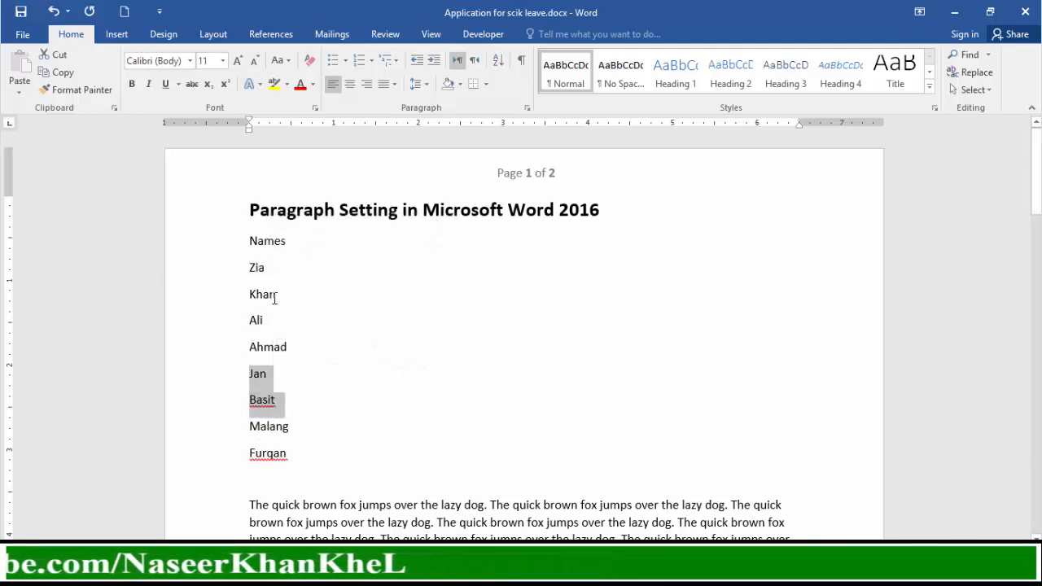
# Sort all entries below the Names line by paragraphs as text in ascending order, with no header row.
pyautogui.moveTo(289, 451); pyautogui.dragTo(262, 436)
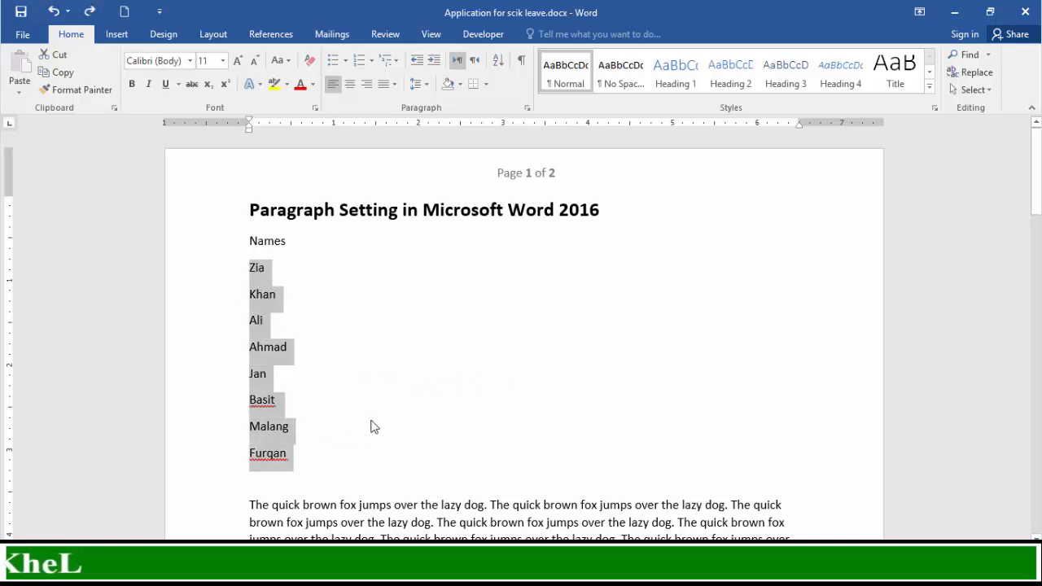
pyautogui.click(498, 62)
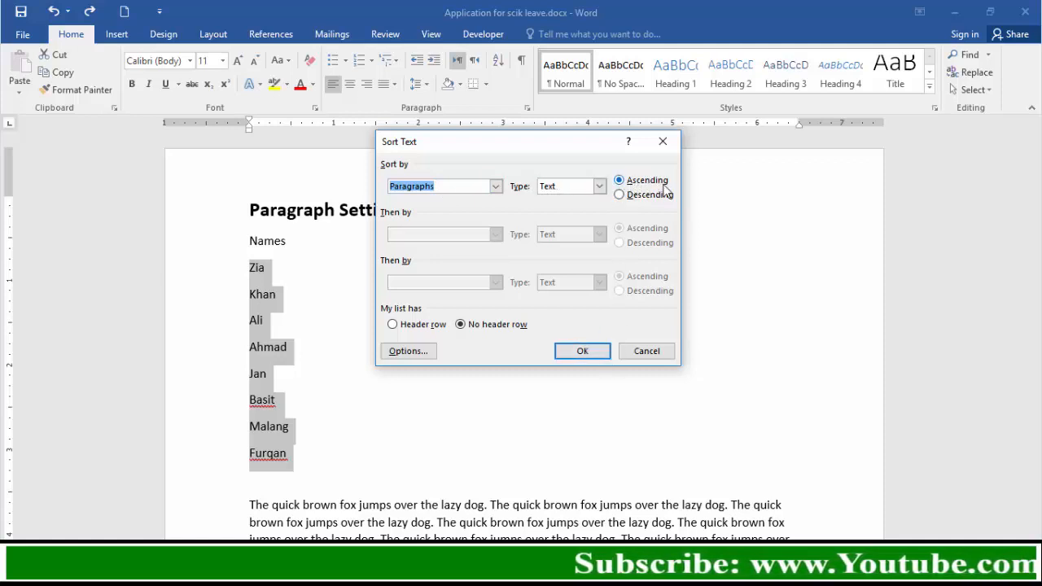
pyautogui.click(594, 353)
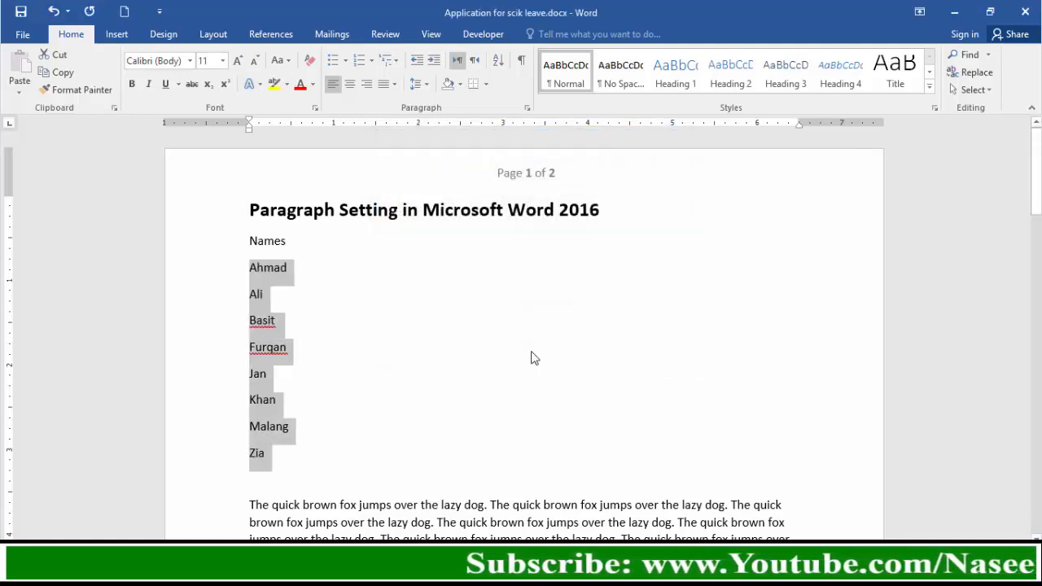
# Sort the entries below the Names line by paragraphs as text in descending order, with no header row.
pyautogui.click(289, 289)
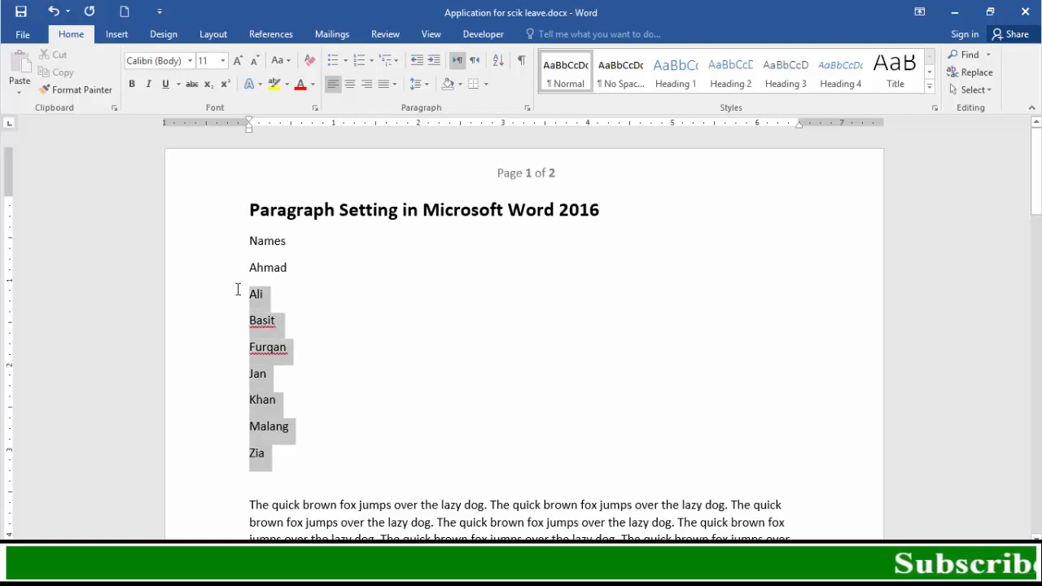
pyautogui.moveTo(242, 277); pyautogui.dragTo(244, 281)
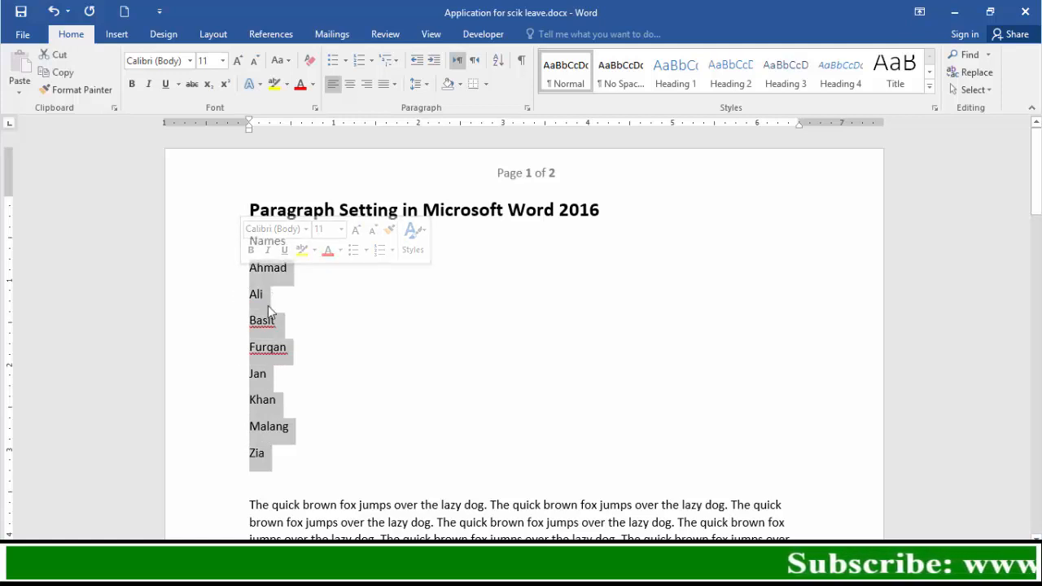
pyautogui.click(503, 67)
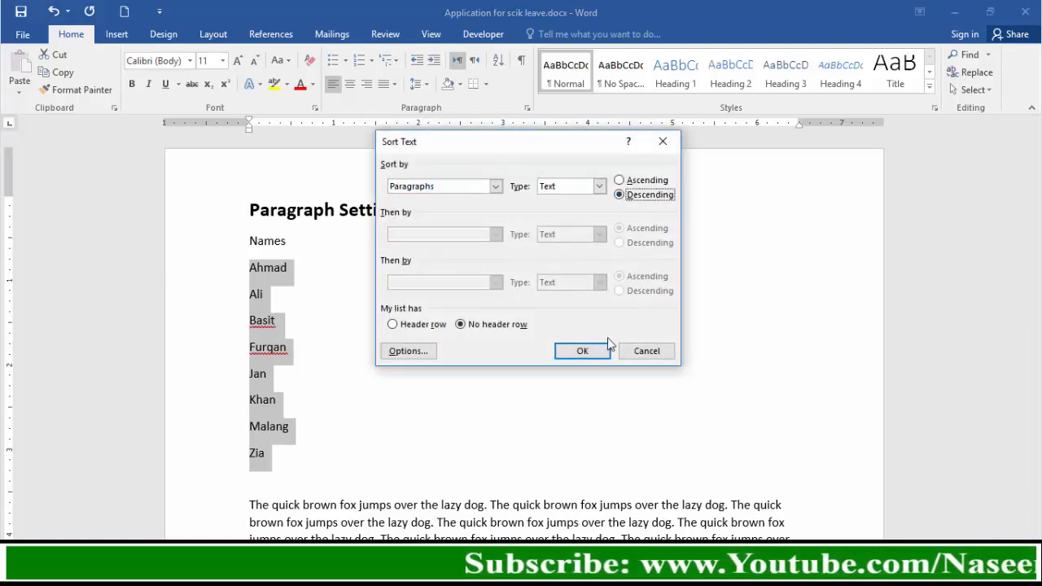
pyautogui.click(591, 355)
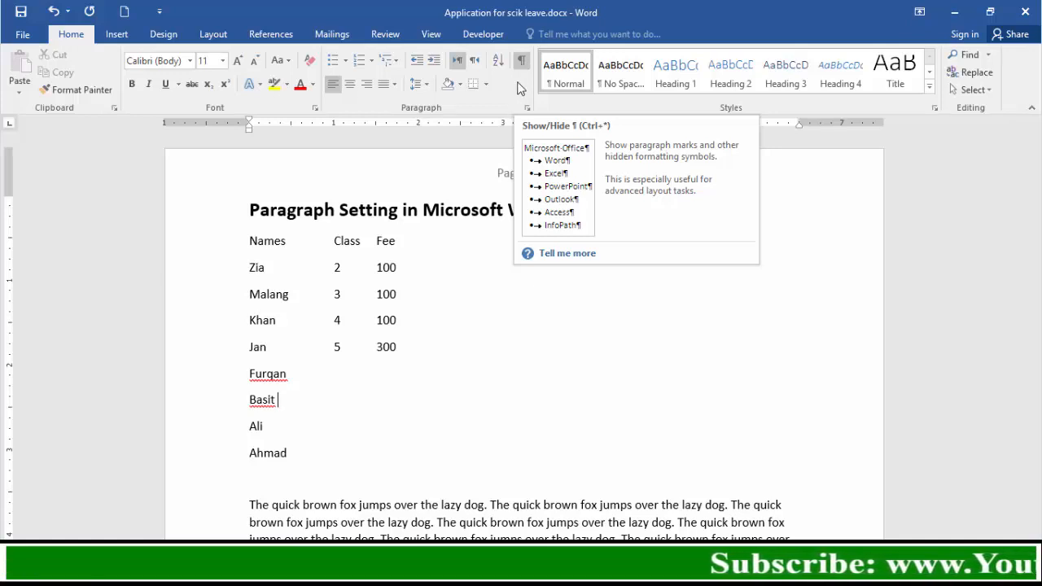
# Show the paragraph marks and other hidden formatting symbols throughout the document.
pyautogui.scroll(-2, 365, 456)
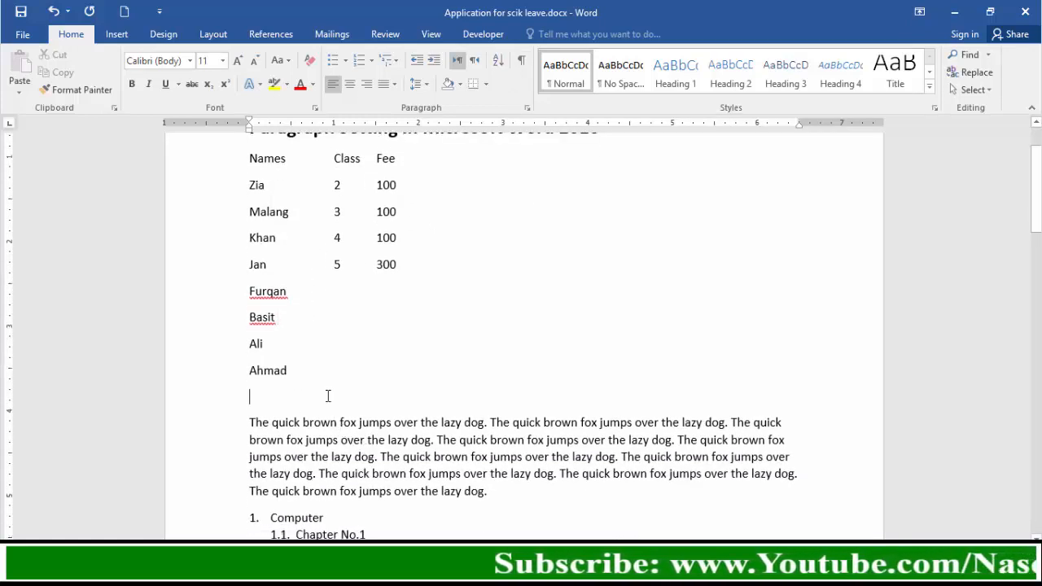
pyautogui.scroll(-6, 328, 396)
pyautogui.scroll(8, 380, 388)
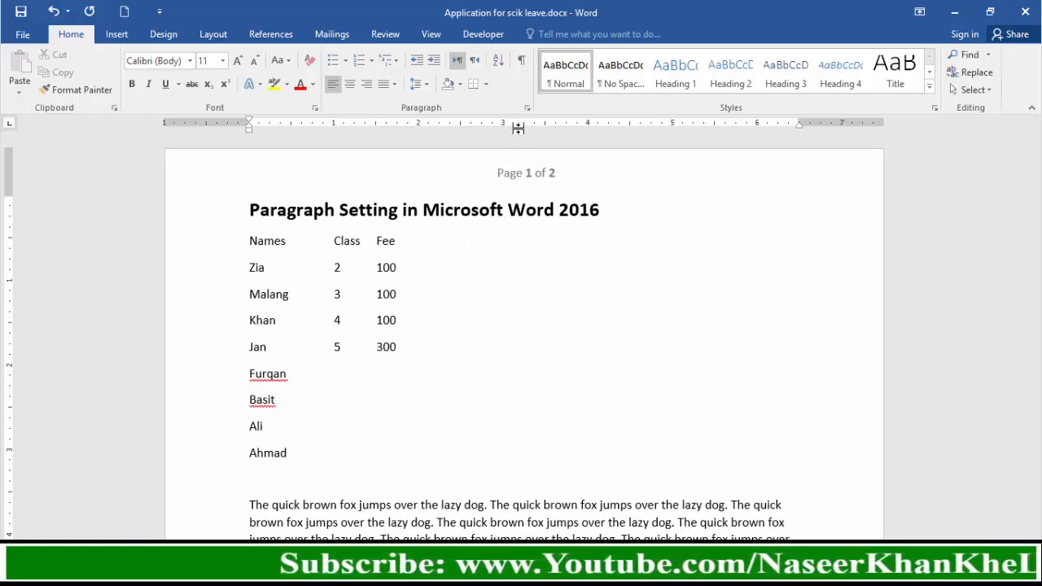
pyautogui.click(522, 62)
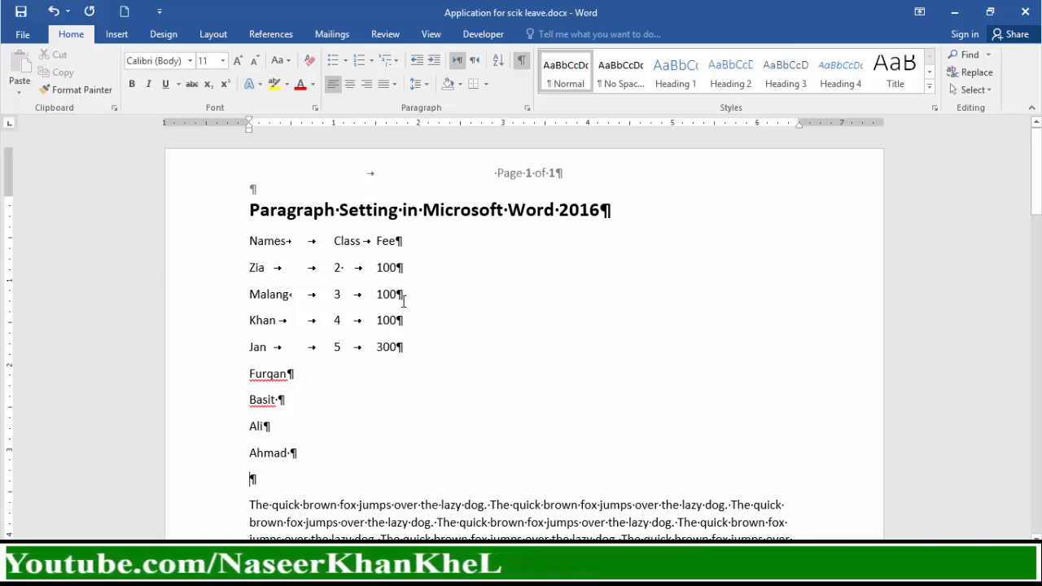
pyautogui.scroll(-1, 409, 342)
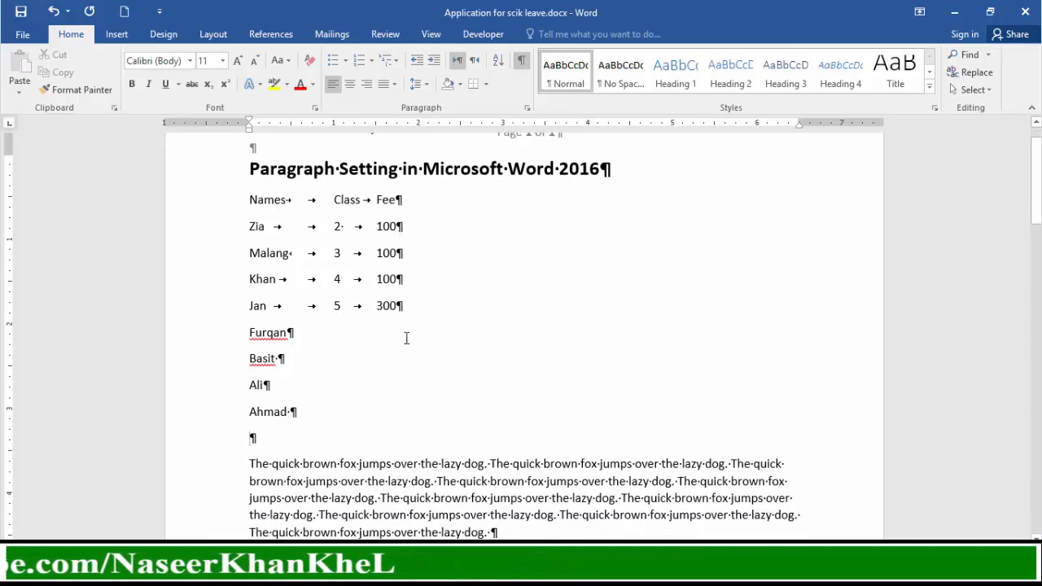
pyautogui.scroll(-4, 406, 338)
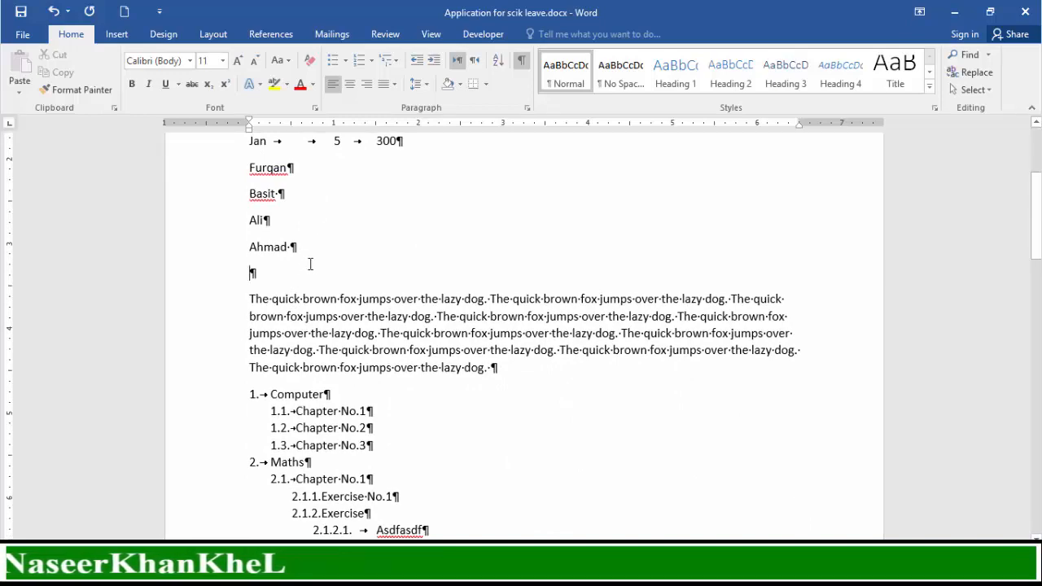
pyautogui.scroll(-4, 496, 325)
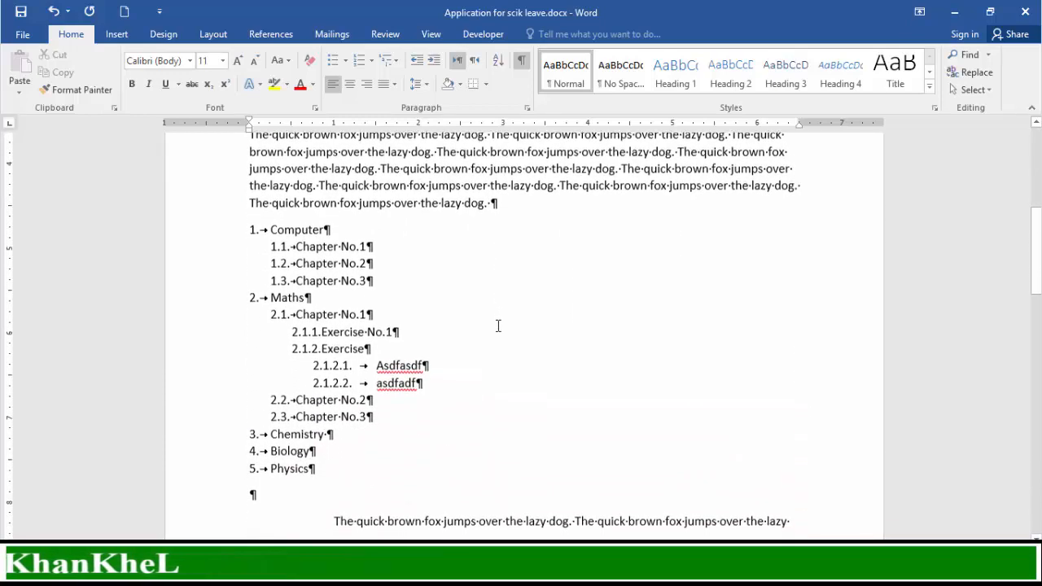
pyautogui.scroll(-8, 499, 326)
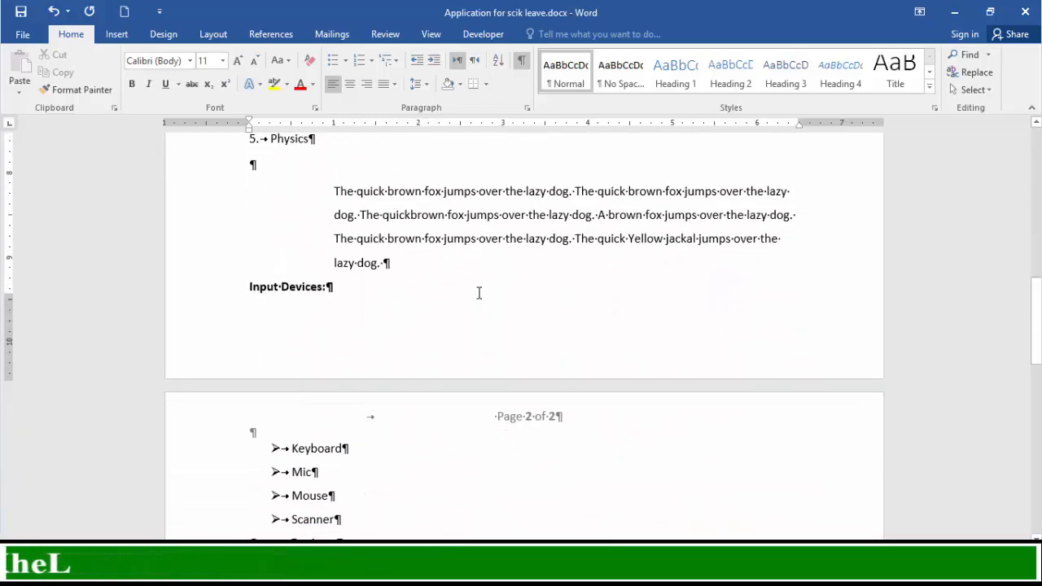
pyautogui.scroll(20, 479, 293)
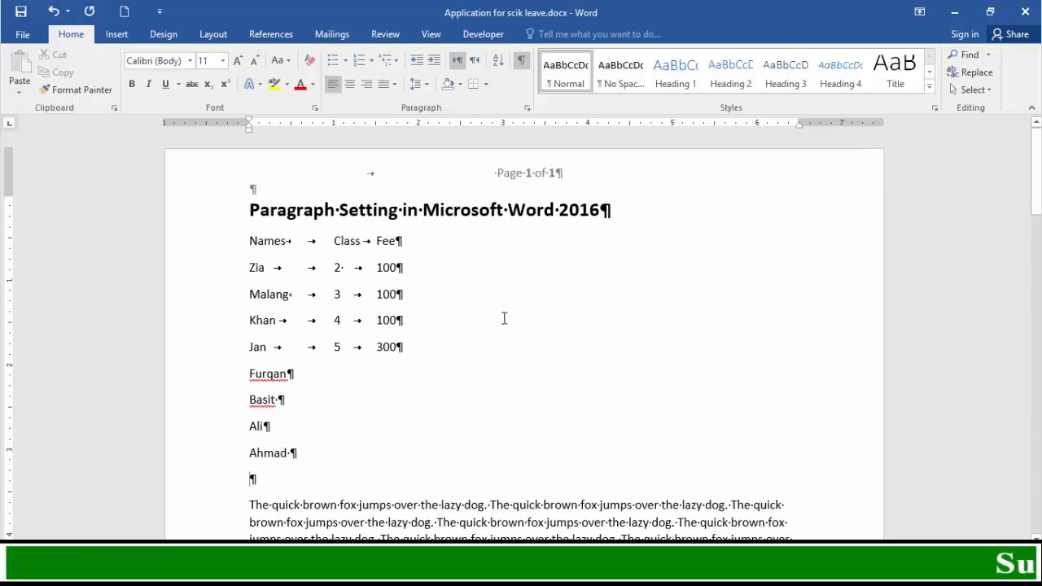
pyautogui.scroll(7, 458, 329)
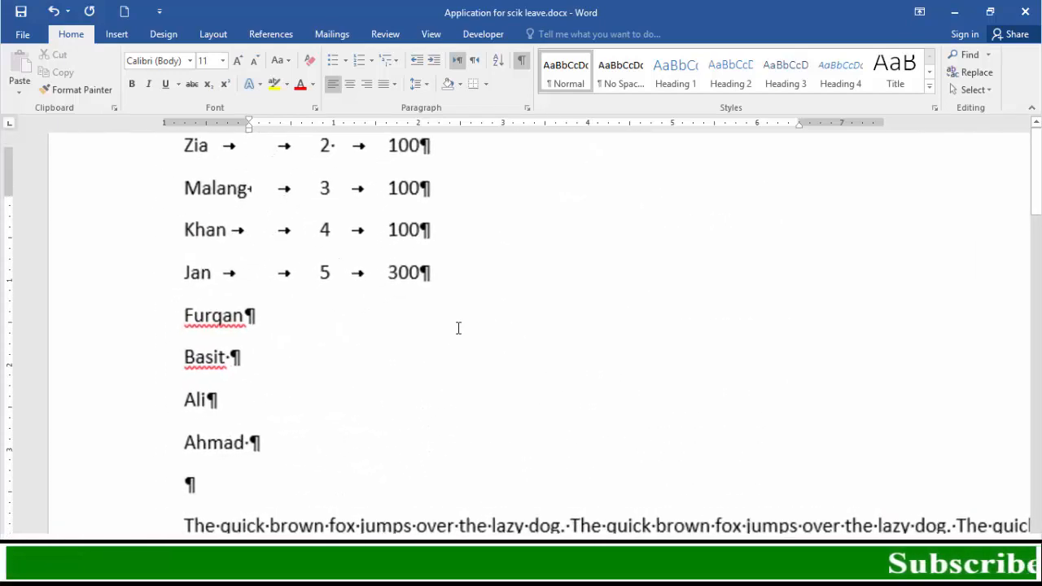
# In the first body paragraph, add several extra spaces after "over" in the last sentence and one extra space before an earlier "lazy".
pyautogui.scroll(-9, 468, 328)
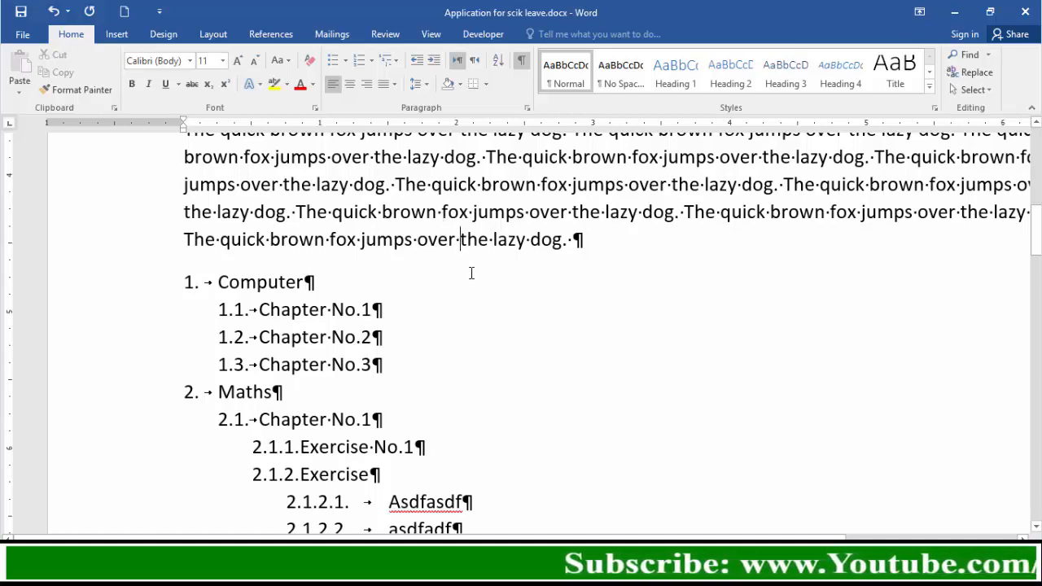
pyautogui.click(458, 240)
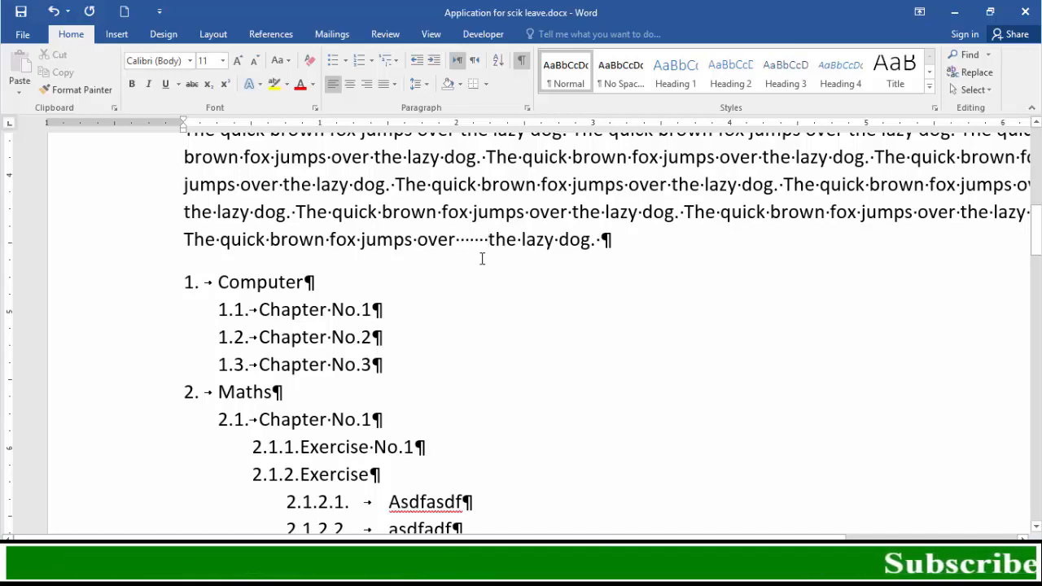
pyautogui.scroll(4, 452, 316)
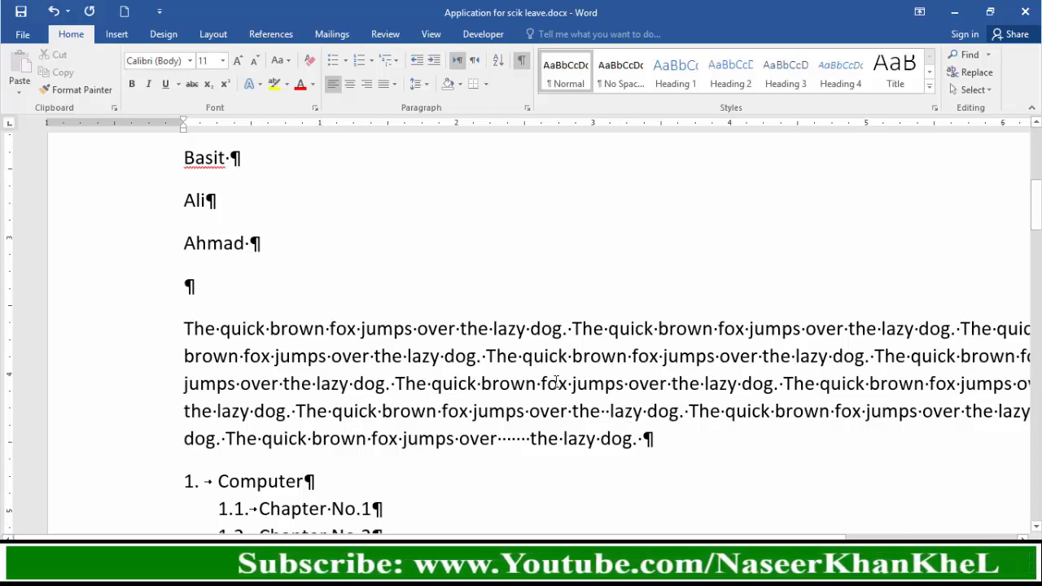
pyautogui.keyDown('ctrl'); pyautogui.scroll(-3, 556, 383); pyautogui.keyUp('ctrl')
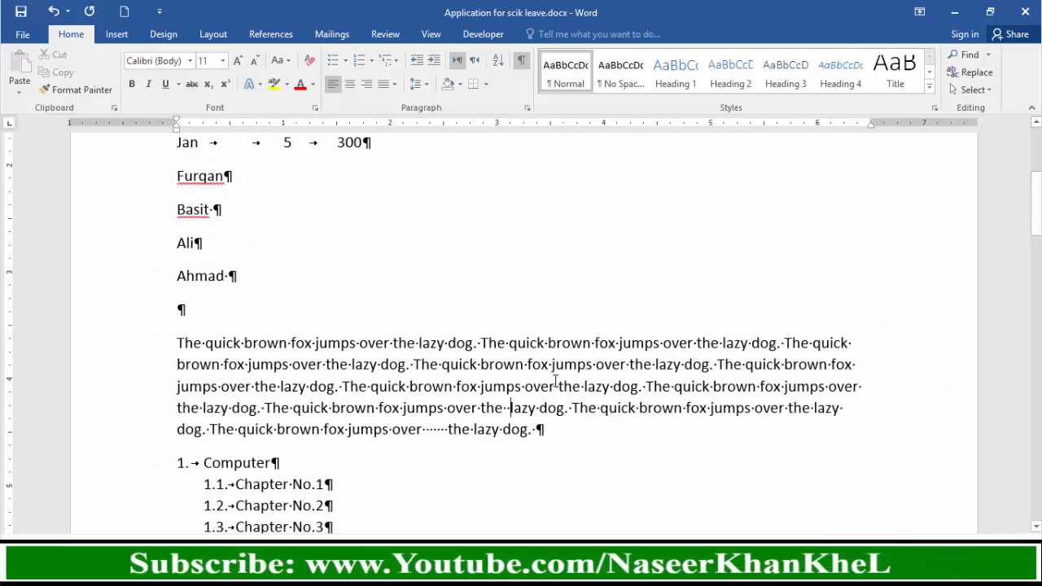
# Check how the document looks in the print preview, and hide the formatting symbols in the document.
pyautogui.hotkey('ctrl', 'p')
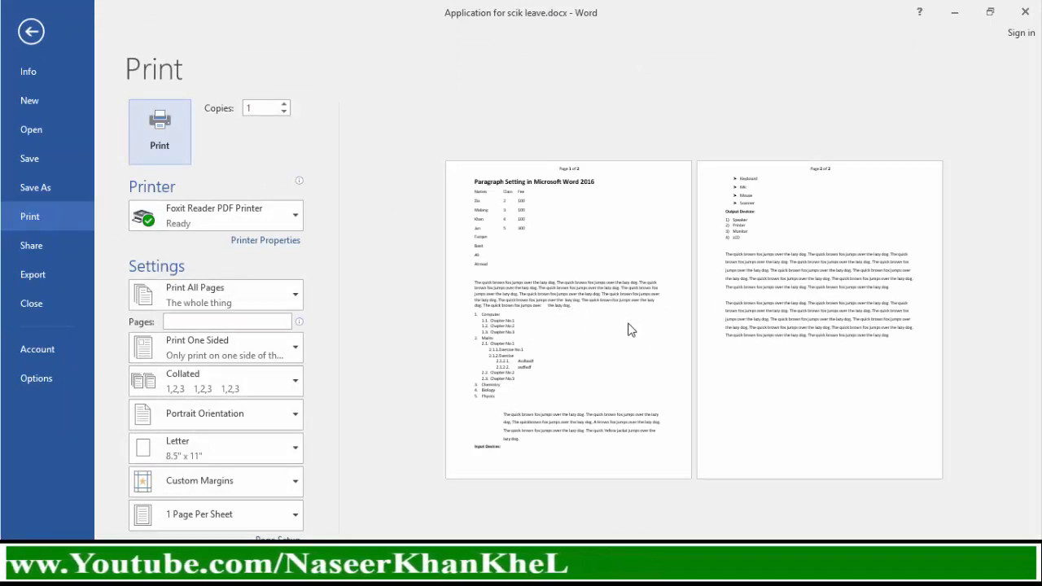
pyautogui.press('Escape')
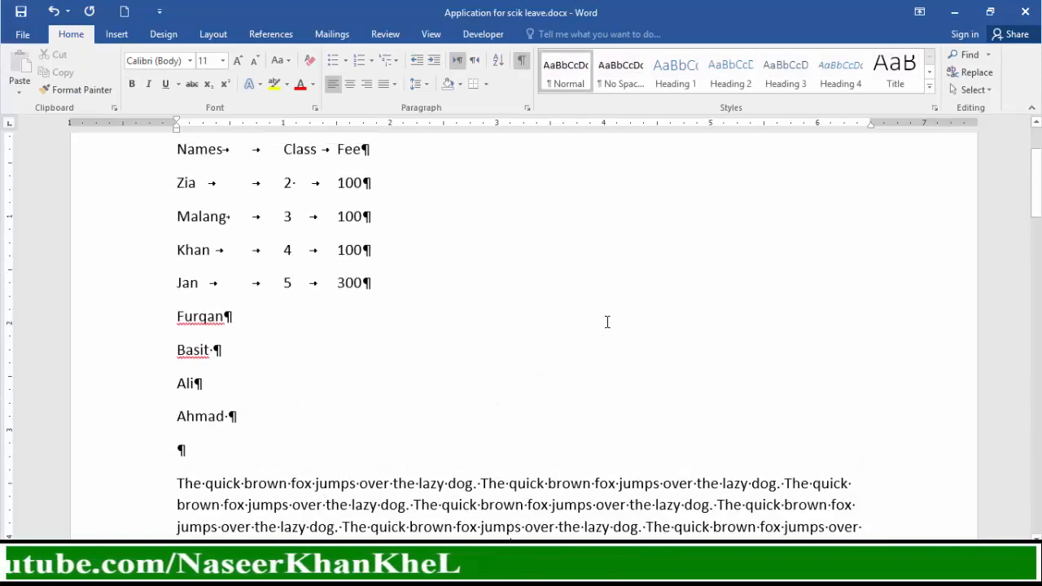
pyautogui.scroll(3, 607, 321)
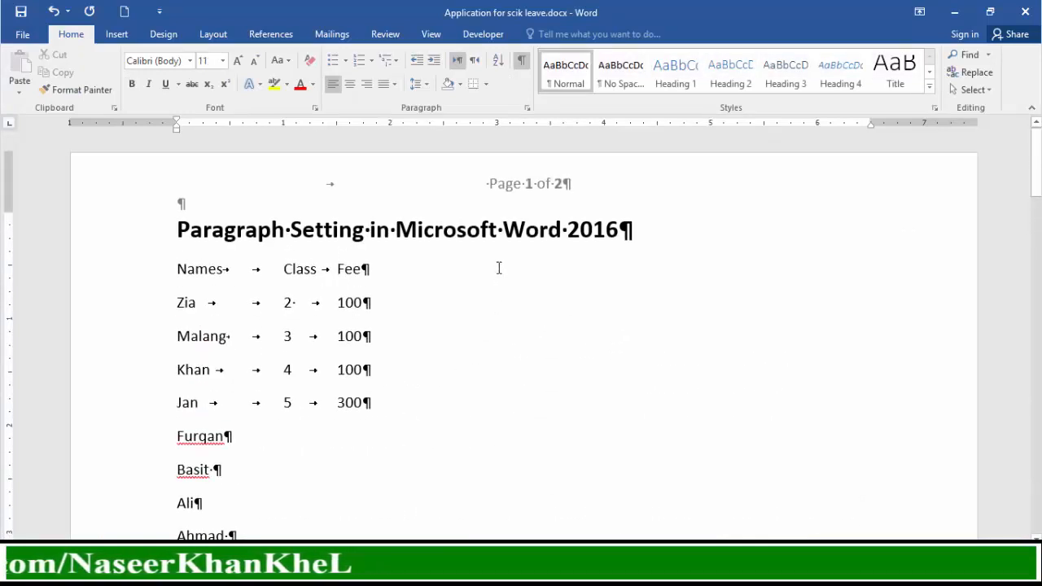
pyautogui.click(522, 62)
# Apply centre, right and finally Justify alignment to the first body paragraph below the title.
pyautogui.scroll(-3, 412, 362)
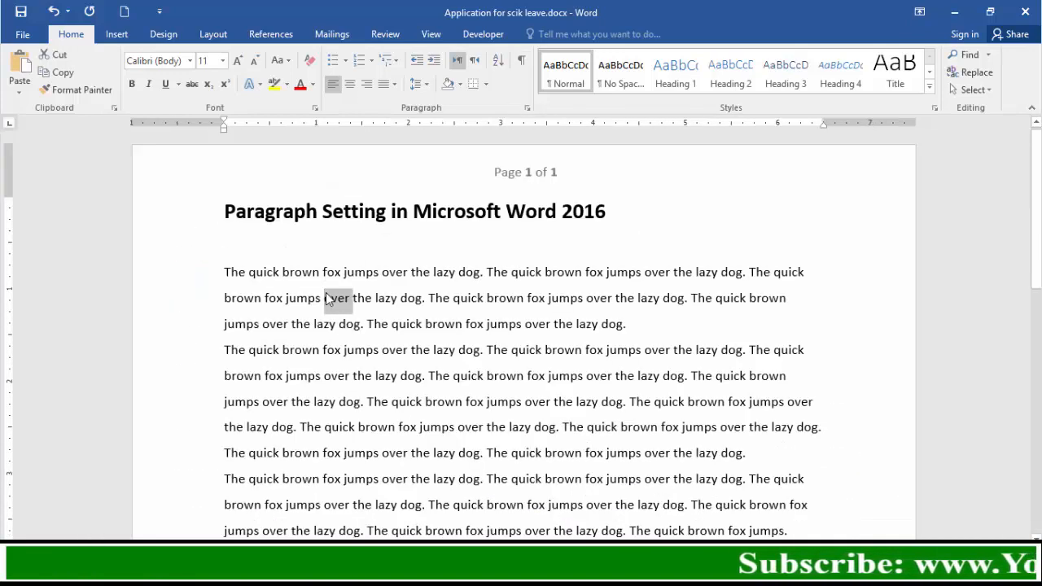
pyautogui.tripleClick(325, 292)
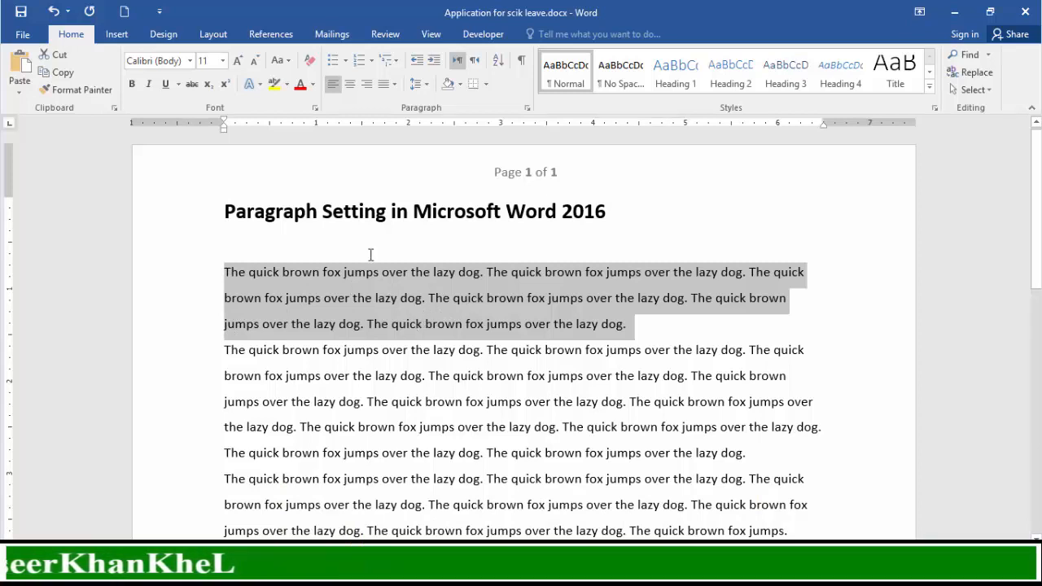
pyautogui.click(350, 85)
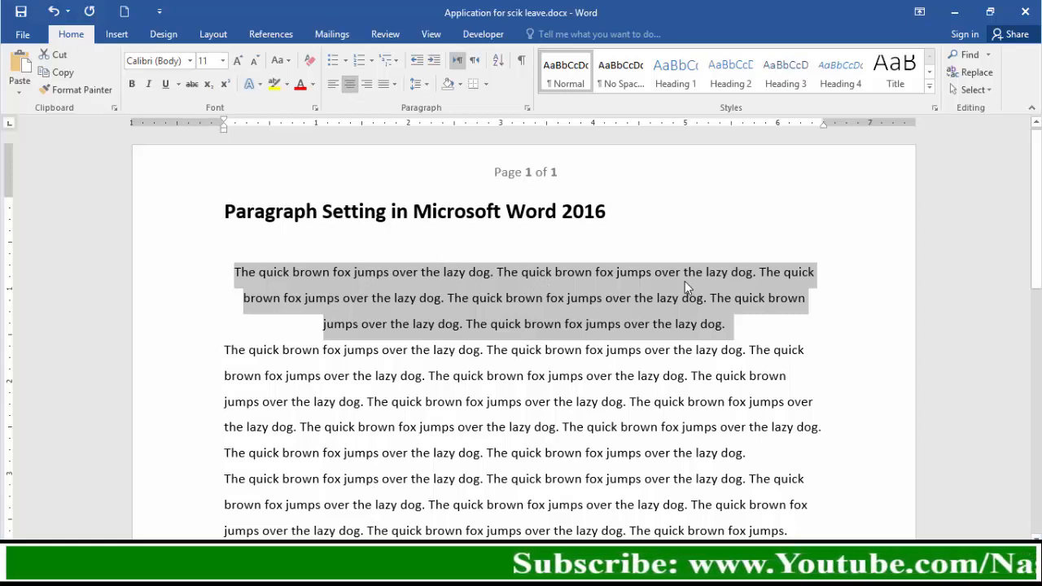
pyautogui.click(368, 89)
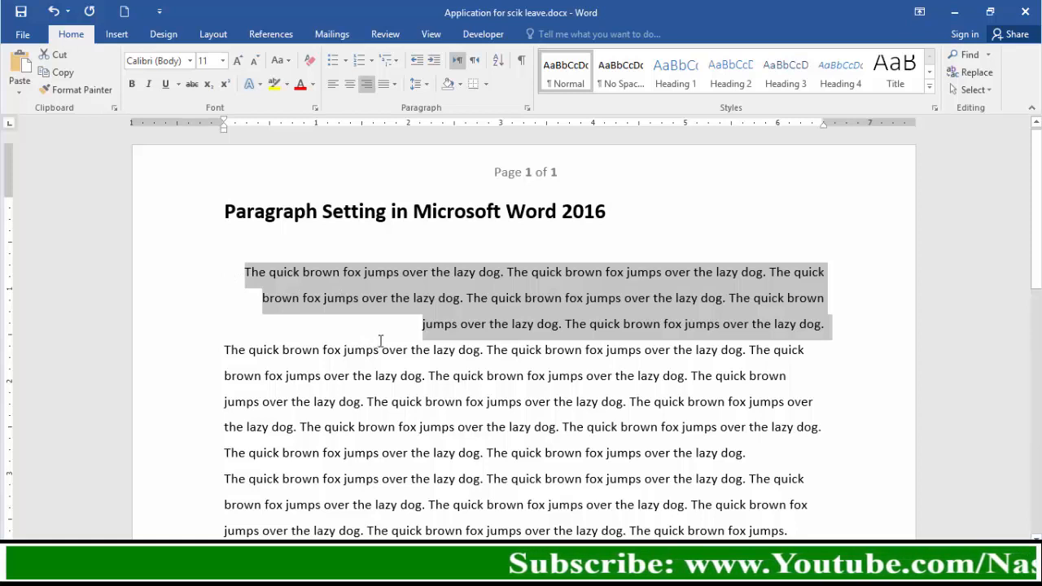
pyautogui.click(386, 88)
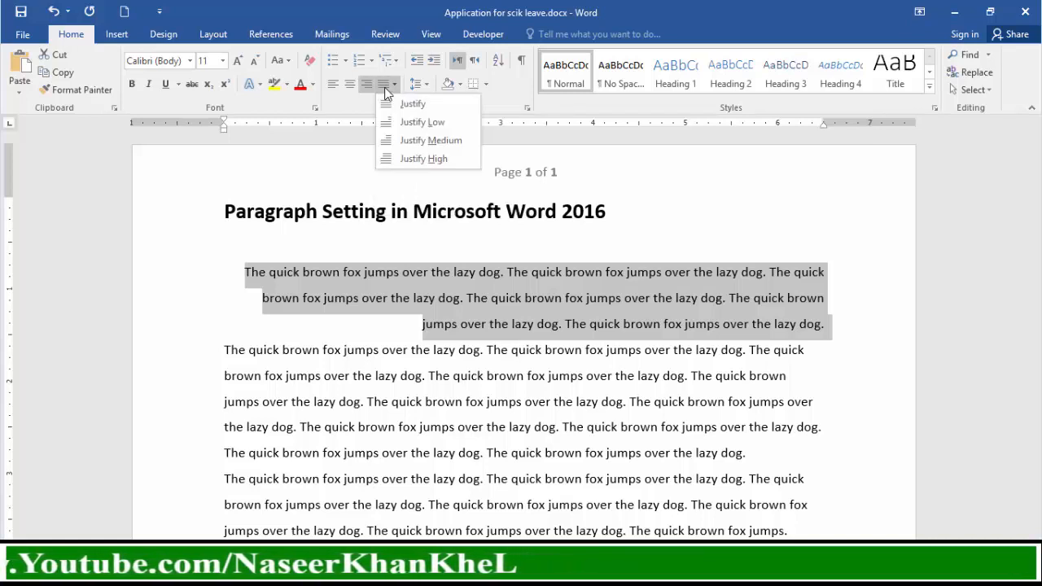
pyautogui.click(423, 107)
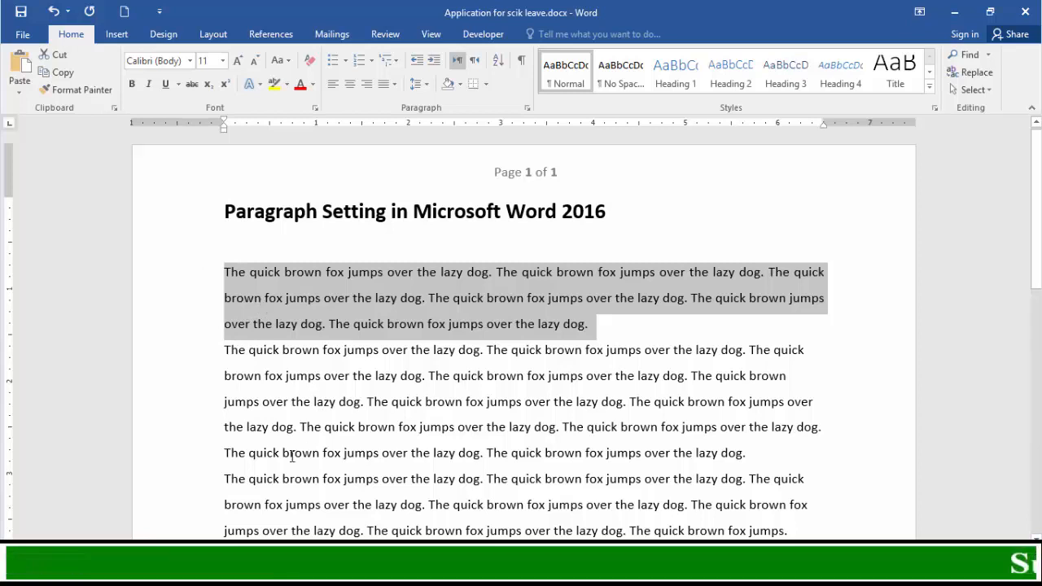
# Justify the second and third body paragraphs with the plain Justify option.
pyautogui.scroll(-1, 401, 393)
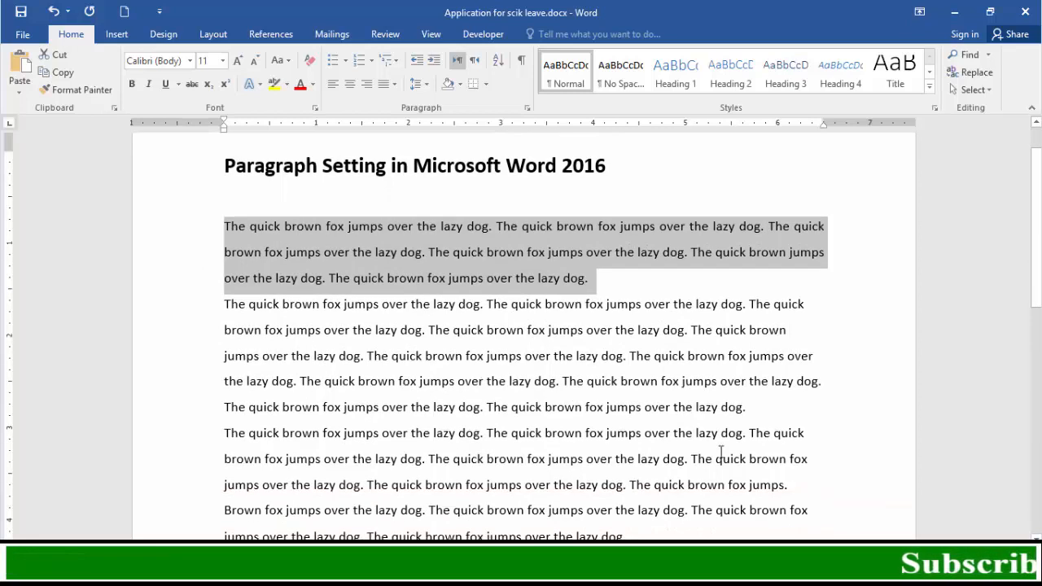
pyautogui.scroll(-1, 721, 453)
pyautogui.moveTo(657, 503); pyautogui.dragTo(207, 280)
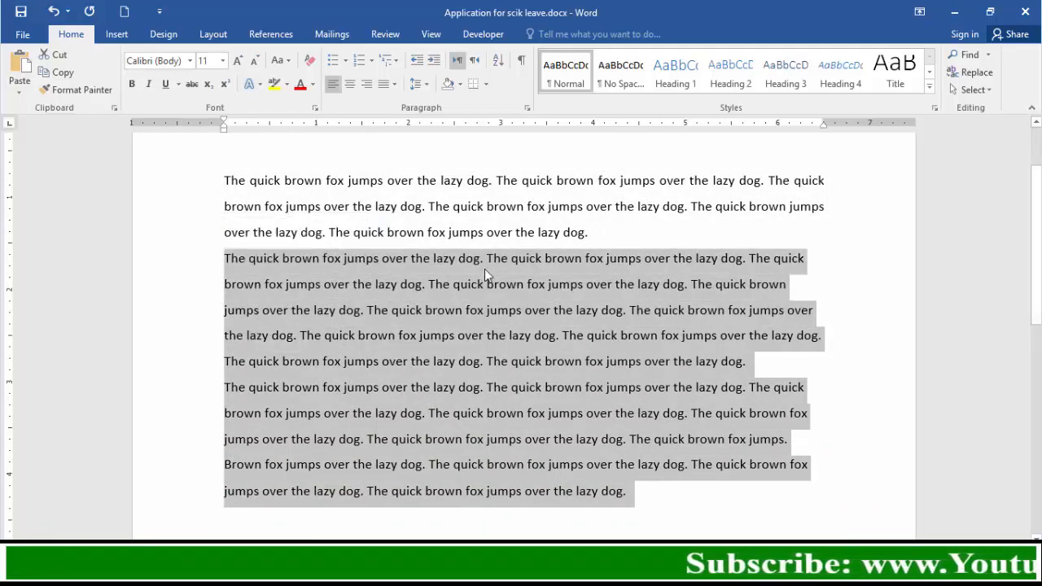
pyautogui.scroll(2, 484, 269)
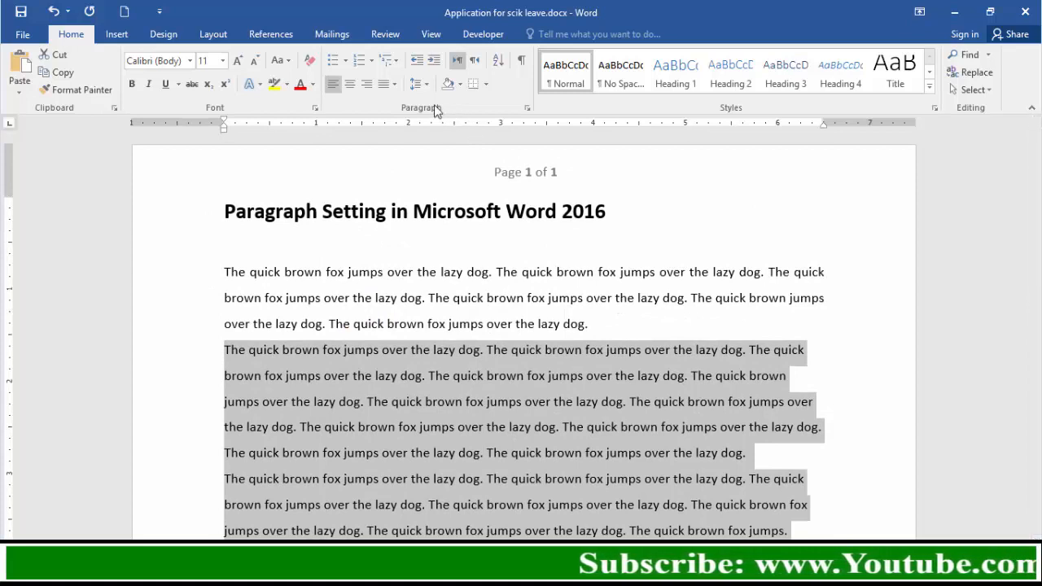
pyautogui.click(395, 84)
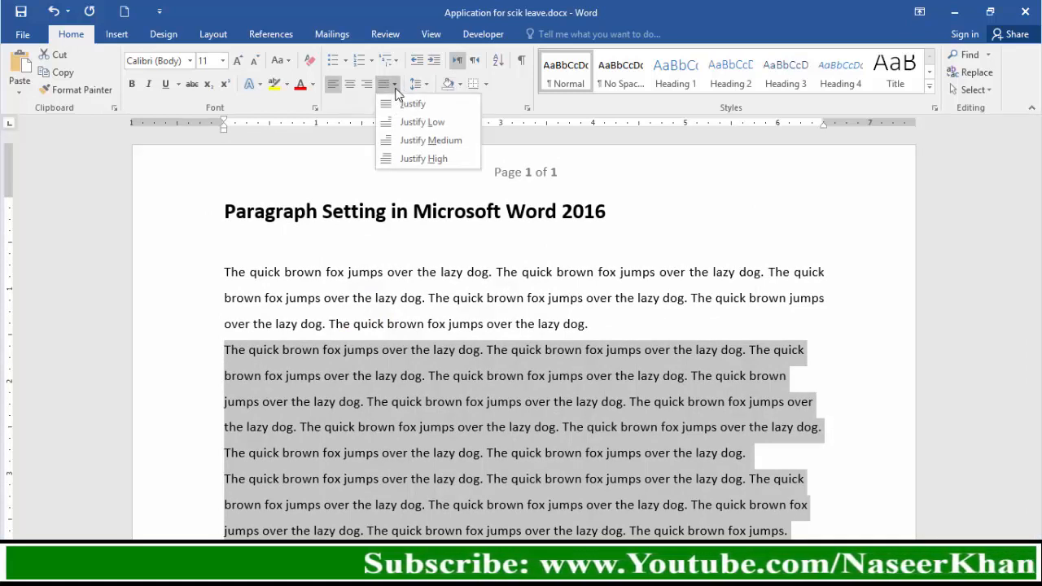
pyautogui.click(446, 107)
pyautogui.scroll(-2, 582, 284)
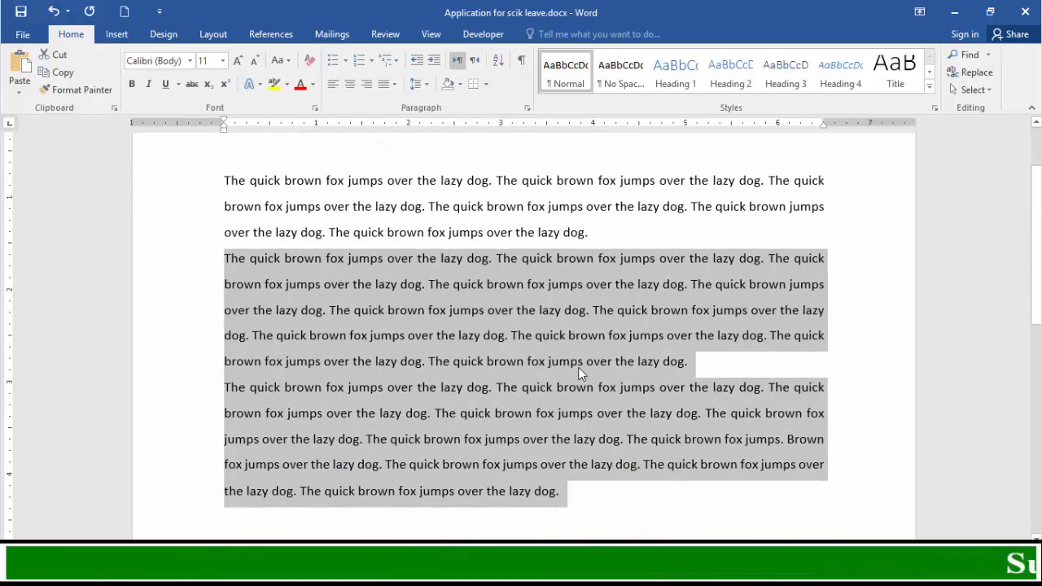
pyautogui.scroll(2, 573, 368)
pyautogui.click(616, 350)
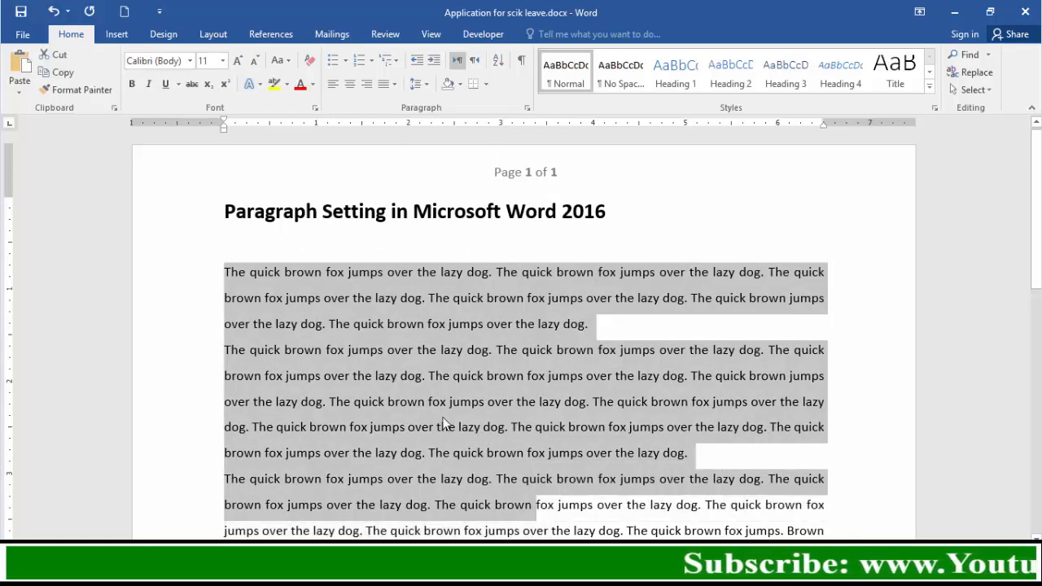
# Select all three body paragraphs below the title and set their line spacing to 2.0.
pyautogui.click(441, 406)
pyautogui.moveTo(229, 277); pyautogui.dragTo(584, 487)
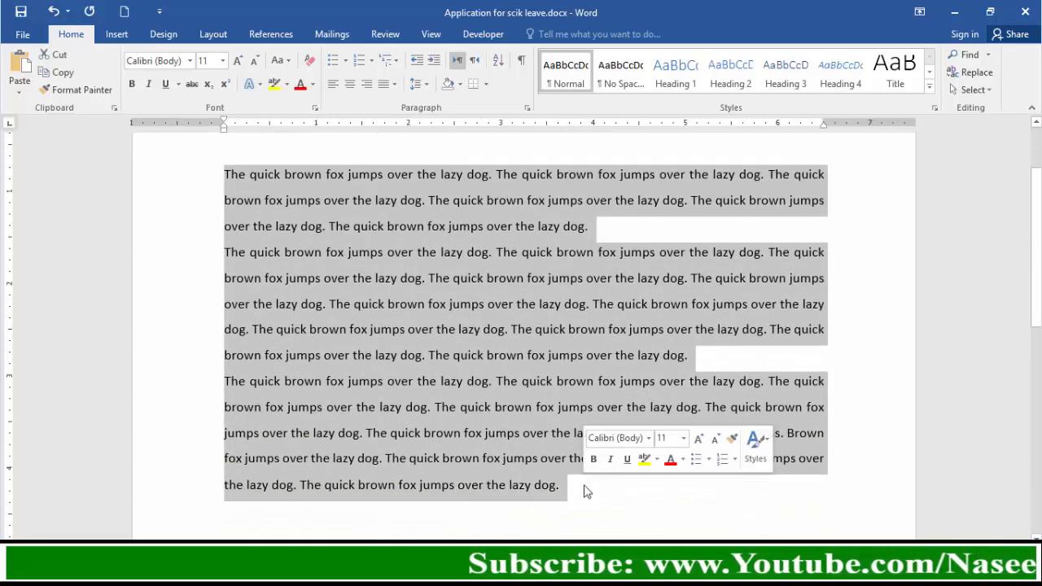
pyautogui.scroll(2, 568, 433)
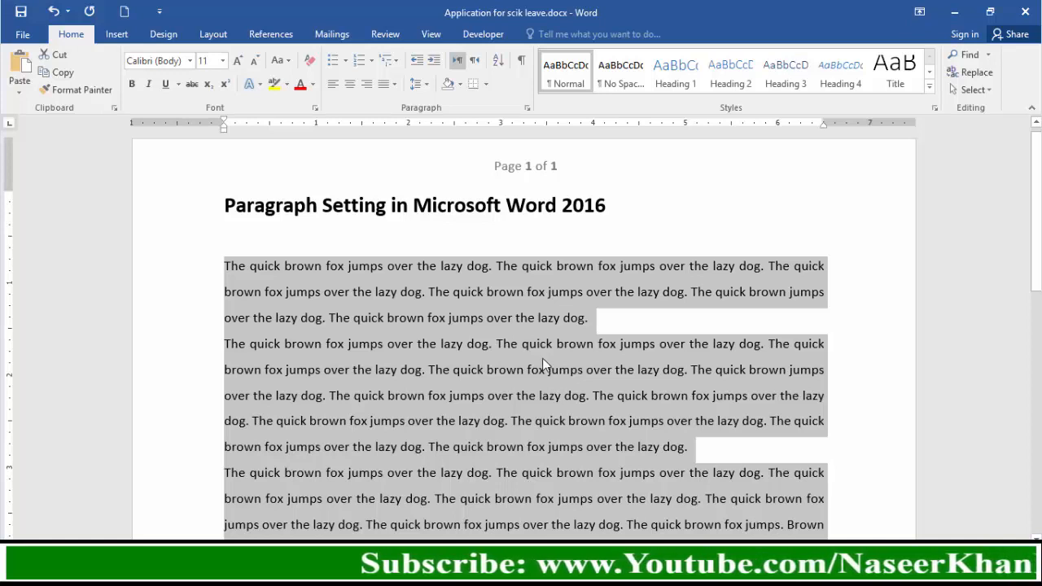
pyautogui.click(426, 86)
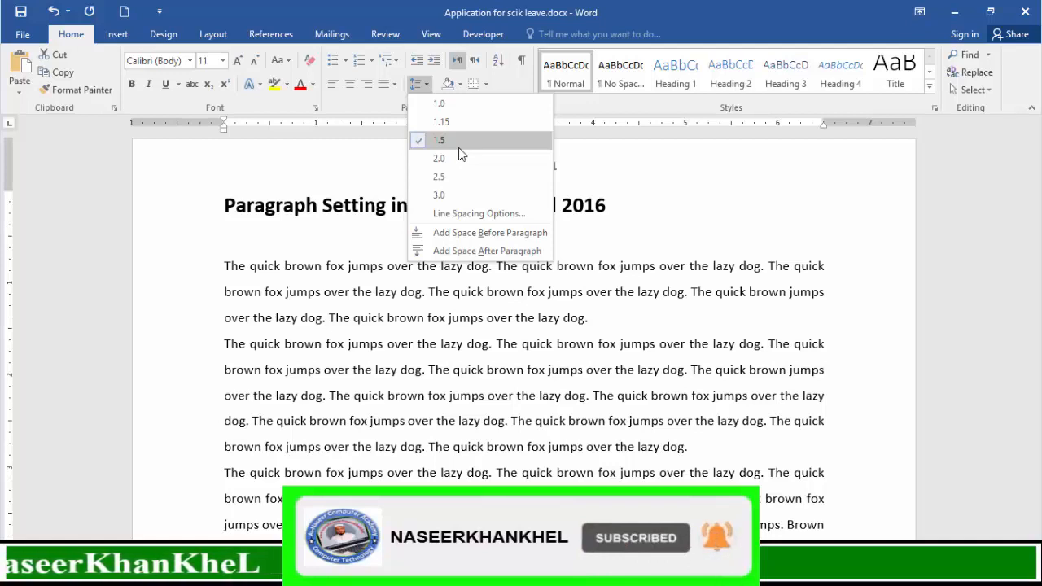
pyautogui.click(440, 158)
pyautogui.scroll(-2, 526, 258)
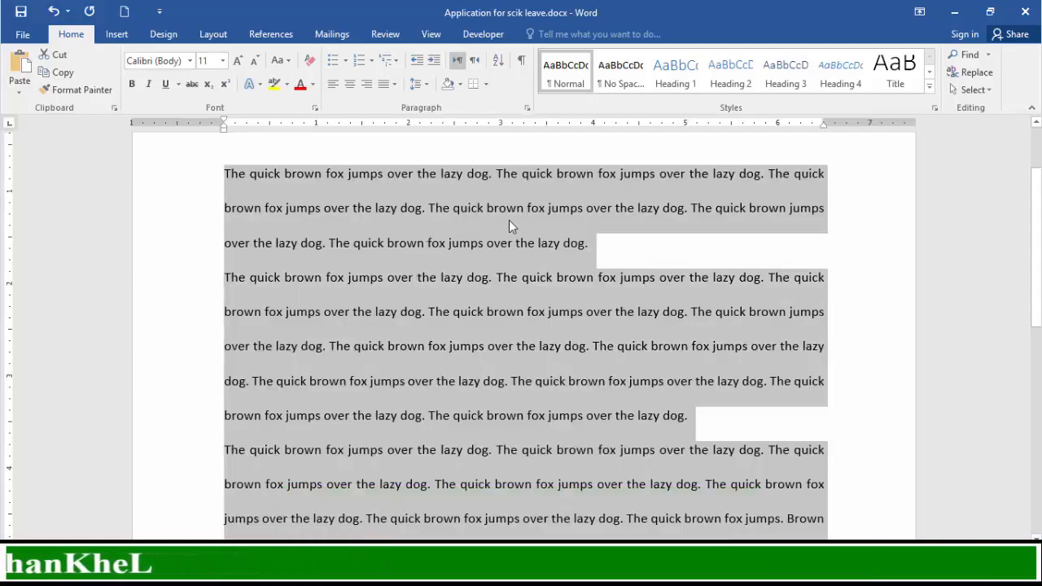
pyautogui.scroll(1, 538, 244)
pyautogui.scroll(1, 487, 319)
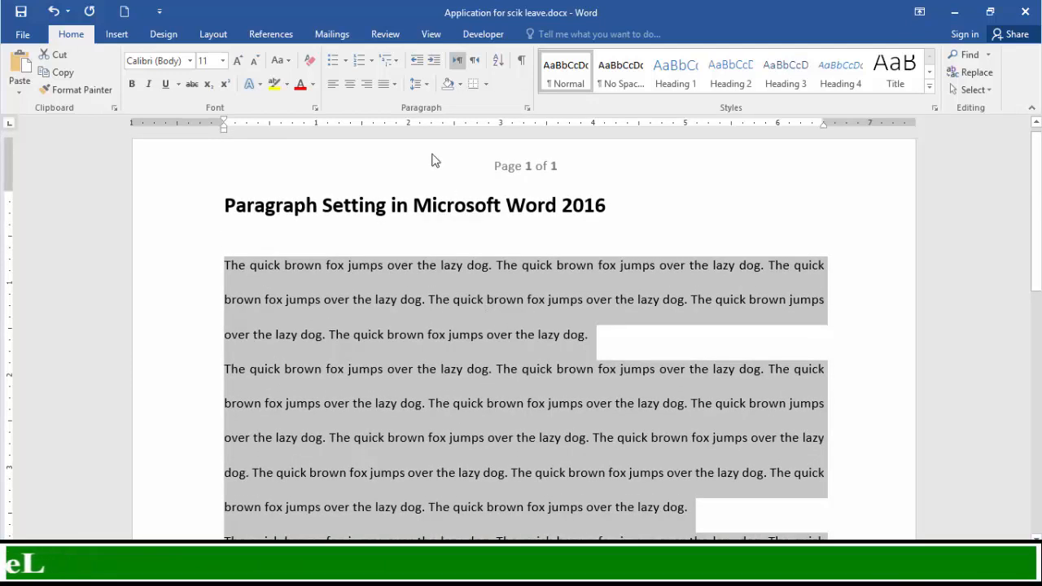
# Apply 1.0 and finally 3.0 line spacing to the three selected body paragraphs.
pyautogui.click(427, 86)
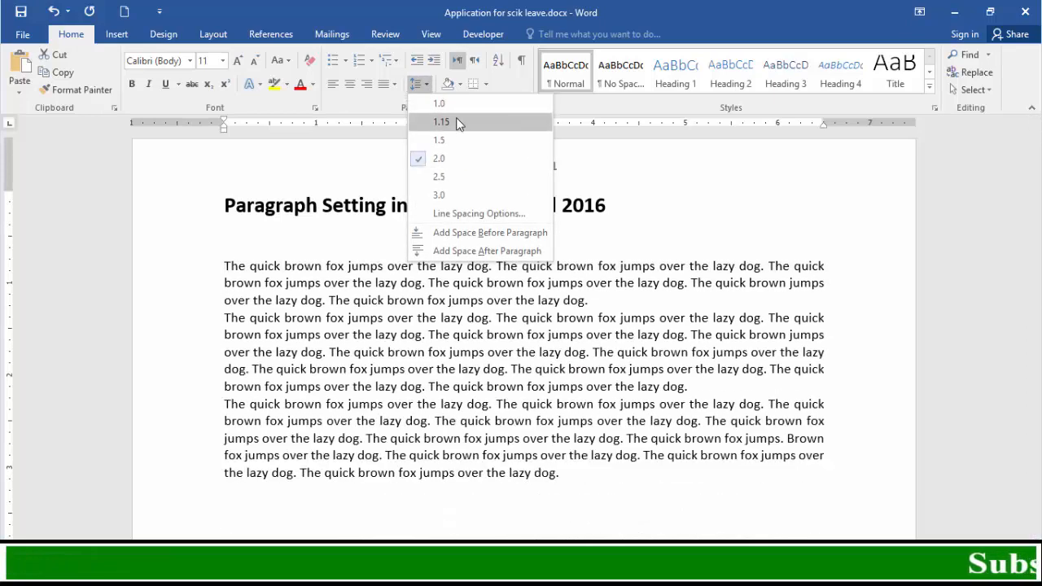
pyautogui.click(454, 107)
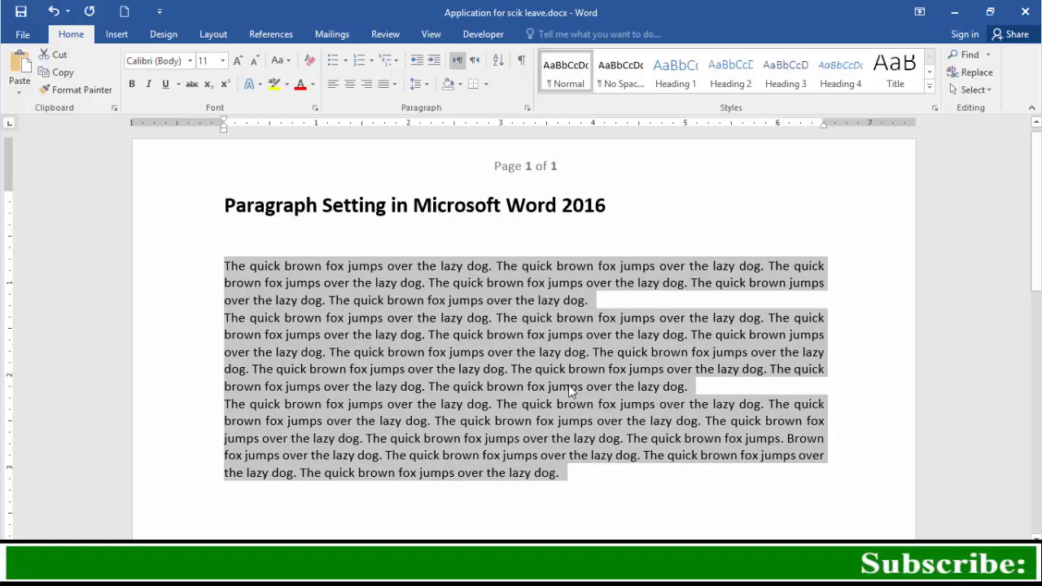
pyautogui.scroll(-1, 509, 381)
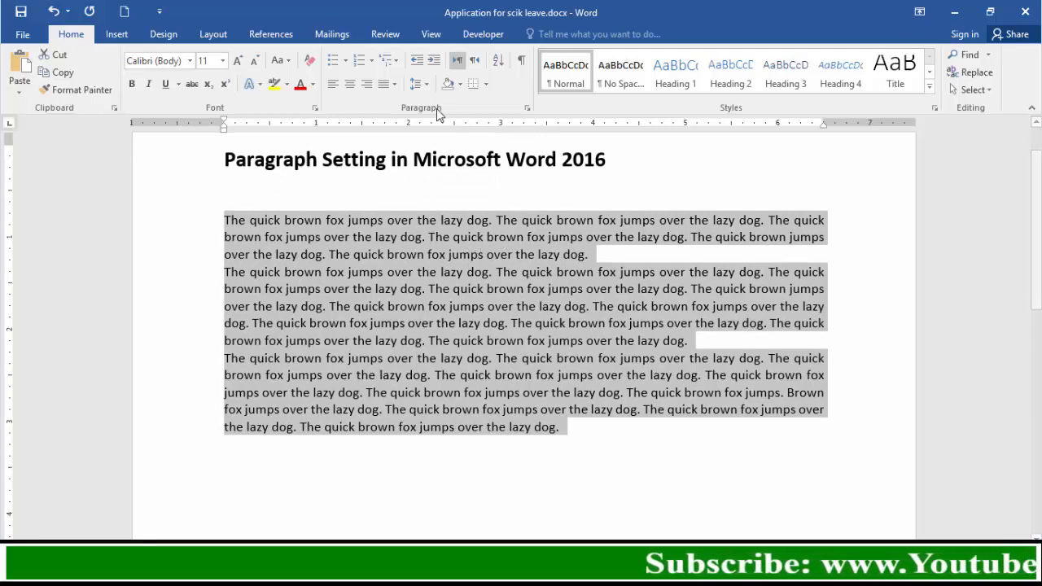
pyautogui.click(428, 88)
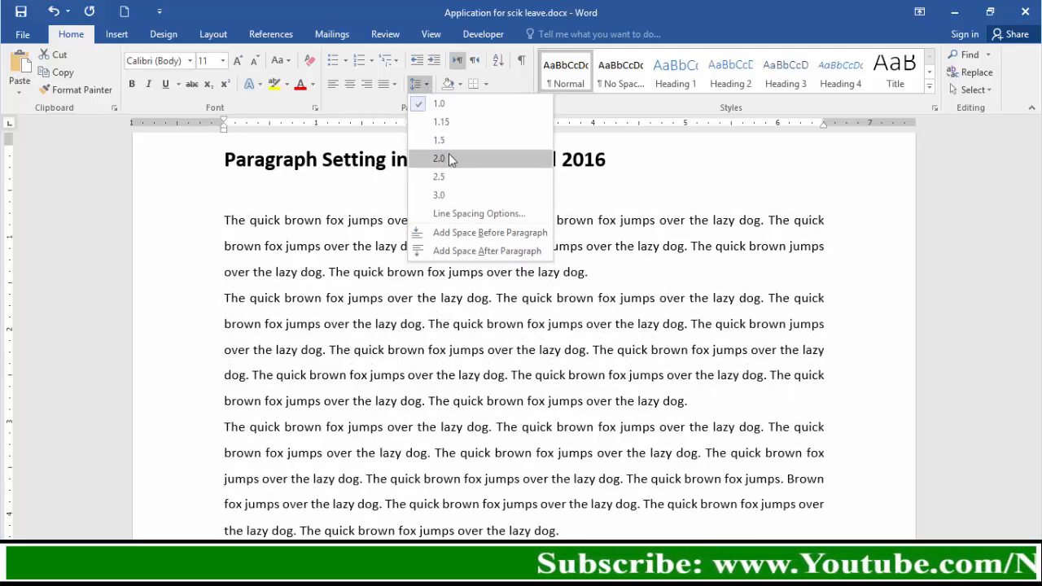
pyautogui.click(454, 196)
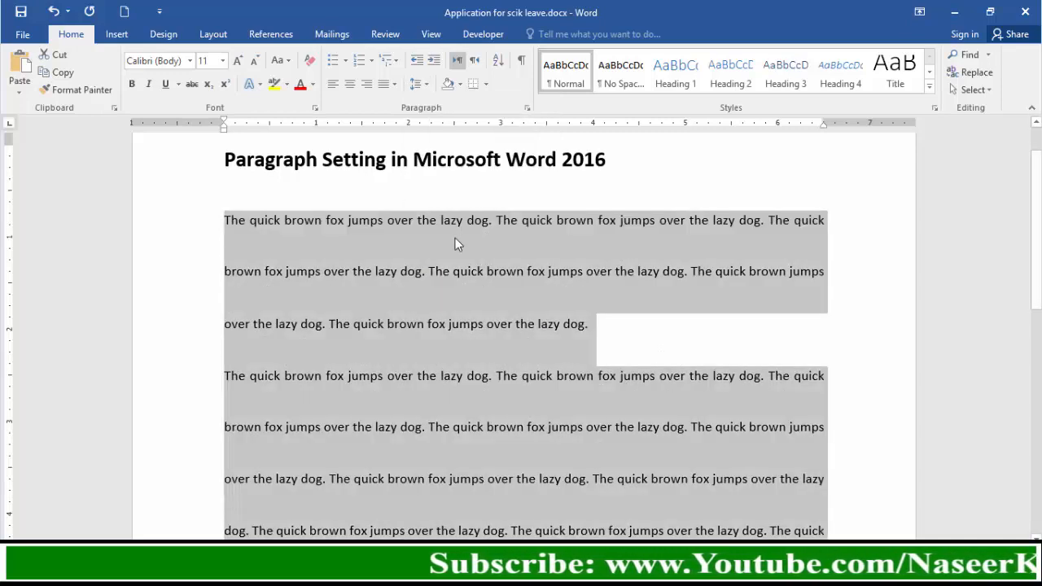
pyautogui.click(486, 289)
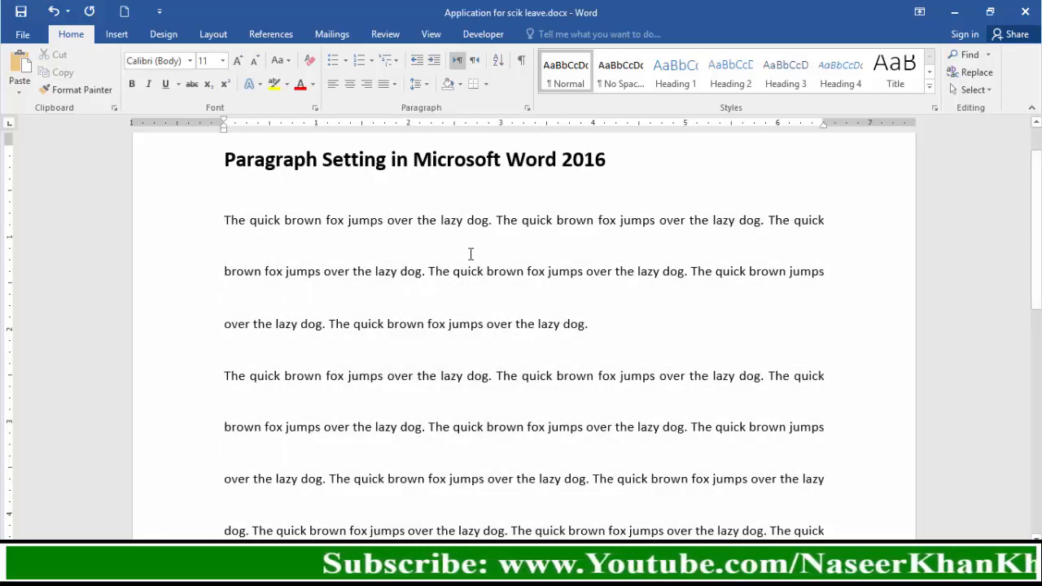
# Run the three body paragraphs through single, double and 1.5 line spacing twice, ending on 1.5.
pyautogui.moveTo(291, 230); pyautogui.dragTo(567, 479)
pyautogui.scroll(2, 607, 411)
pyautogui.scroll(3, 608, 408)
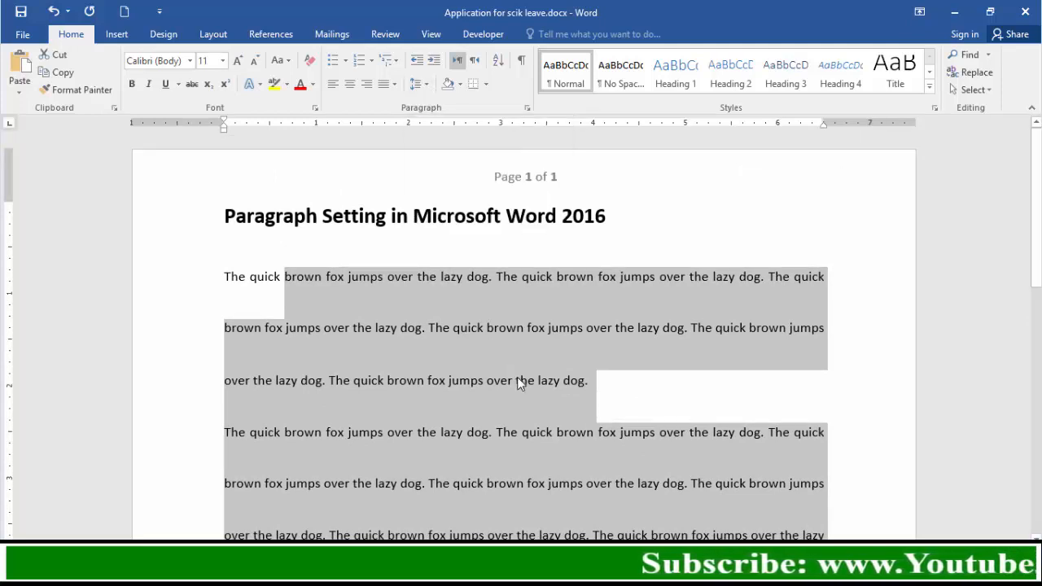
pyautogui.hotkey('ctrl', '1')
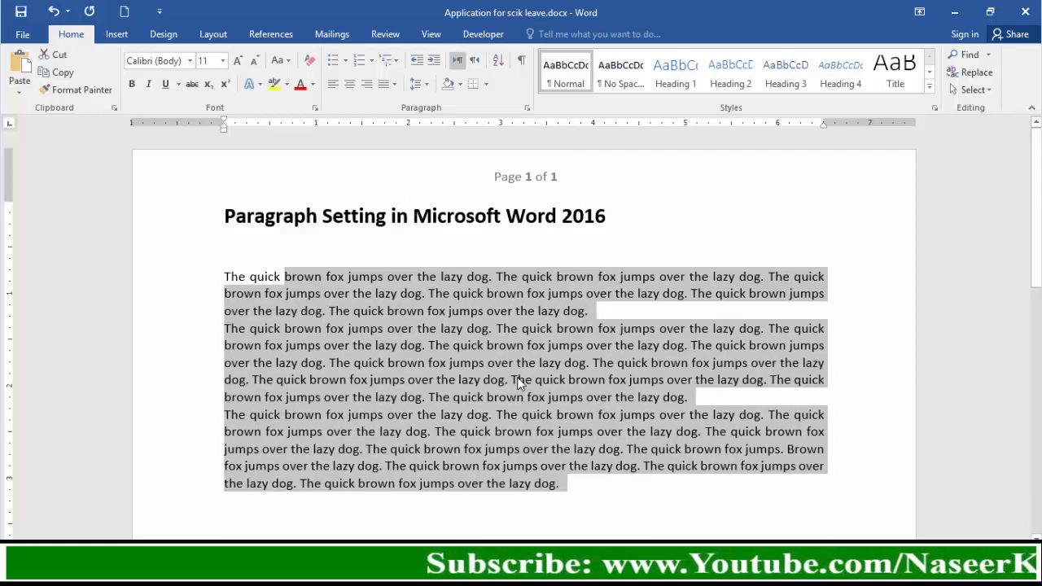
pyautogui.hotkey('ctrl', '2')
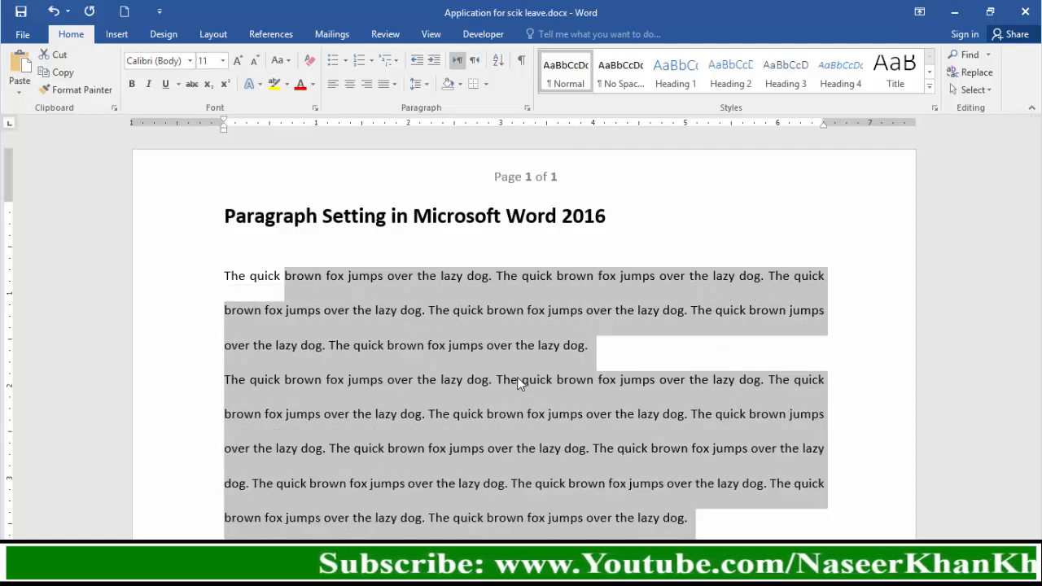
pyautogui.hotkey('ctrl', '5')
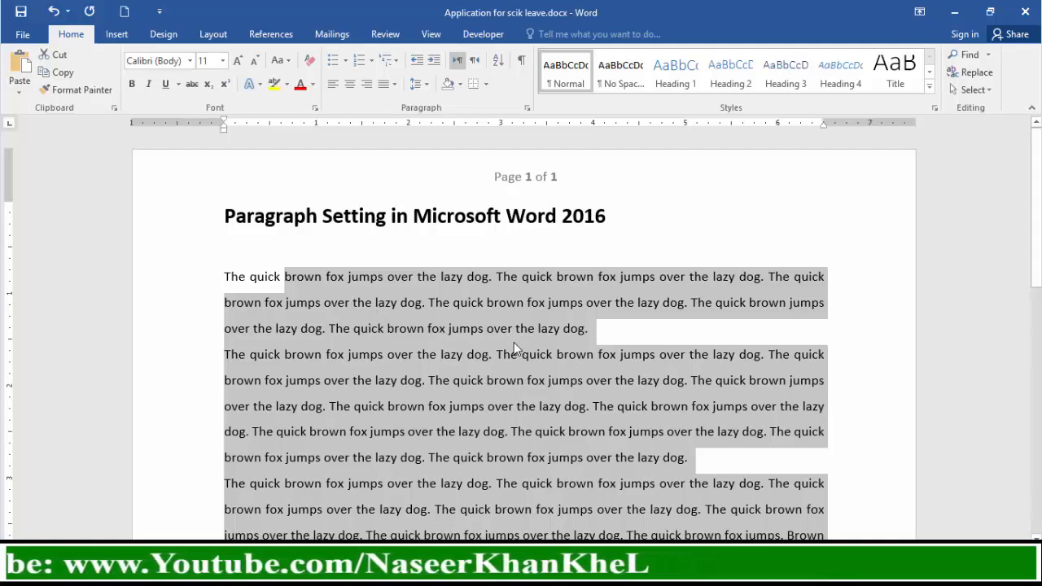
pyautogui.hotkey('ctrl', '1')
pyautogui.hotkey('ctrl', '2')
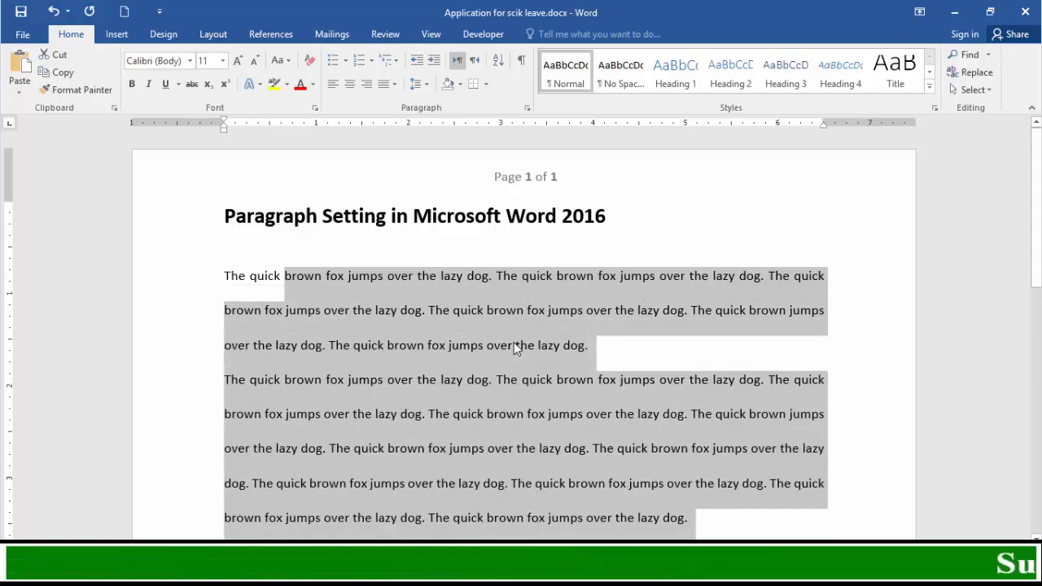
pyautogui.hotkey('ctrl', '5')
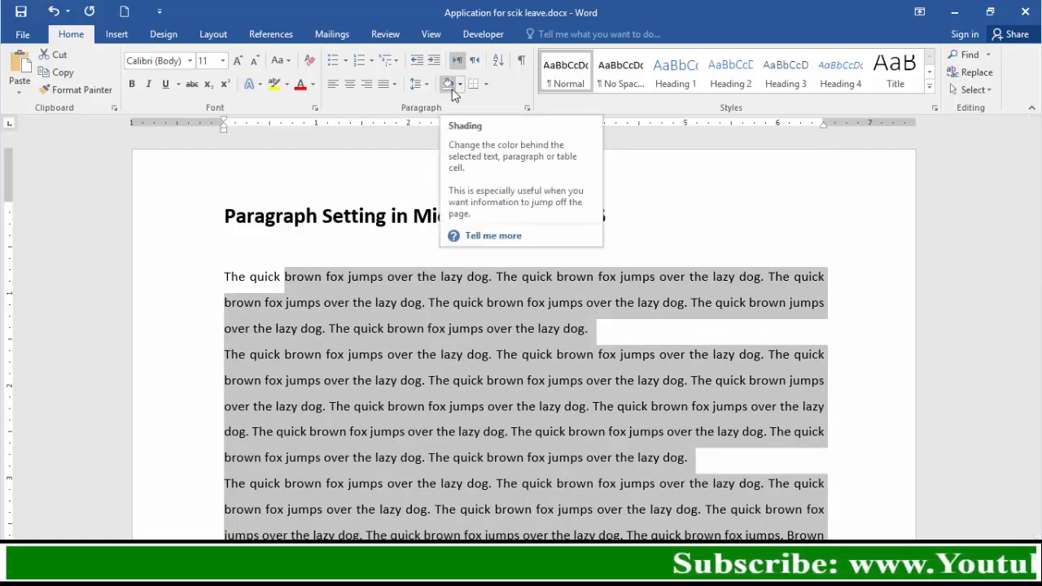
# Shade the whole second body paragraph with a light blue theme colour.
pyautogui.click(477, 383)
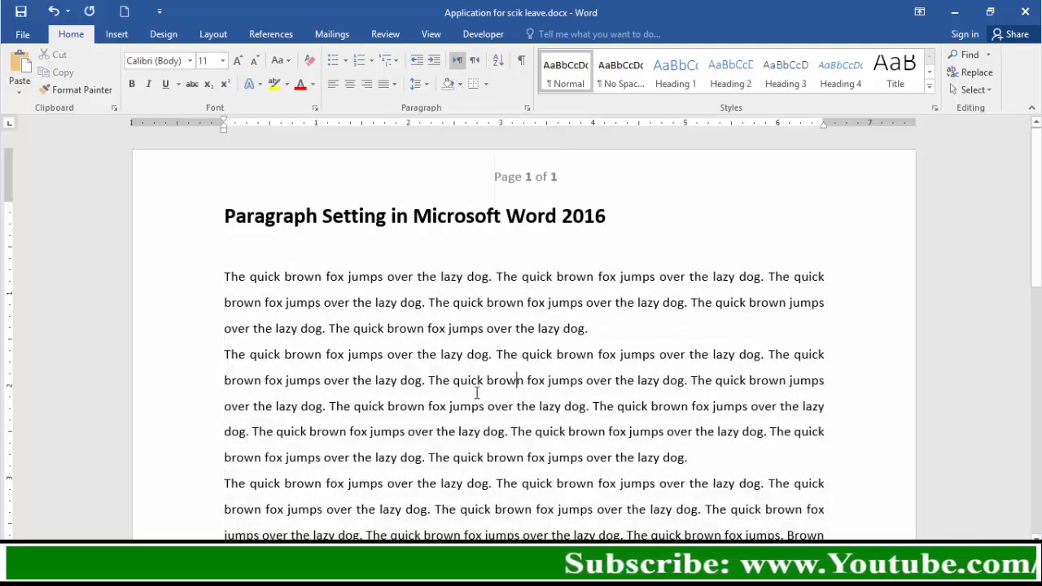
pyautogui.click(470, 394)
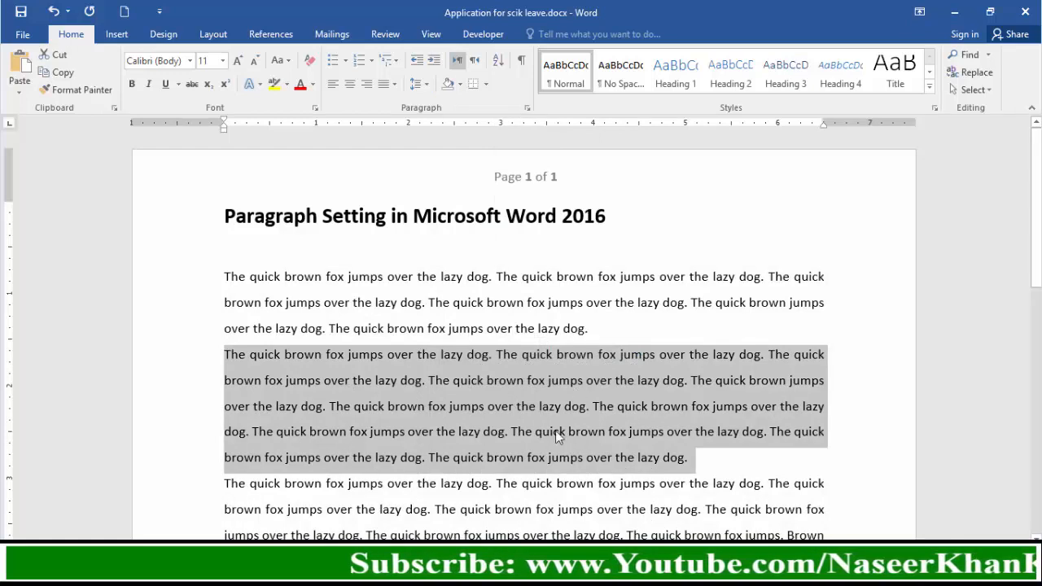
pyautogui.click(460, 84)
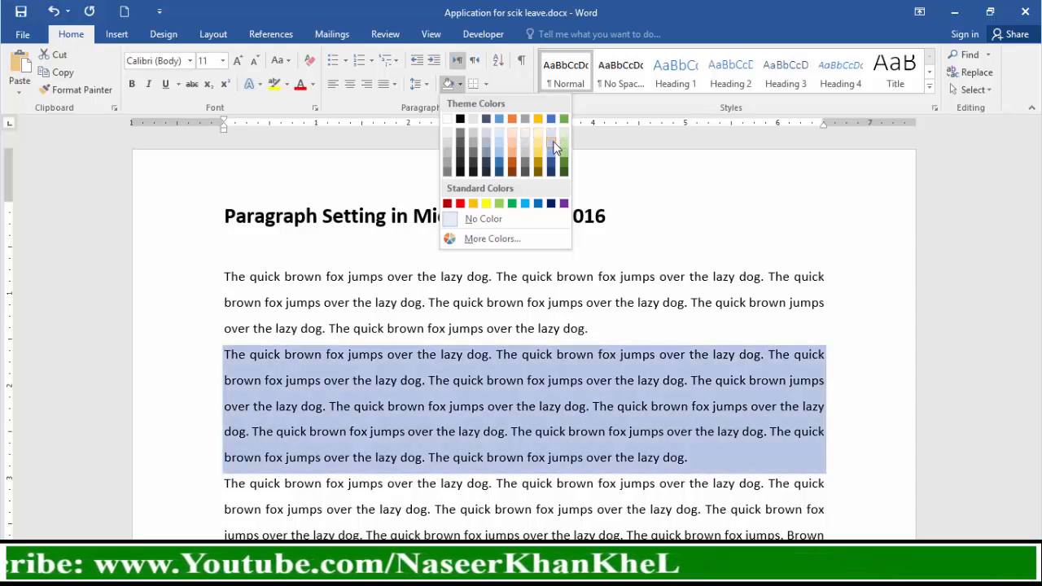
# Shade the whole third body paragraph with a light gold theme colour.
pyautogui.scroll(-1, 565, 366)
pyautogui.scroll(-3, 543, 379)
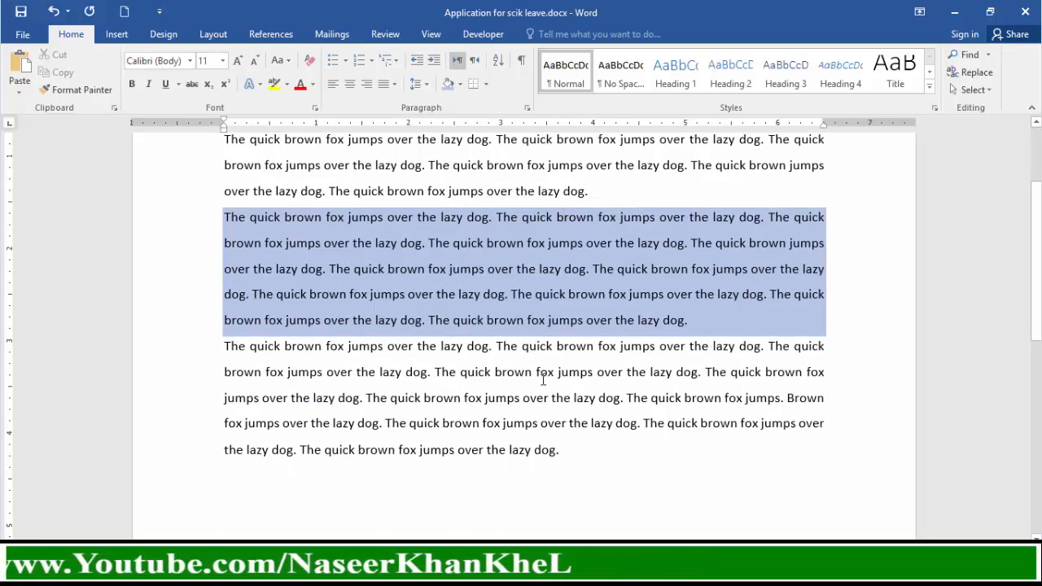
pyautogui.tripleClick(540, 371)
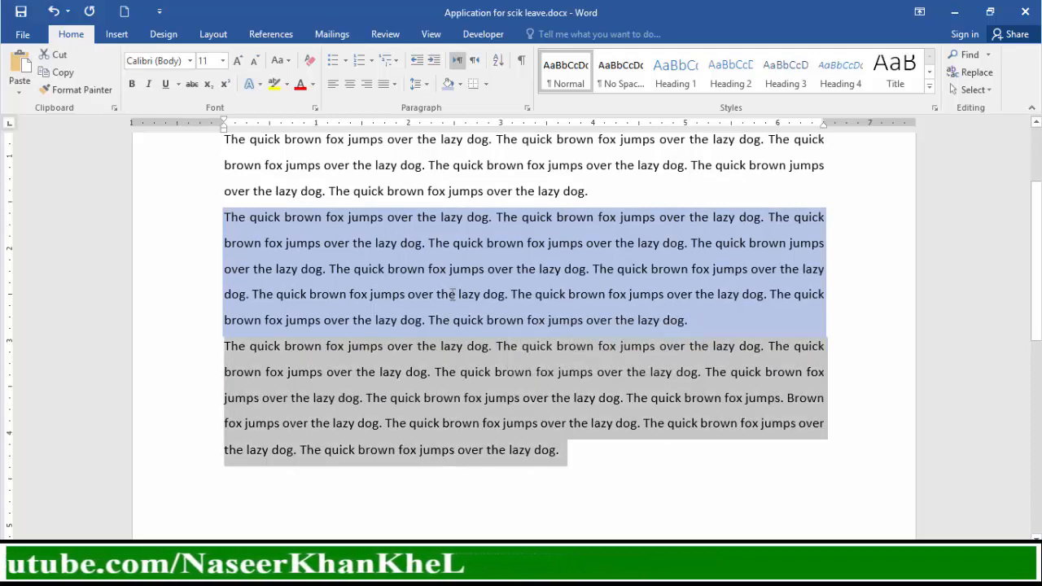
pyautogui.click(460, 85)
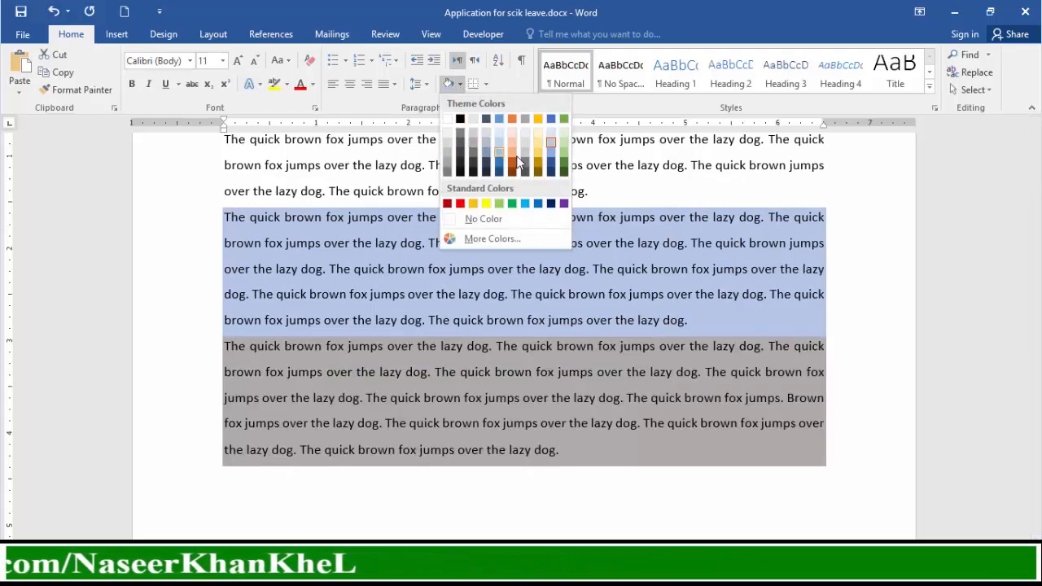
pyautogui.click(538, 142)
pyautogui.click(526, 378)
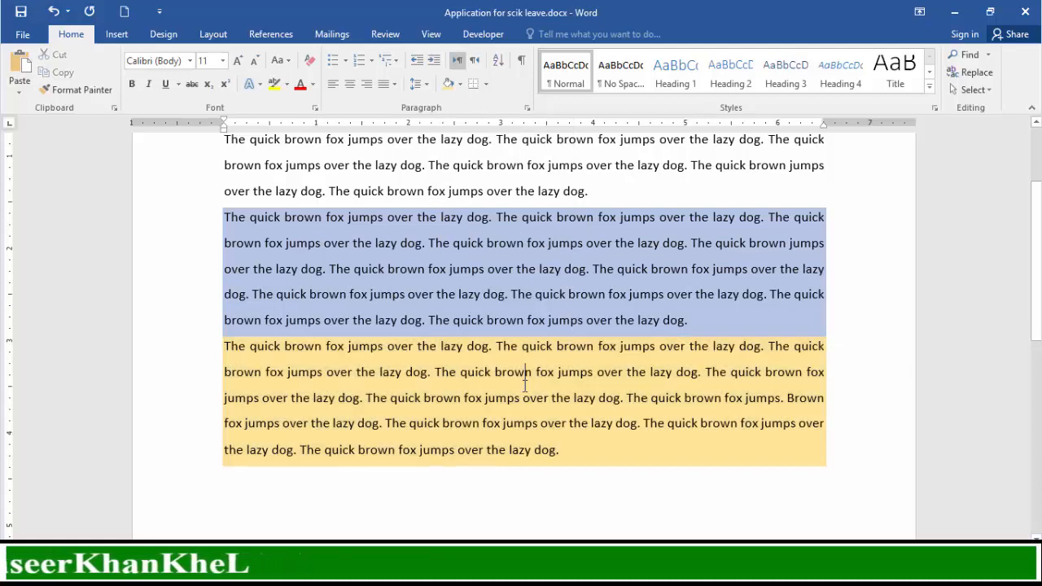
# Shade the words "lazy dog. The quick brown" in the first body paragraph with a light green theme colour.
pyautogui.scroll(3, 524, 385)
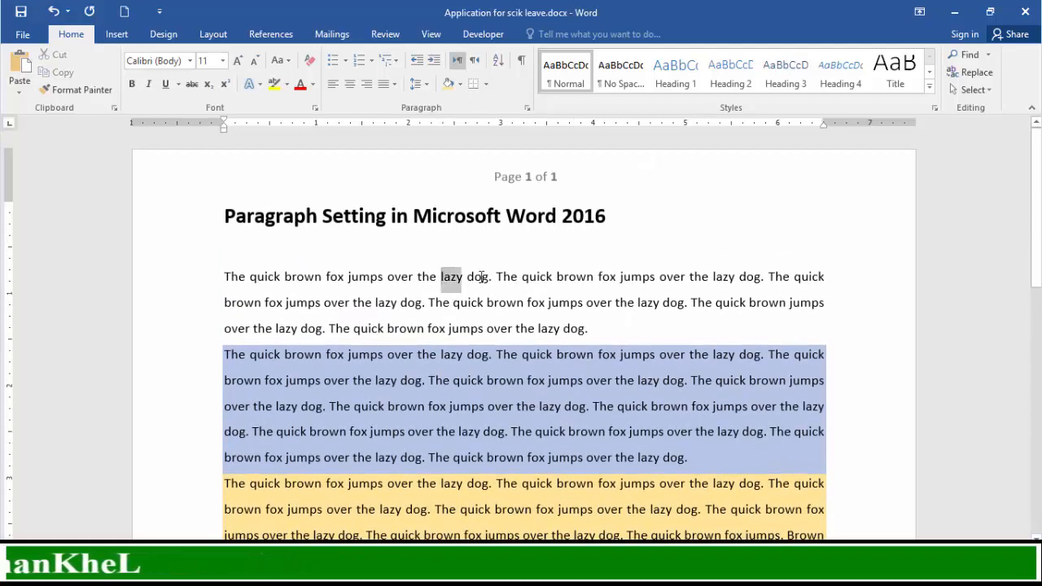
pyautogui.click(460, 85)
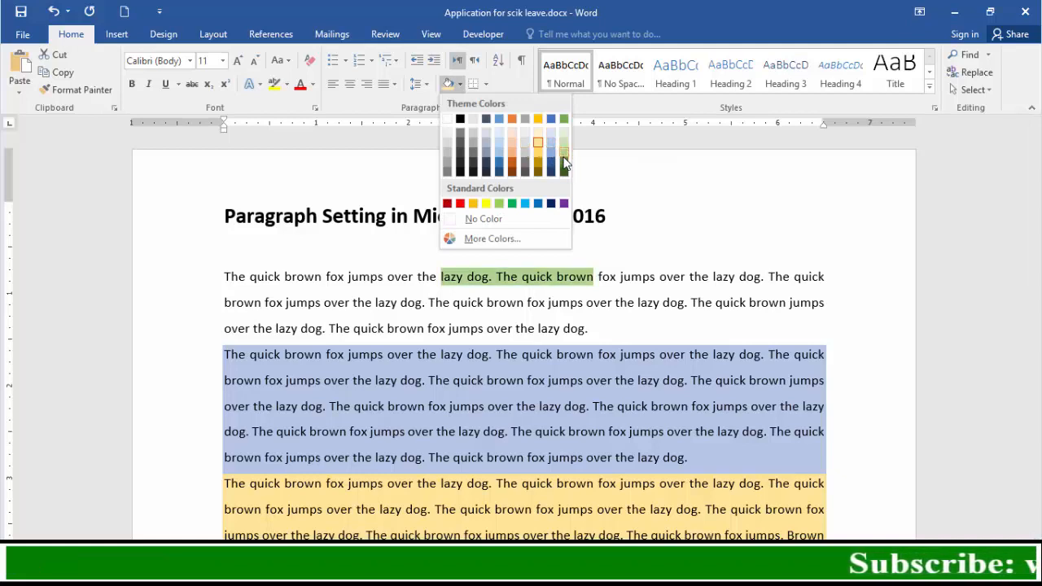
pyautogui.click(564, 151)
pyautogui.click(550, 302)
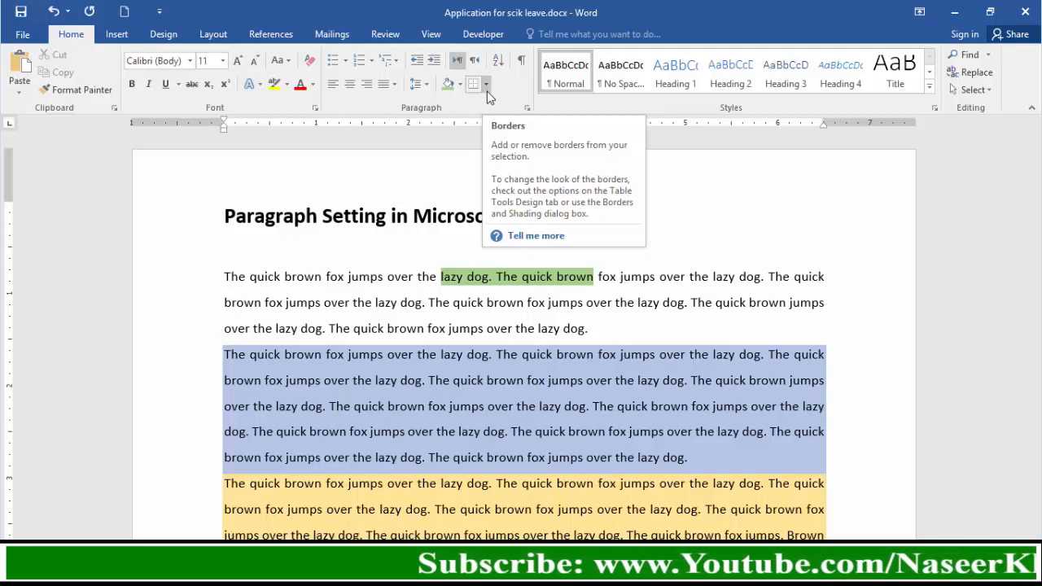
# Apply Outside Borders to the whole first body paragraph.
pyautogui.scroll(-3, 444, 340)
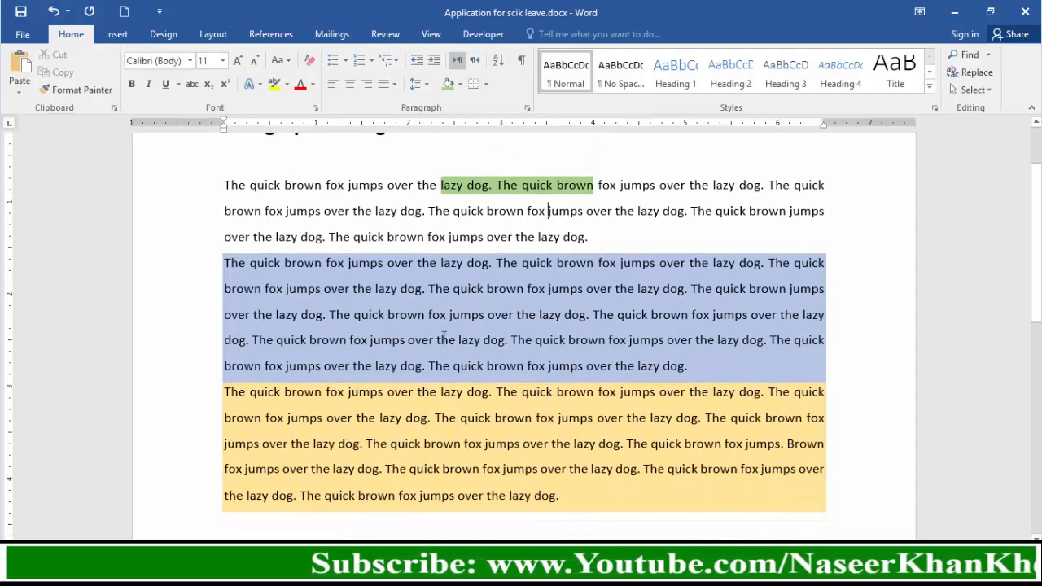
pyautogui.scroll(3, 445, 334)
pyautogui.tripleClick(447, 320)
pyautogui.tripleClick(448, 316)
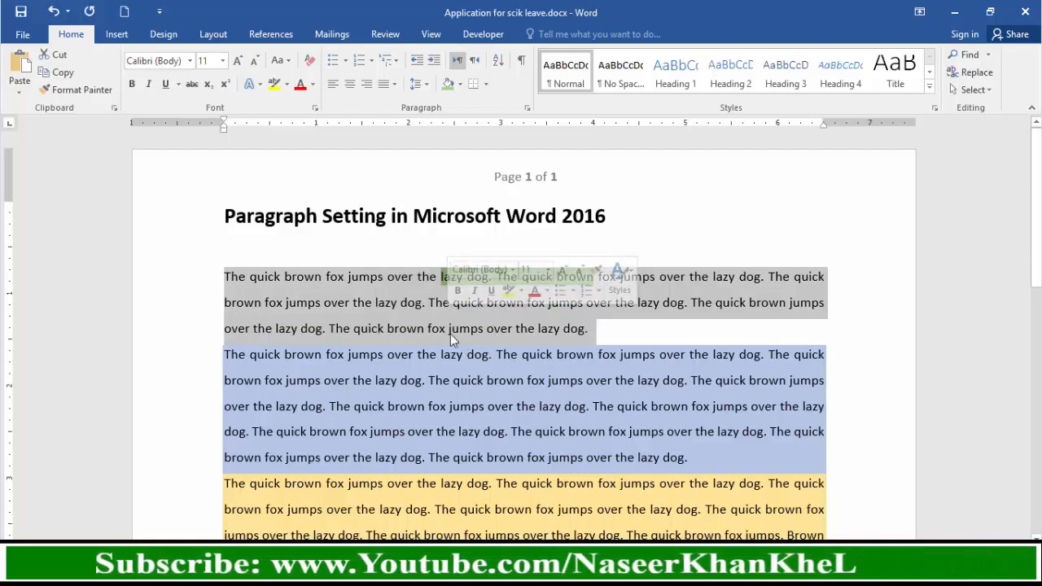
pyautogui.click(487, 85)
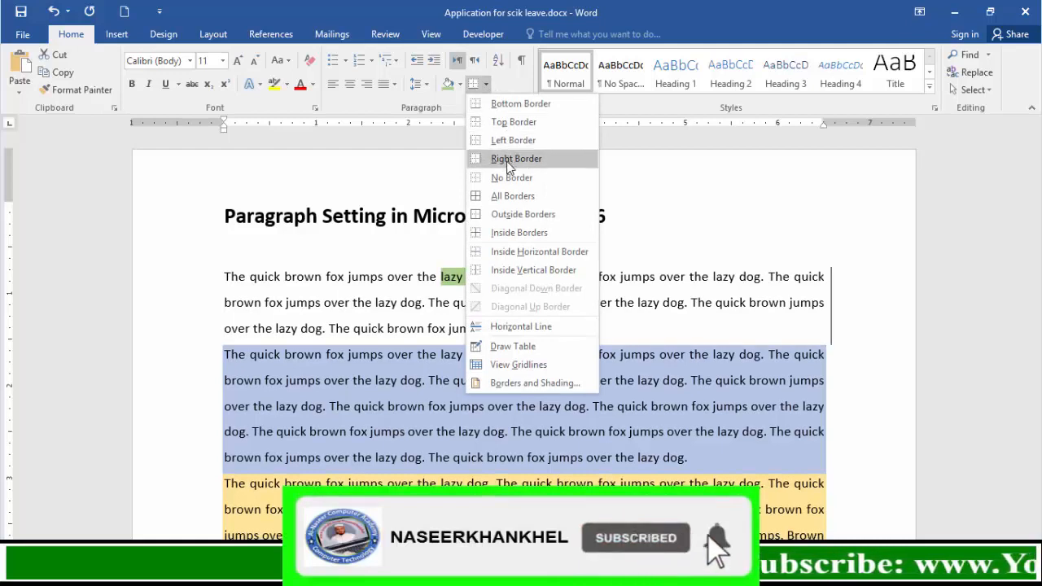
pyautogui.click(523, 215)
pyautogui.click(525, 304)
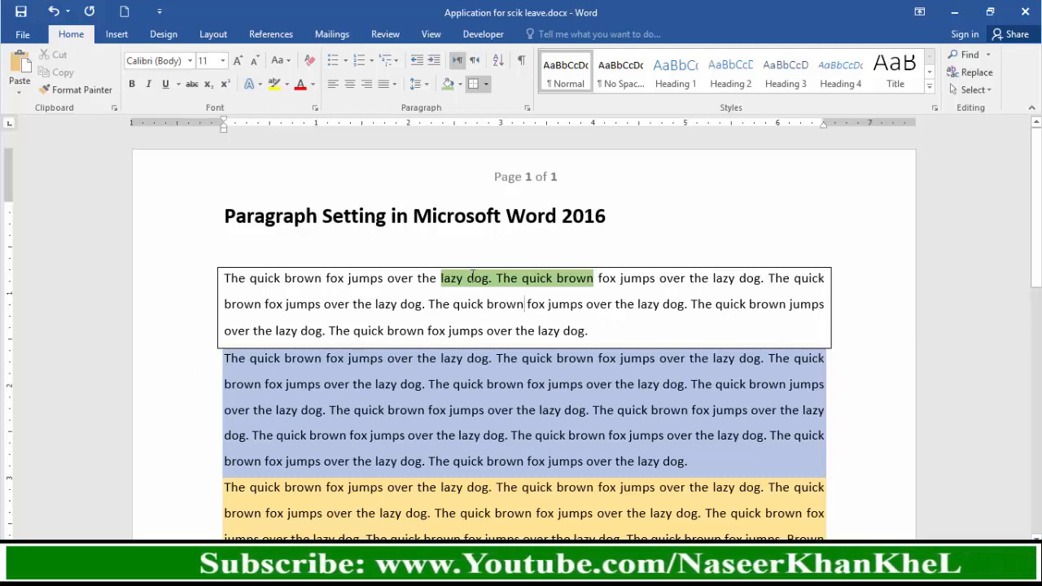
# Put the same outside border around the third body paragraph with the light gold shading.
pyautogui.scroll(-6, 454, 414)
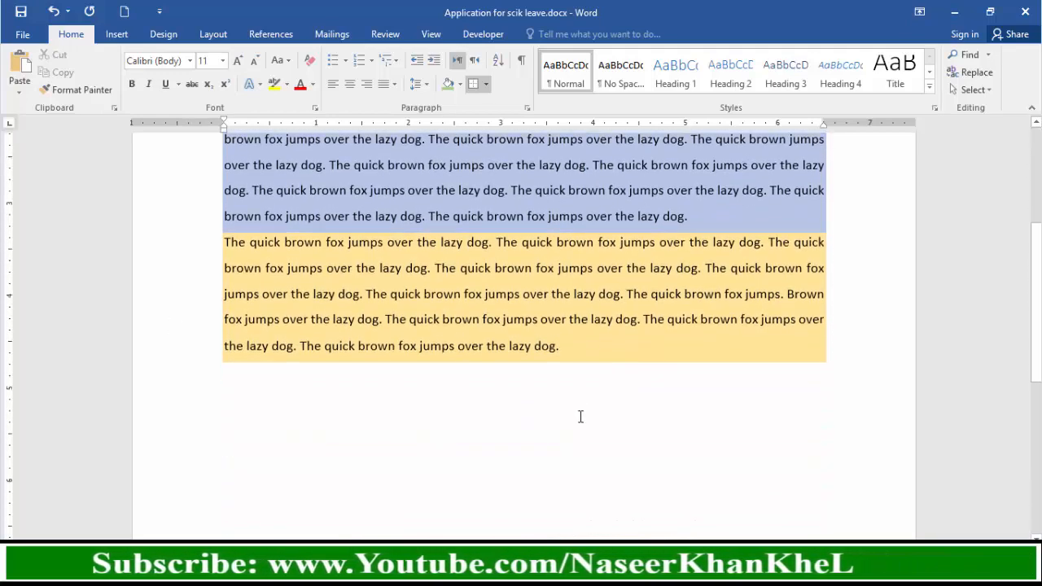
pyautogui.scroll(-2, 581, 417)
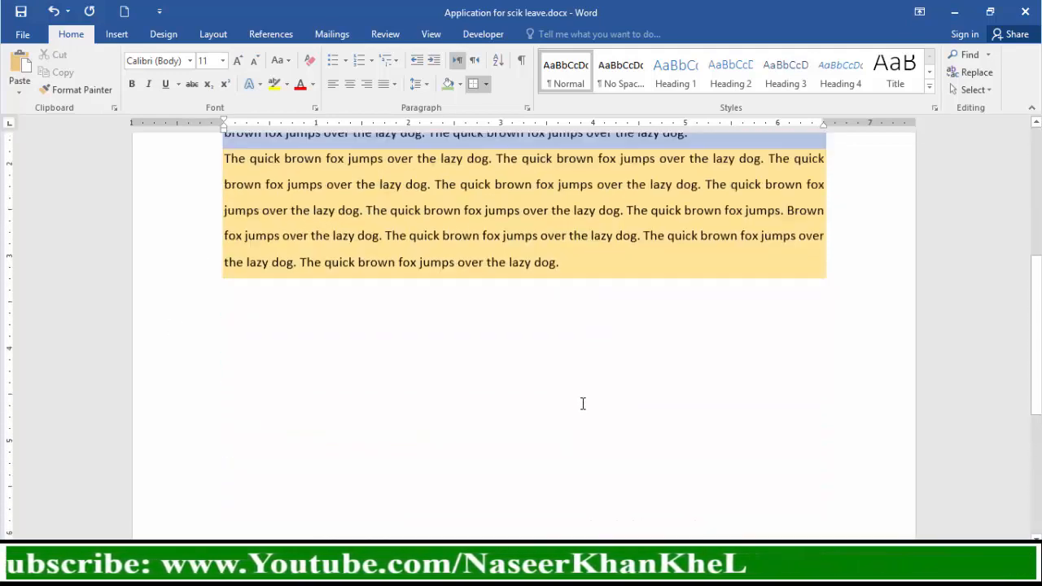
pyautogui.scroll(6, 583, 404)
pyautogui.tripleClick(503, 430)
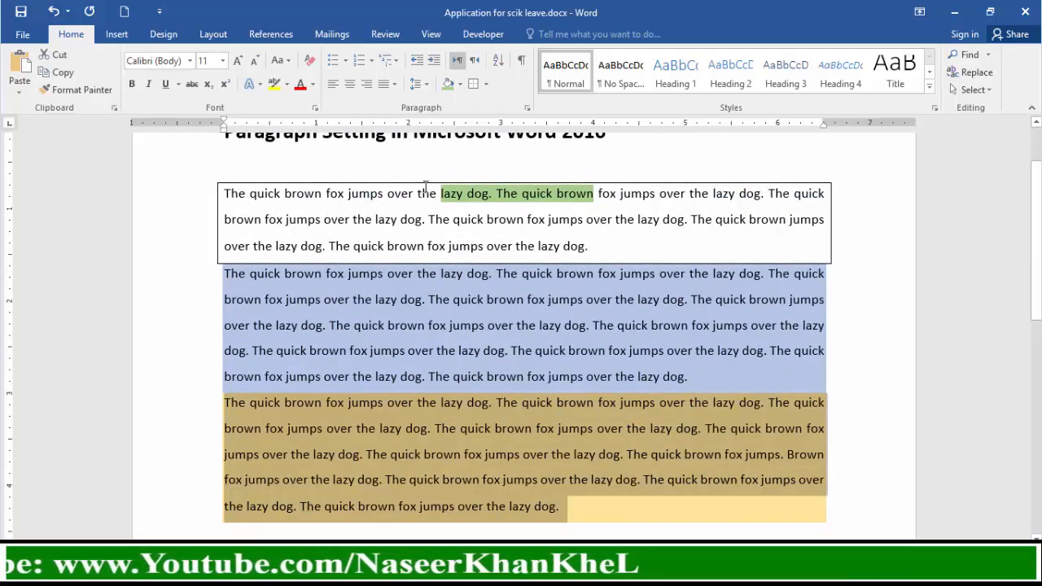
pyautogui.click(474, 85)
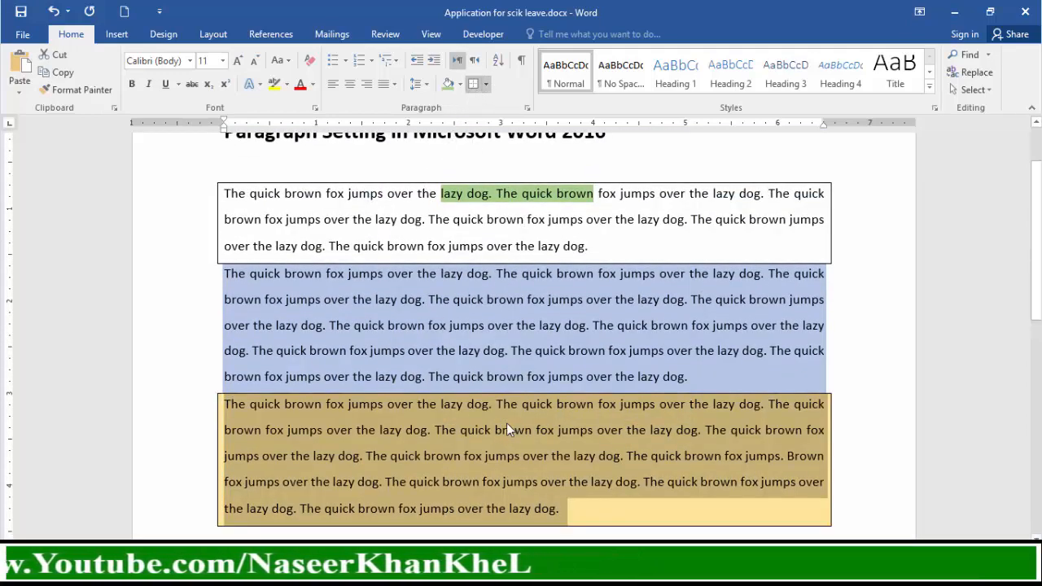
# Remove the outside borders from the first and third body paragraphs by applying No Border.
pyautogui.click(520, 481)
pyautogui.scroll(1, 518, 477)
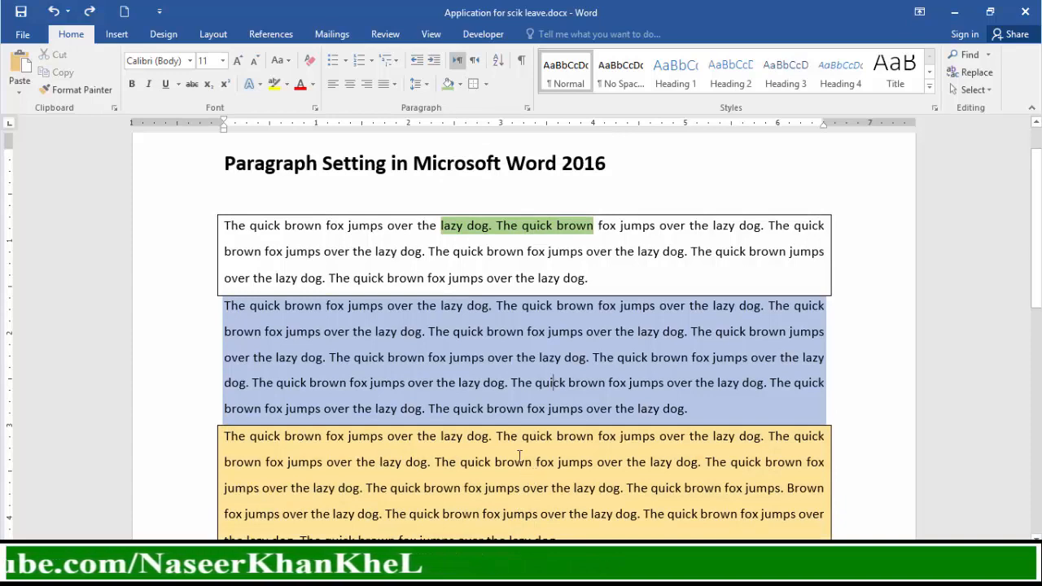
pyautogui.tripleClick(489, 262)
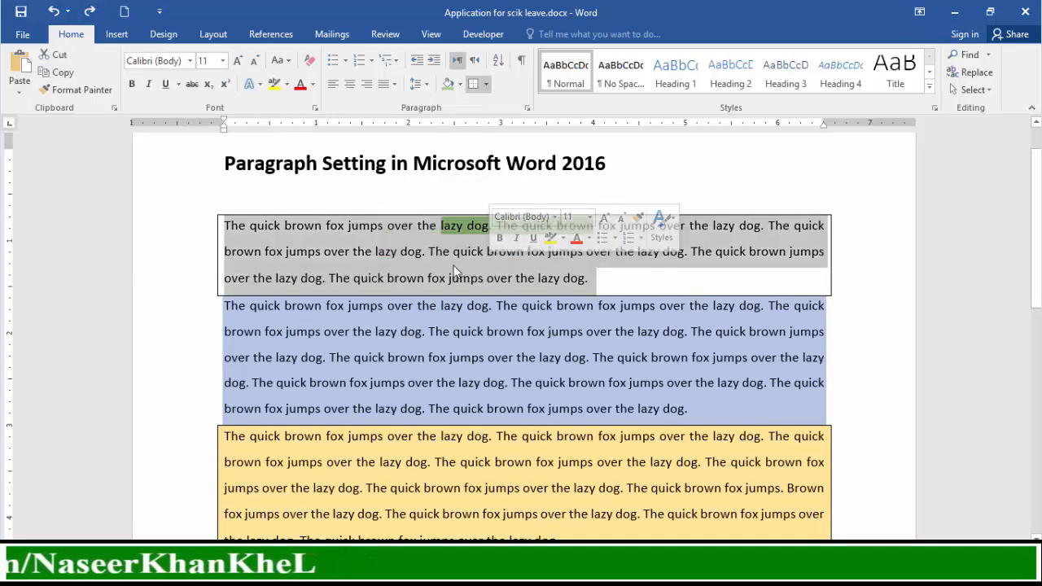
pyautogui.click(487, 87)
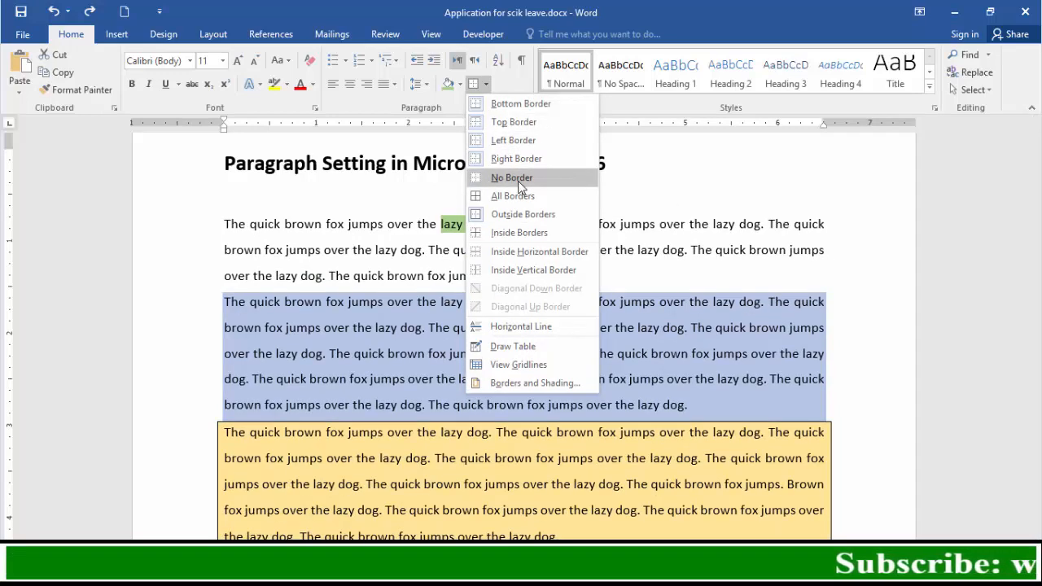
pyautogui.click(518, 181)
pyautogui.tripleClick(559, 459)
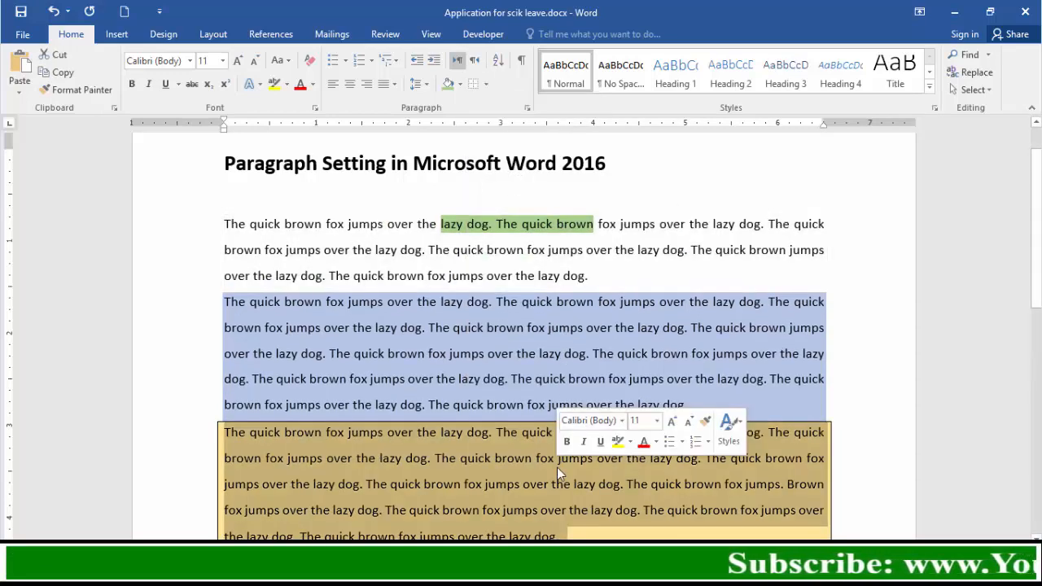
pyautogui.click(473, 84)
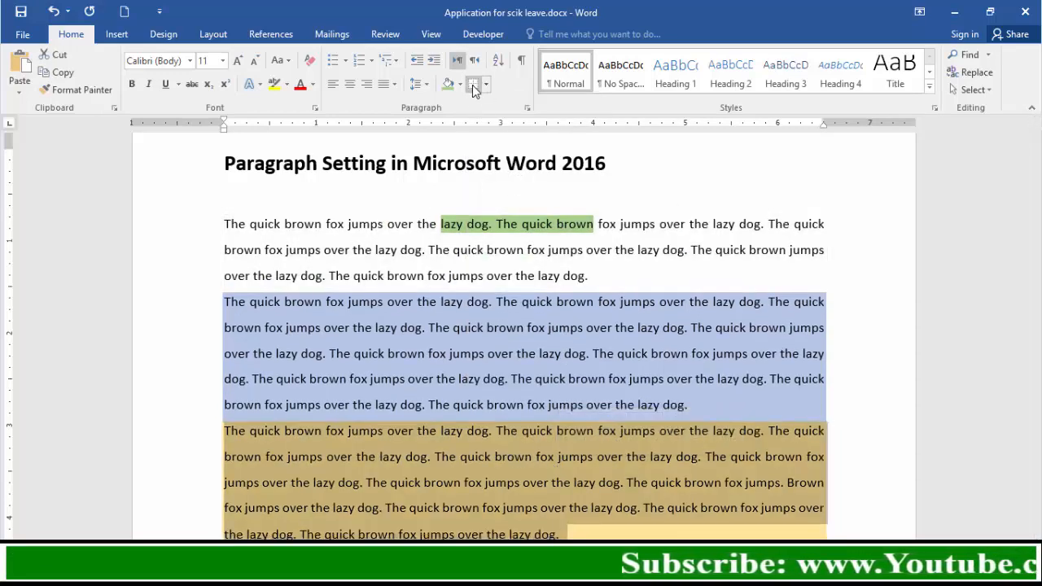
# Clear the shading from the second and third body paragraphs by setting it to No Color.
pyautogui.tripleClick(520, 347)
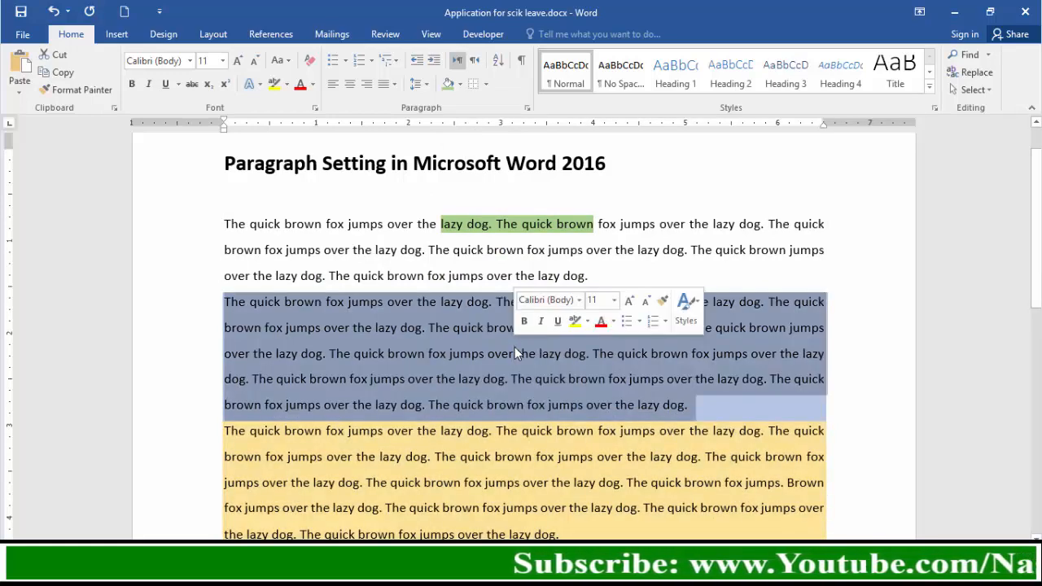
pyautogui.click(460, 88)
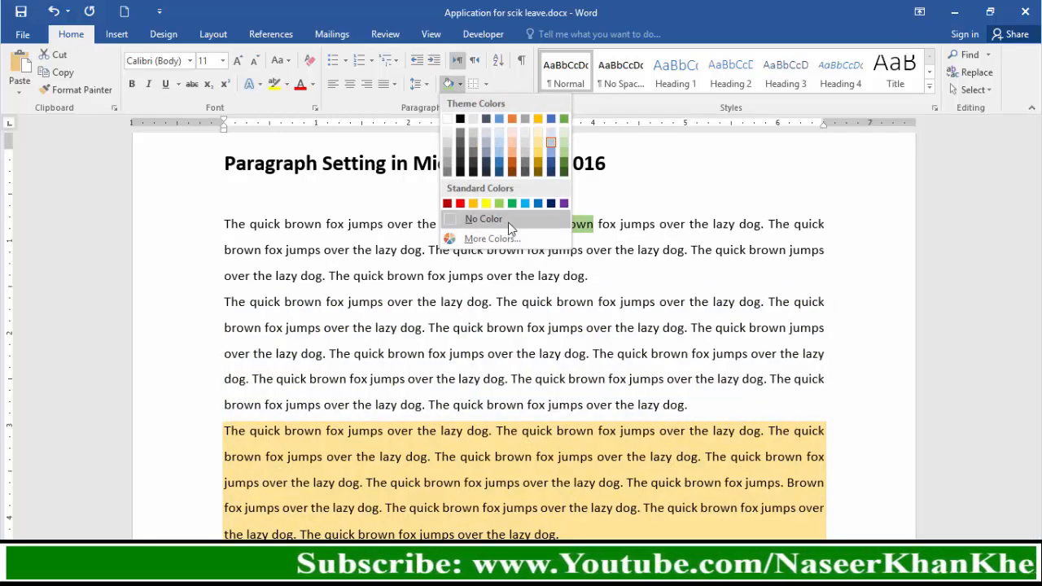
pyautogui.click(482, 220)
pyautogui.tripleClick(544, 470)
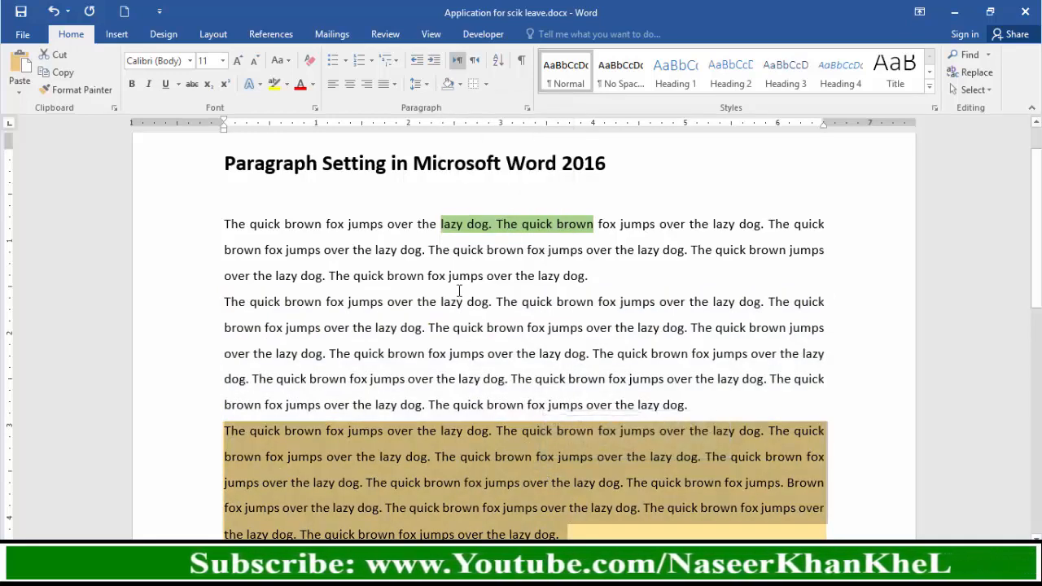
pyautogui.click(460, 88)
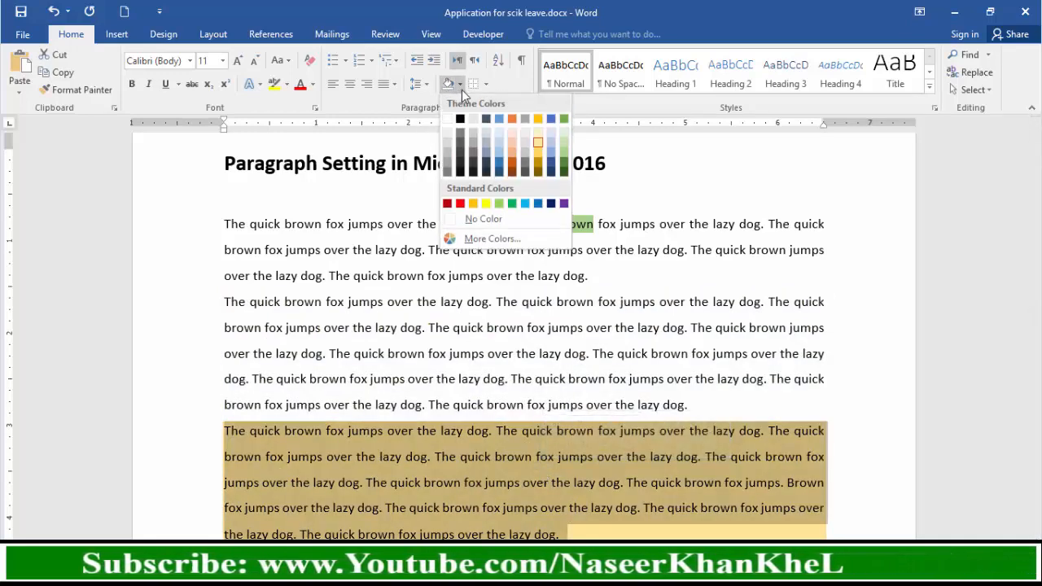
pyautogui.click(480, 220)
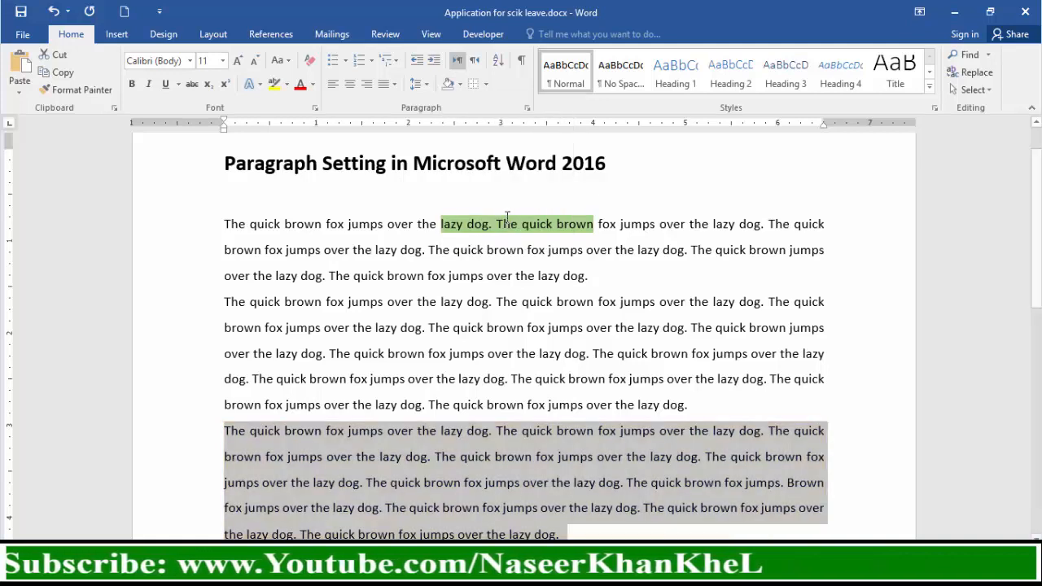
pyautogui.click(567, 399)
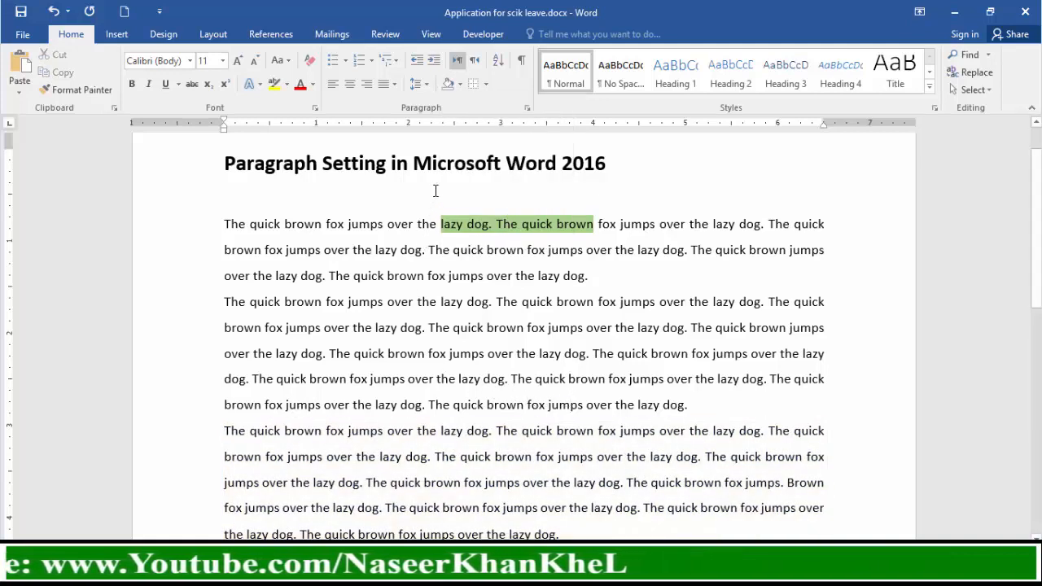
# Review the alignment, indentation and spacing options in the Paragraph dialog, and close it without applying changes.
pyautogui.click(527, 108)
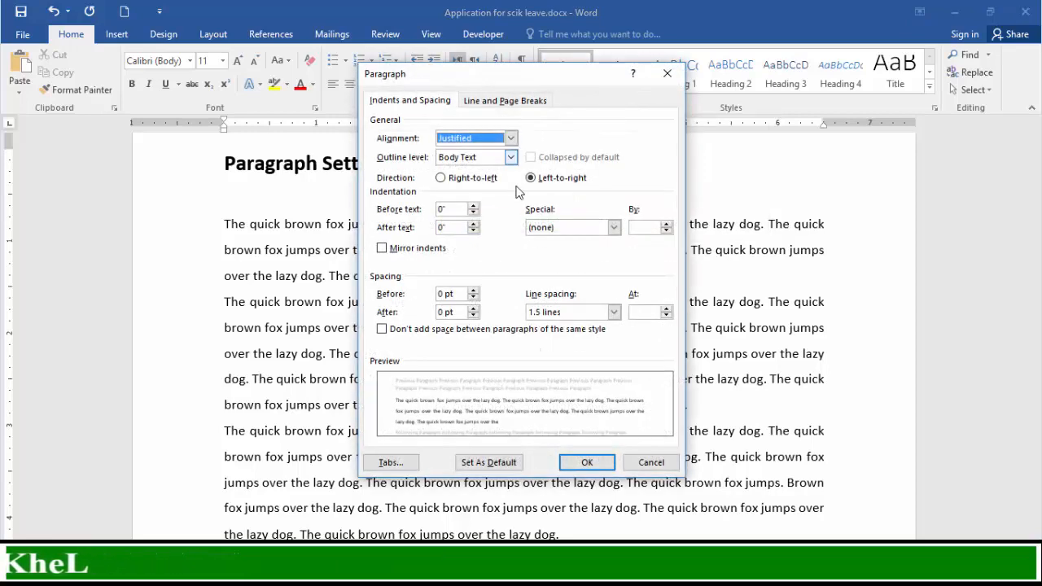
pyautogui.moveTo(445, 80); pyautogui.dragTo(416, 68)
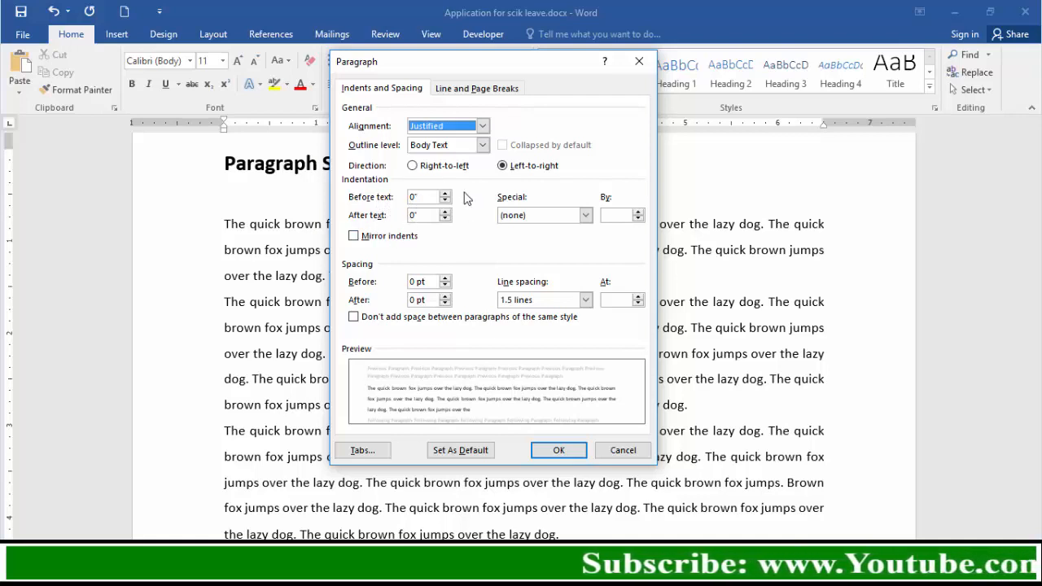
pyautogui.moveTo(475, 71); pyautogui.dragTo(465, 84)
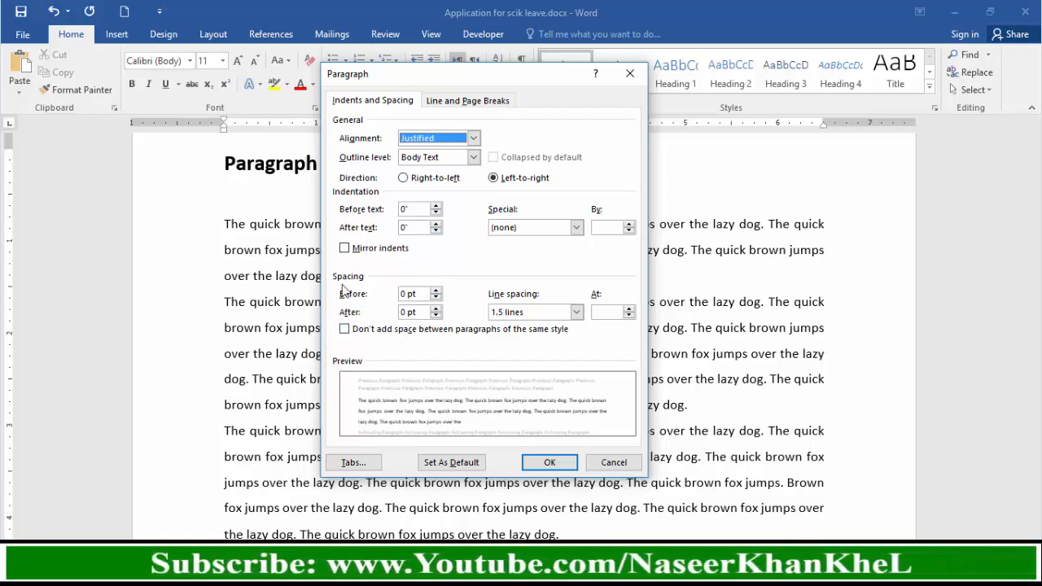
pyautogui.click(614, 463)
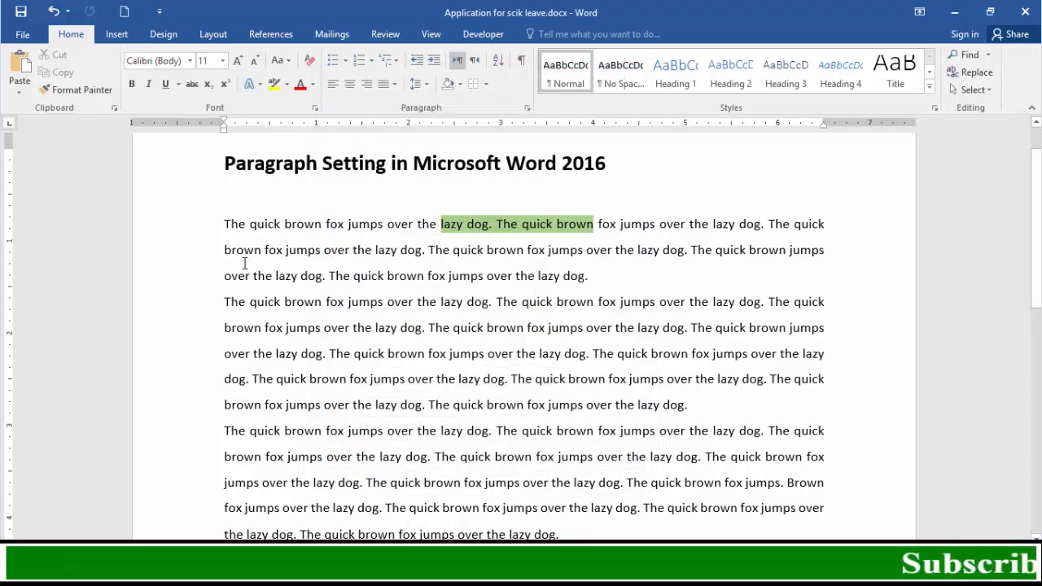
# Set the paragraph spacing of all three body paragraphs to 6 pt before and 6 pt after.
pyautogui.moveTo(229, 229); pyautogui.dragTo(583, 464)
pyautogui.scroll(3, 562, 443)
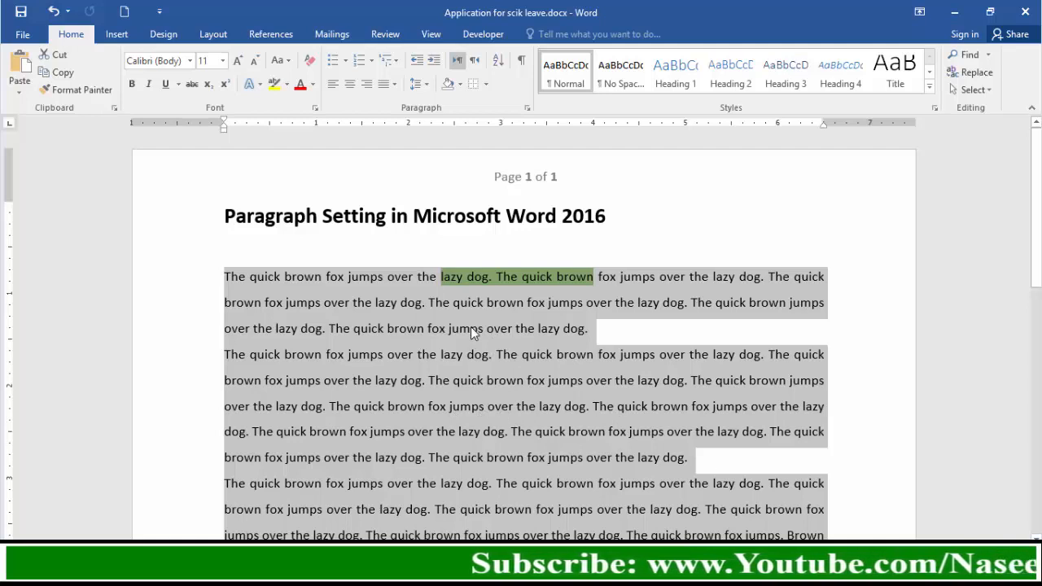
pyautogui.click(528, 112)
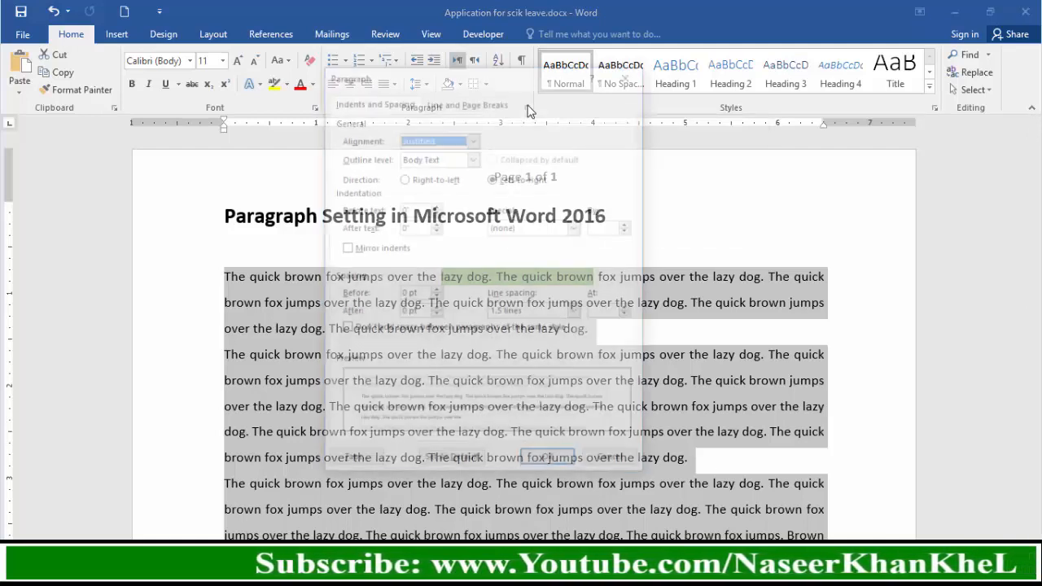
pyautogui.click(436, 291)
pyautogui.click(437, 291)
pyautogui.click(437, 298)
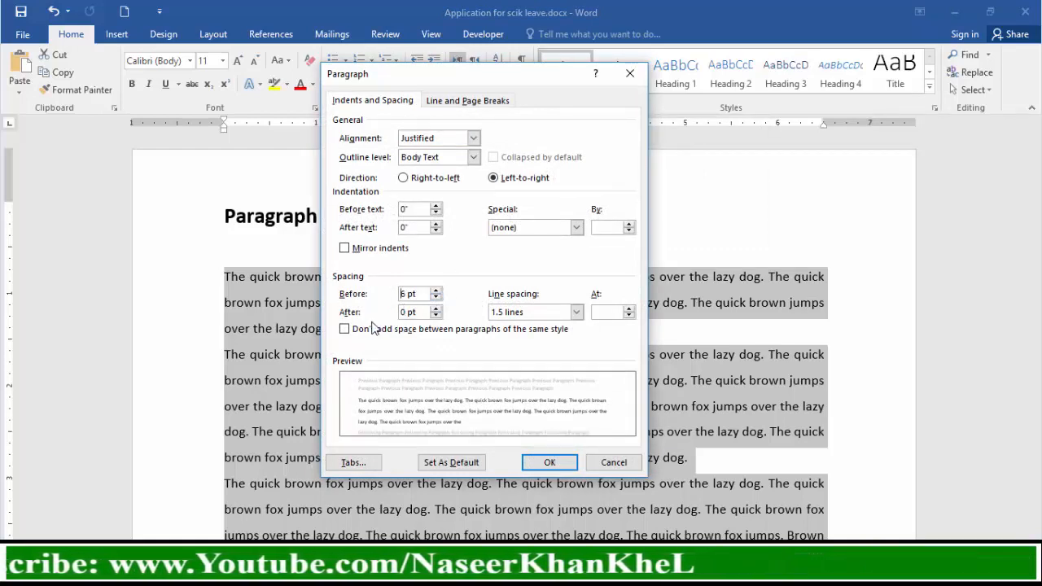
pyautogui.click(437, 309)
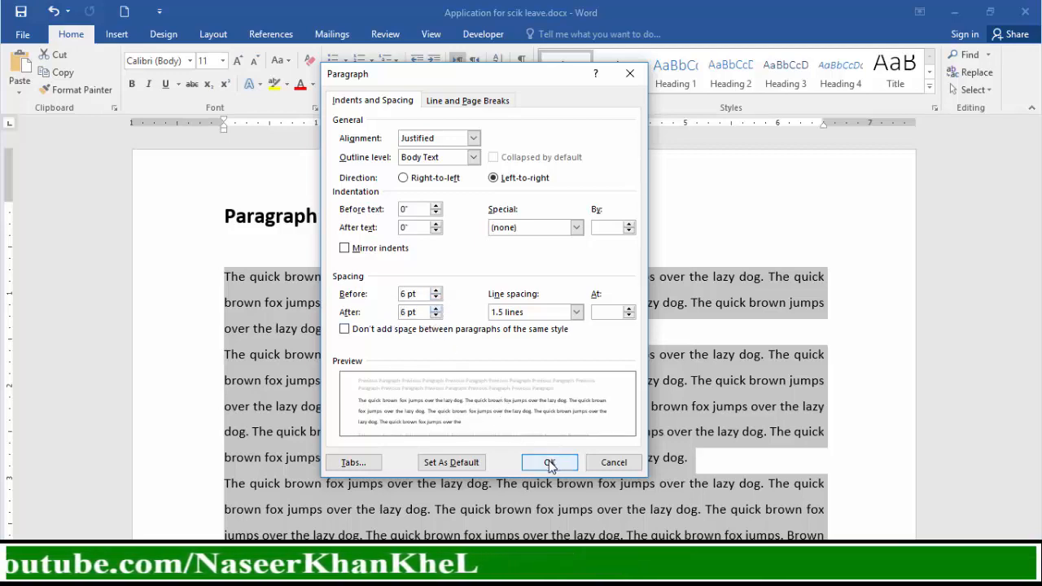
pyautogui.click(549, 462)
pyautogui.click(515, 421)
pyautogui.click(449, 334)
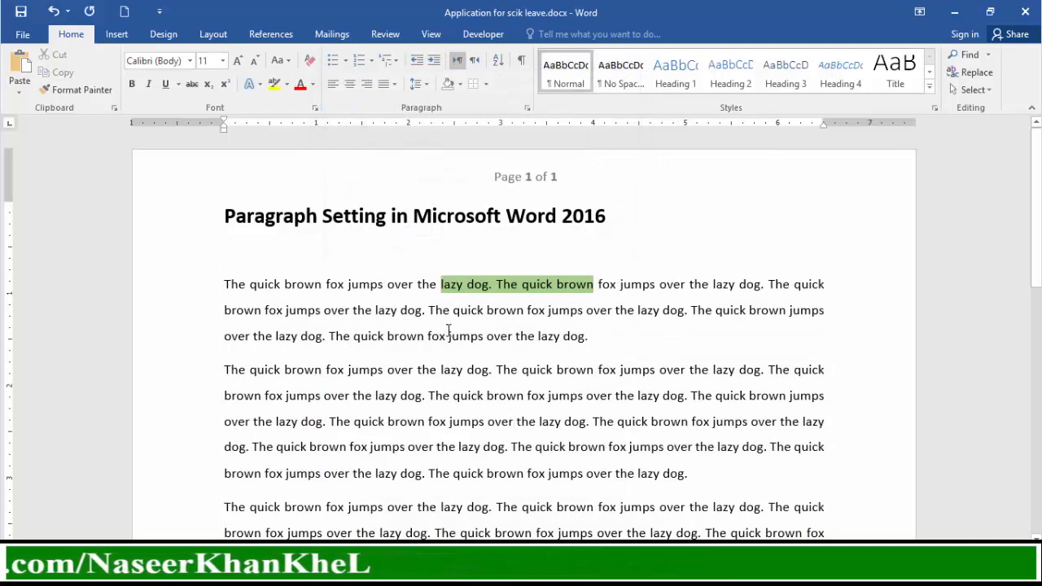
pyautogui.click(480, 423)
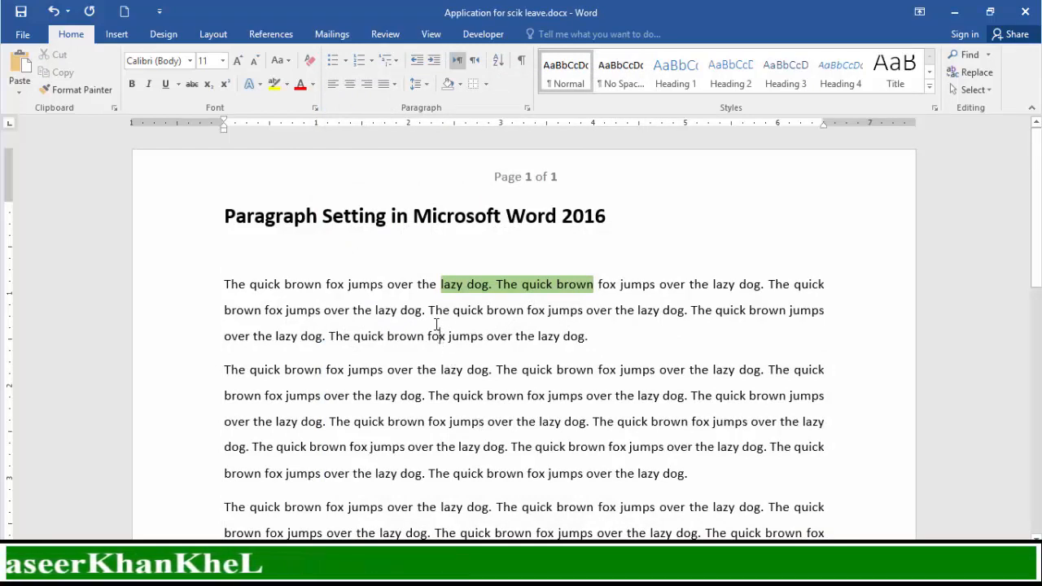
# Increase the spacing after all three body paragraphs to 18 pt.
pyautogui.moveTo(429, 310); pyautogui.dragTo(451, 396)
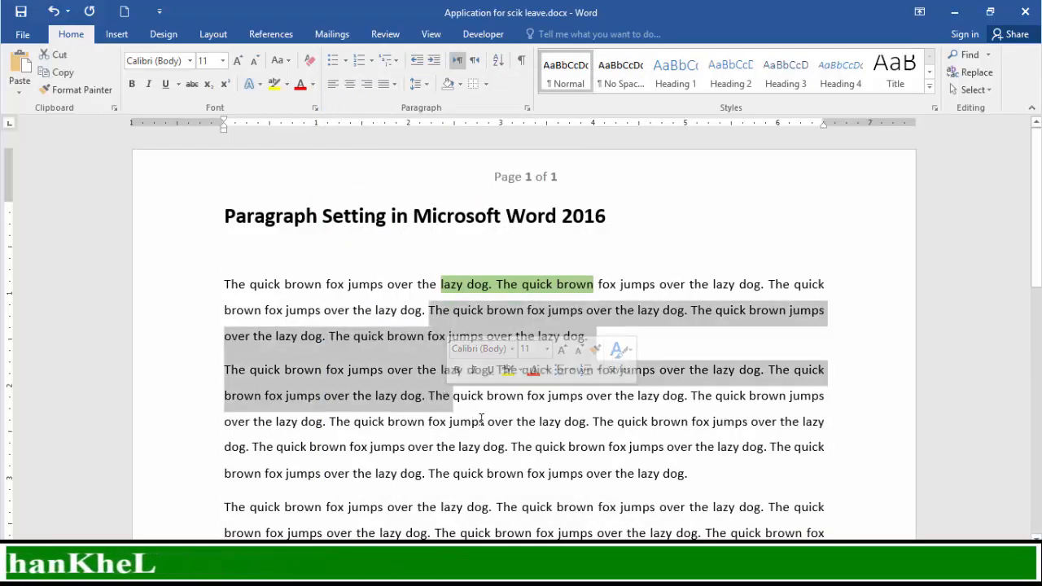
pyautogui.scroll(-1, 481, 419)
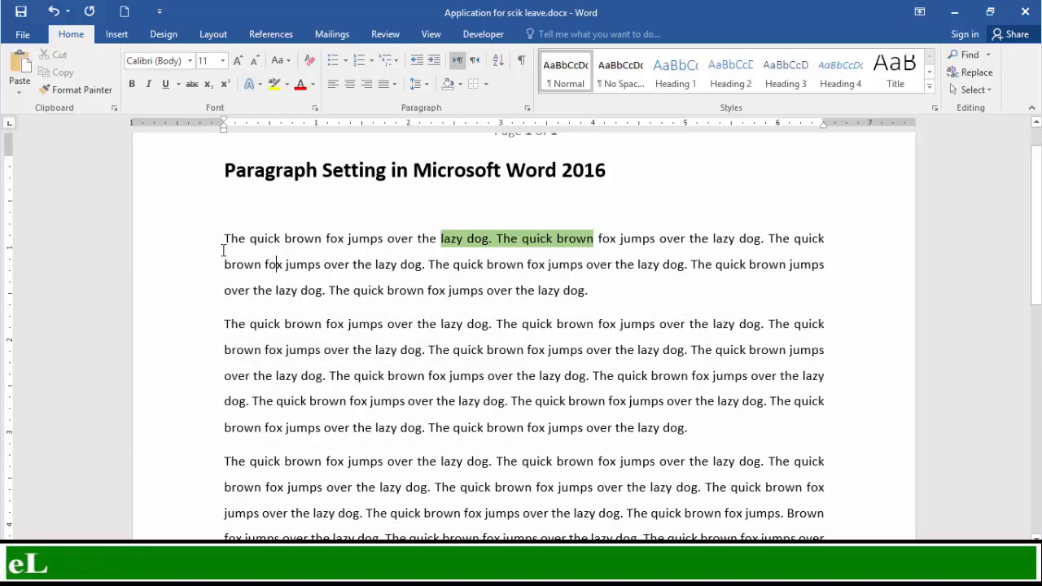
pyautogui.moveTo(224, 242); pyautogui.dragTo(600, 305)
pyautogui.scroll(5, 590, 312)
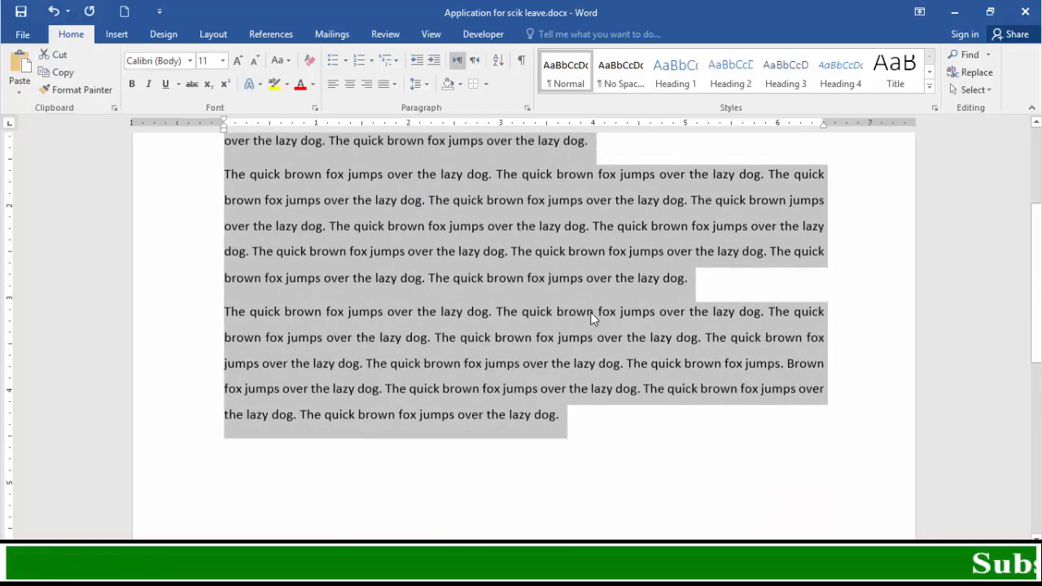
pyautogui.click(528, 109)
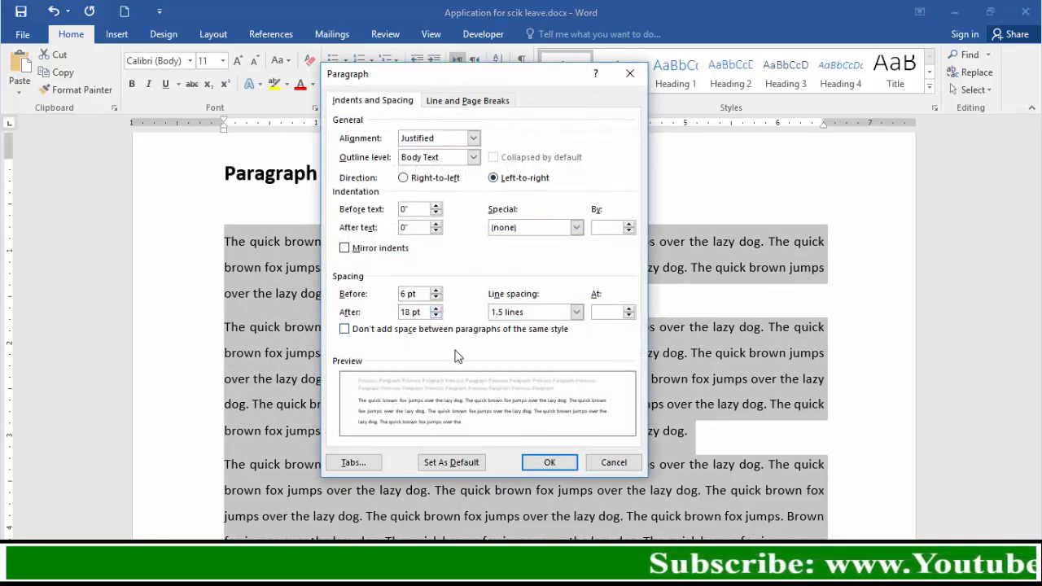
pyautogui.click(550, 464)
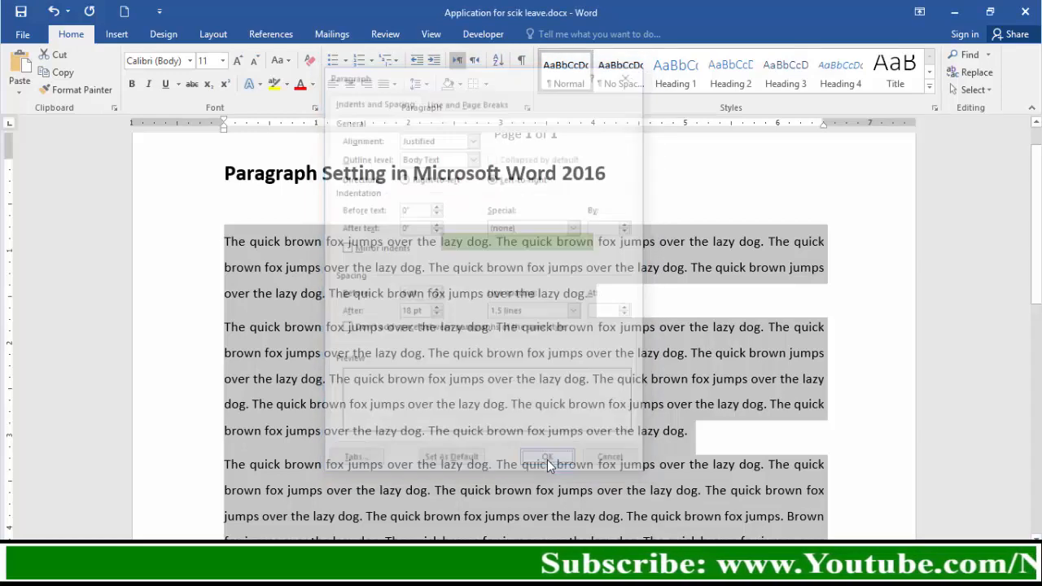
pyautogui.click(423, 279)
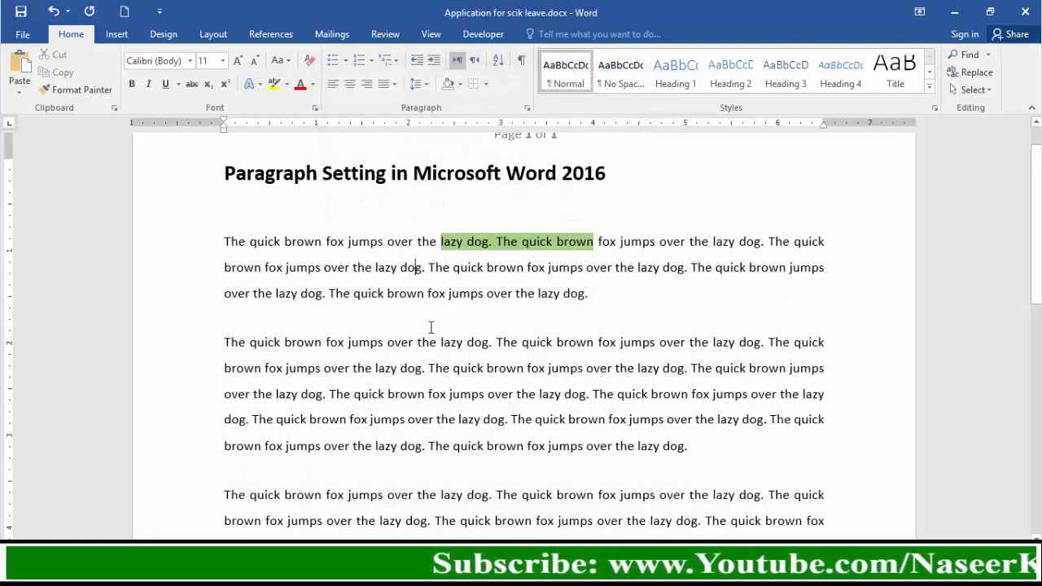
# Examine the gaps between the three body paragraphs throughout the page.
pyautogui.scroll(-1, 432, 331)
pyautogui.click(456, 344)
pyautogui.scroll(-2, 459, 348)
pyautogui.scroll(-1, 461, 354)
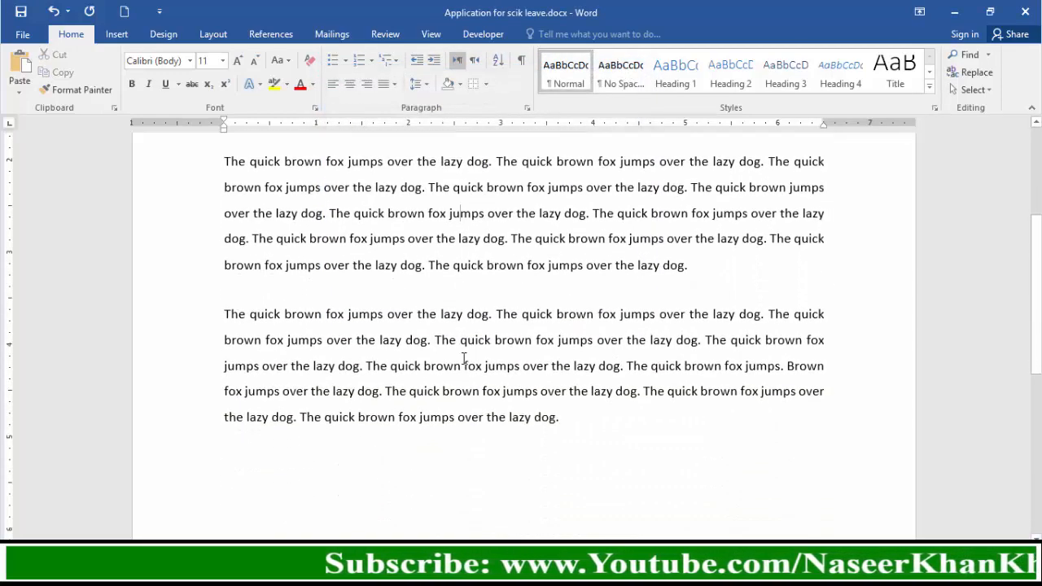
pyautogui.scroll(4, 465, 362)
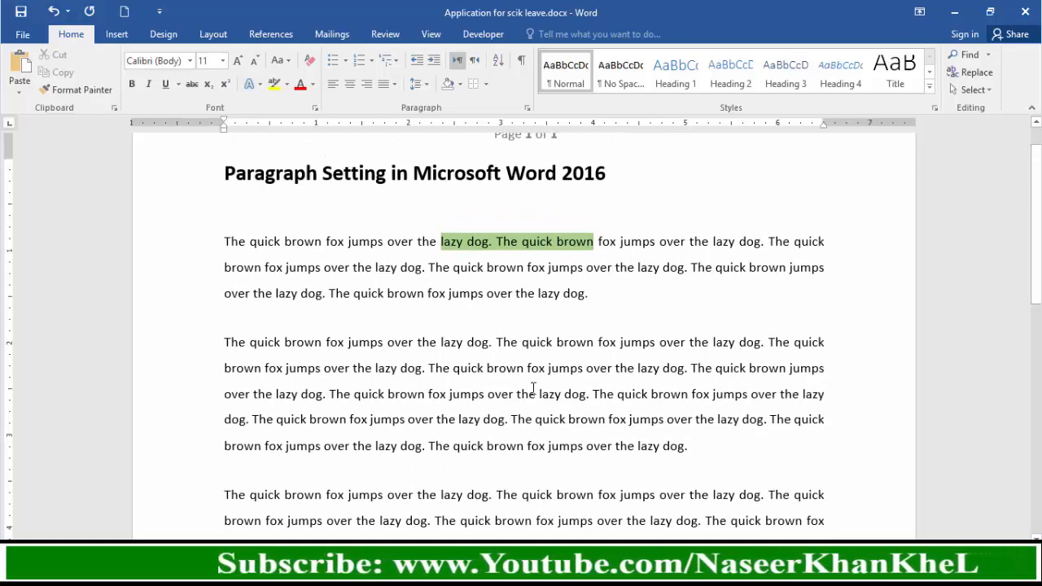
pyautogui.scroll(-3, 571, 374)
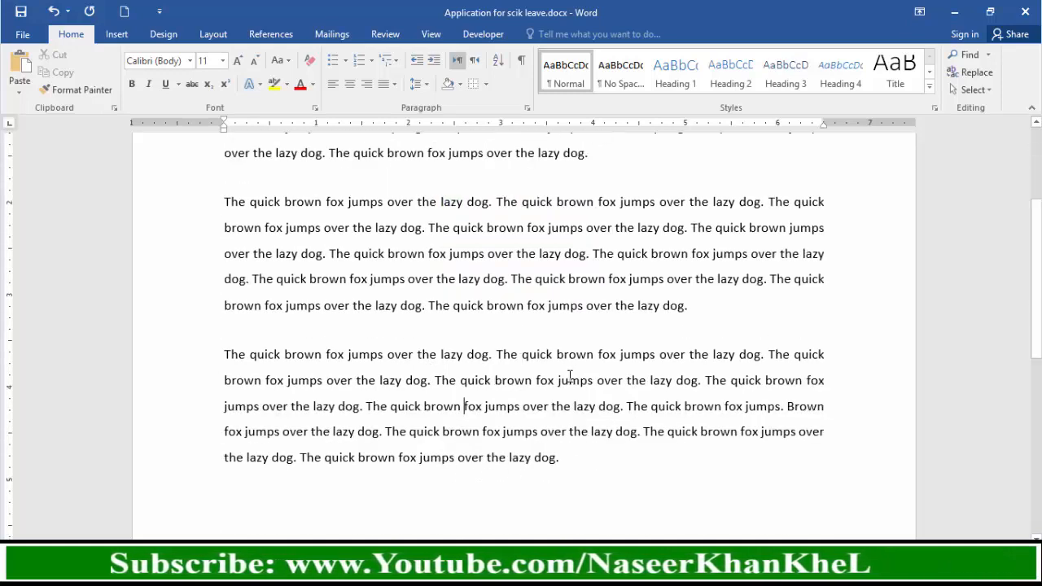
pyautogui.scroll(3, 574, 383)
pyautogui.scroll(-1, 476, 383)
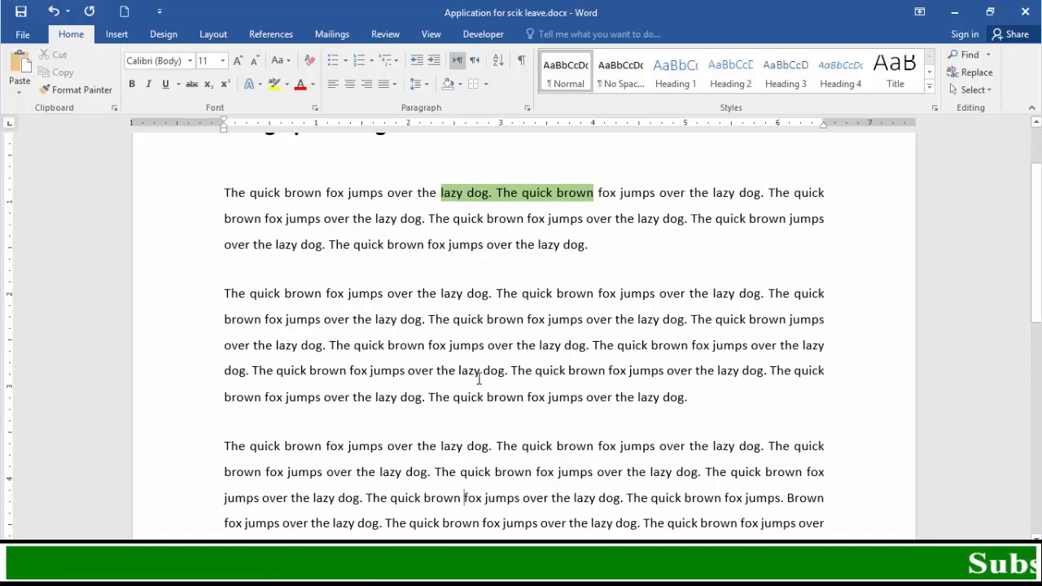
pyautogui.scroll(-1, 531, 380)
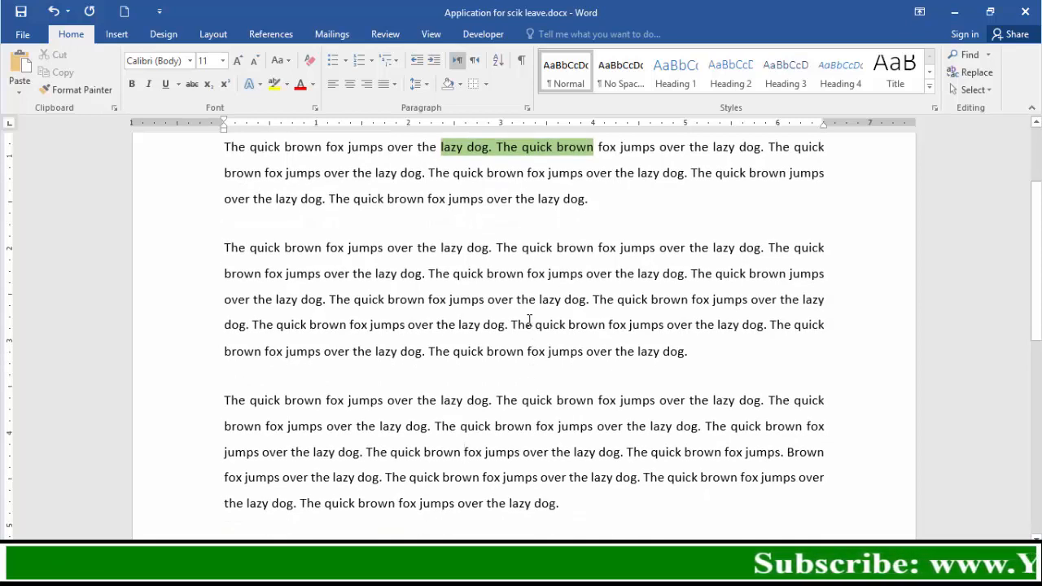
pyautogui.scroll(2, 508, 330)
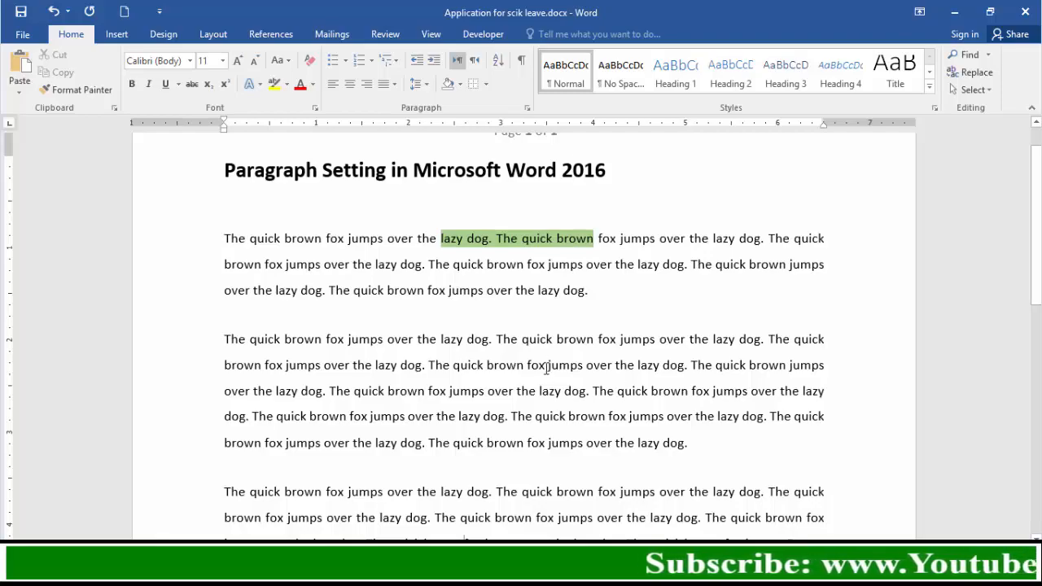